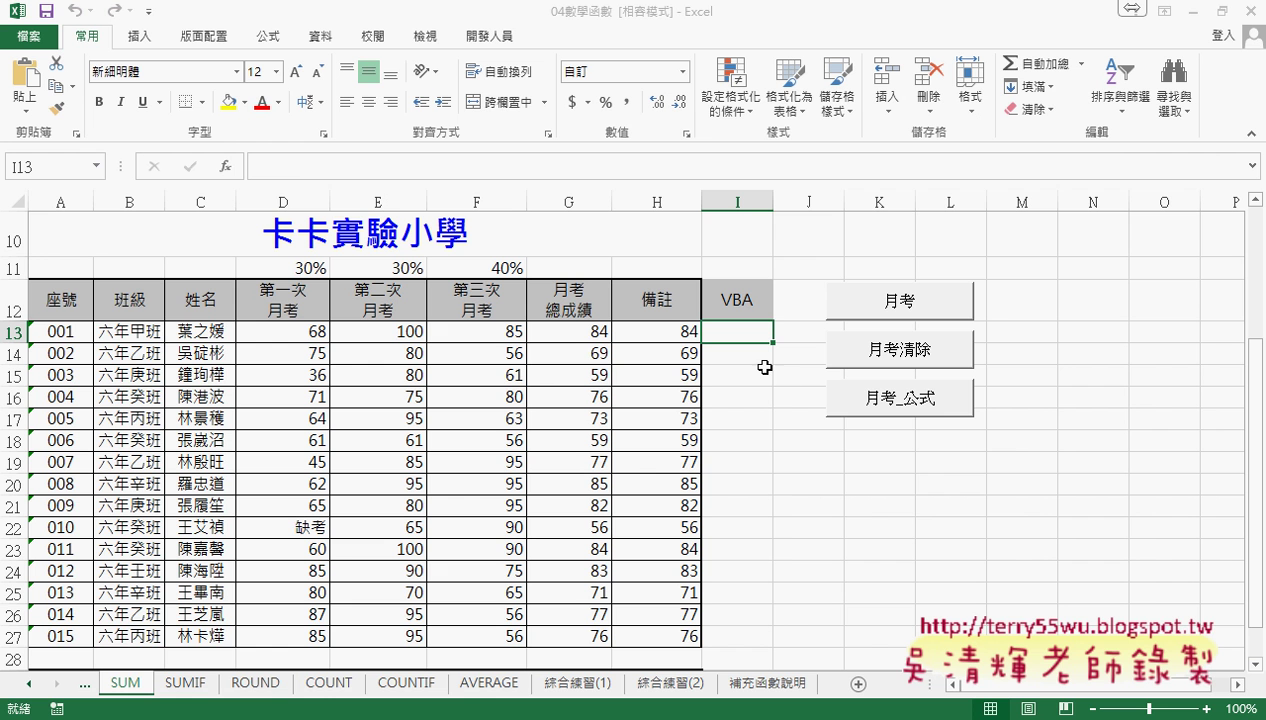
Step: Insert the user-defined 月考函數 into I13 from the 使用者定義 category
left_click(226, 166)
left_click(1004, 257)
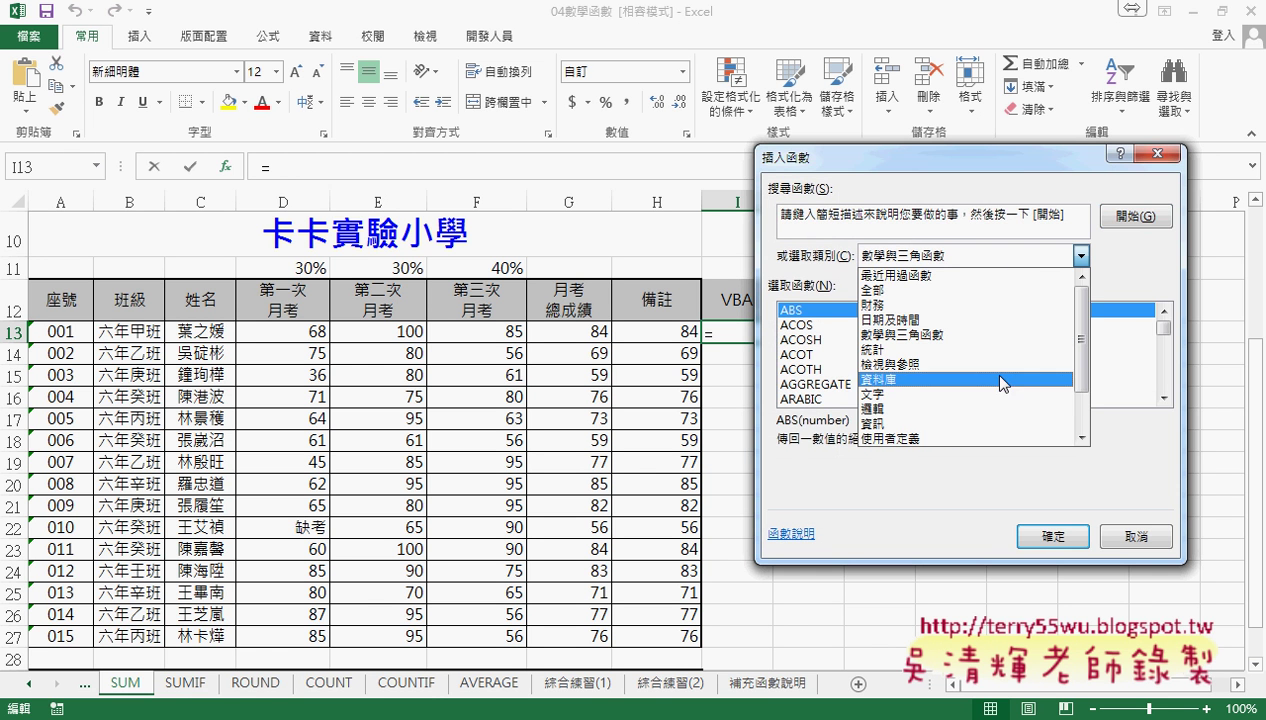
left_click(987, 443)
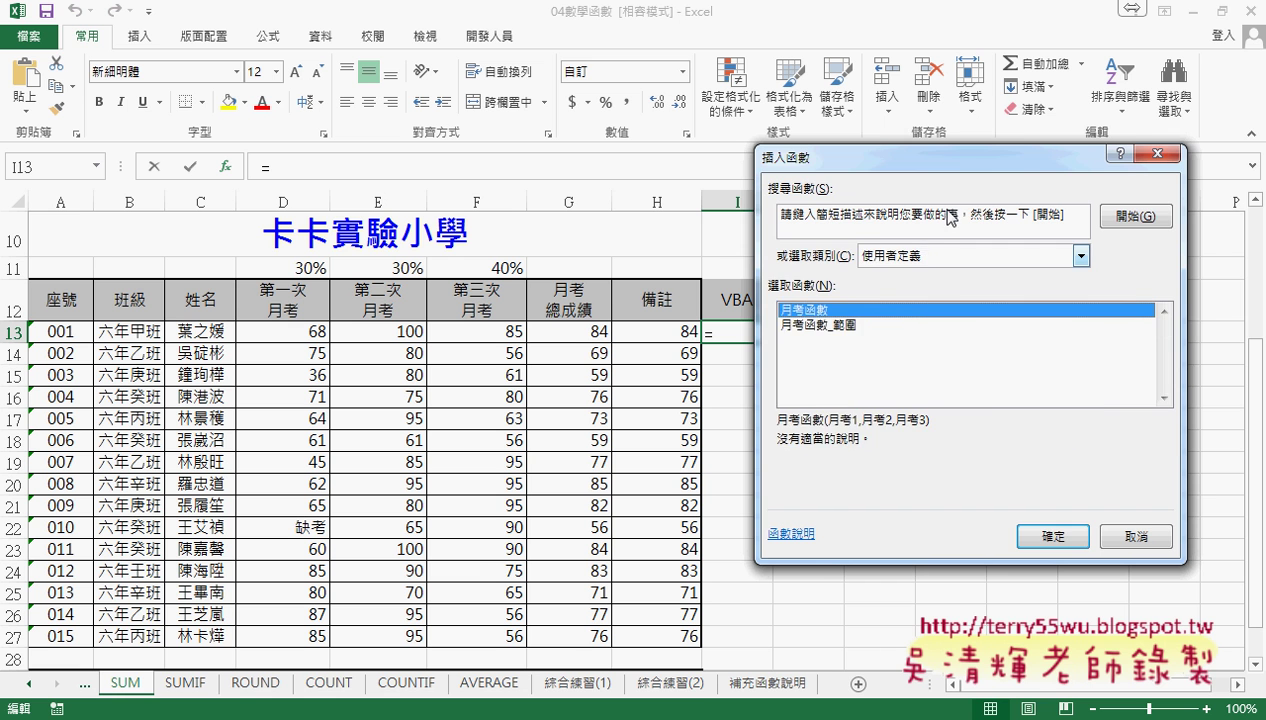
left_click_drag(948, 165, 1036, 161)
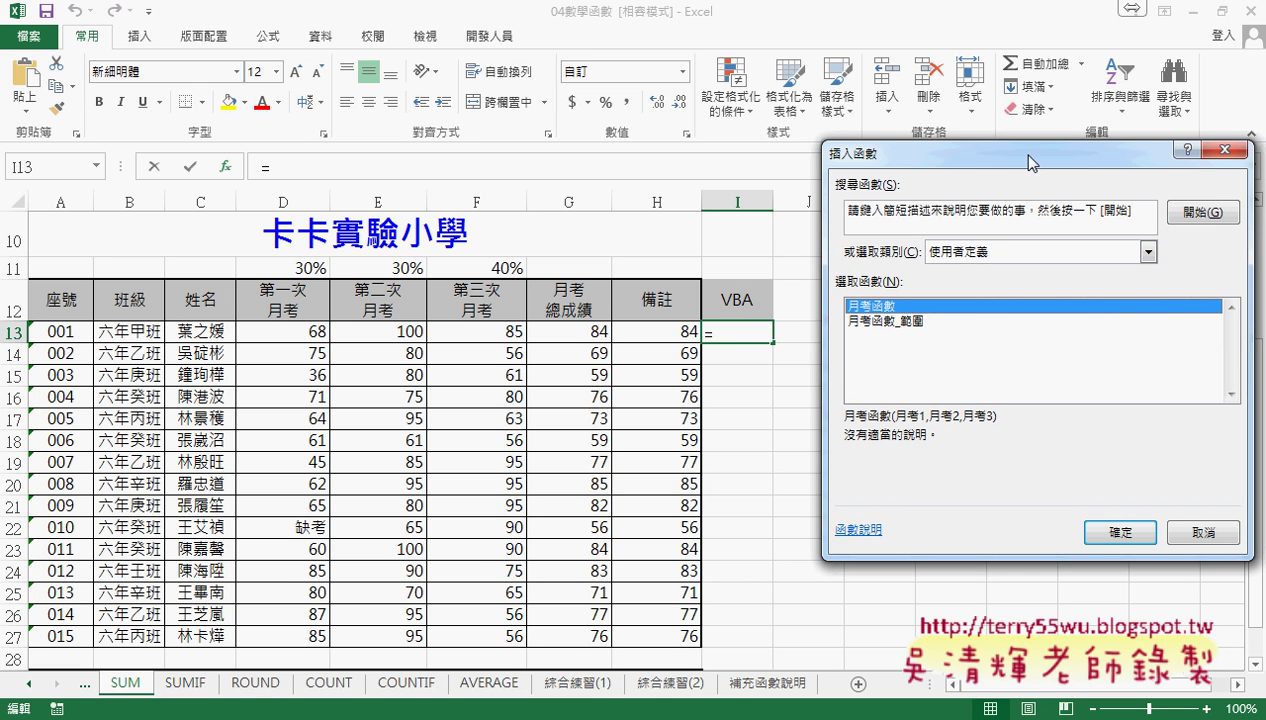
left_click(913, 322)
left_click(917, 307)
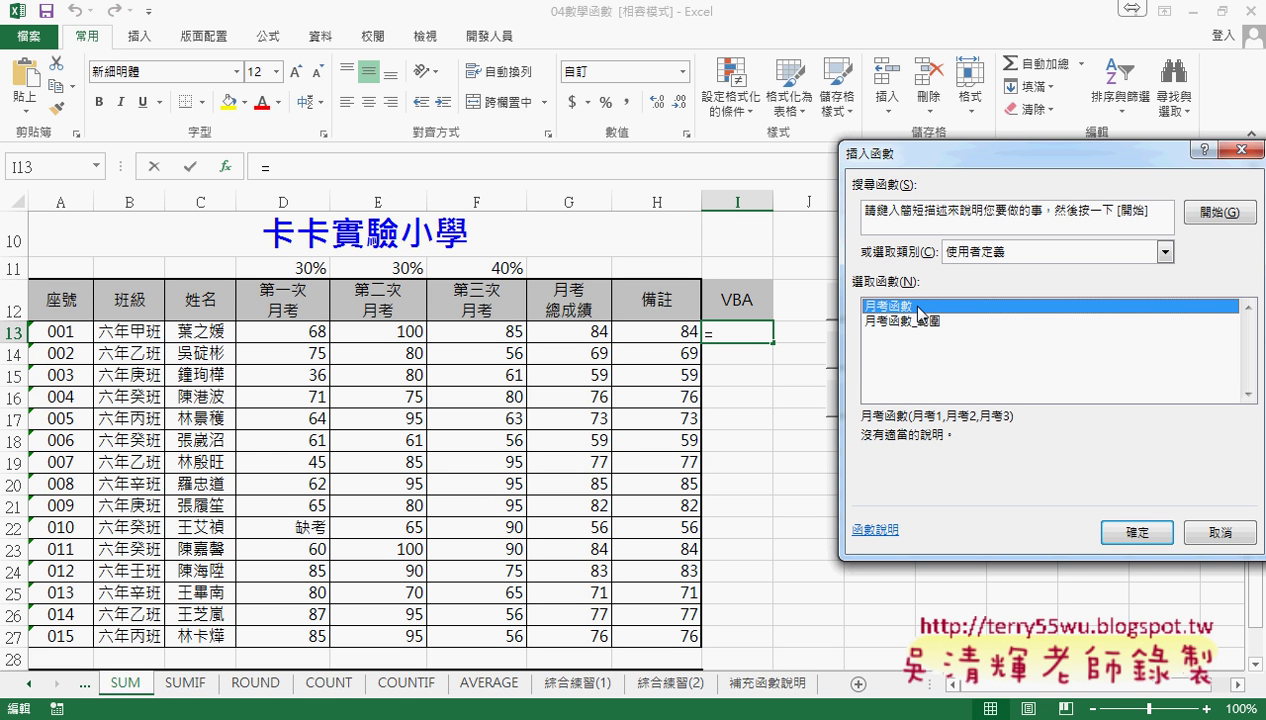
left_click(1133, 532)
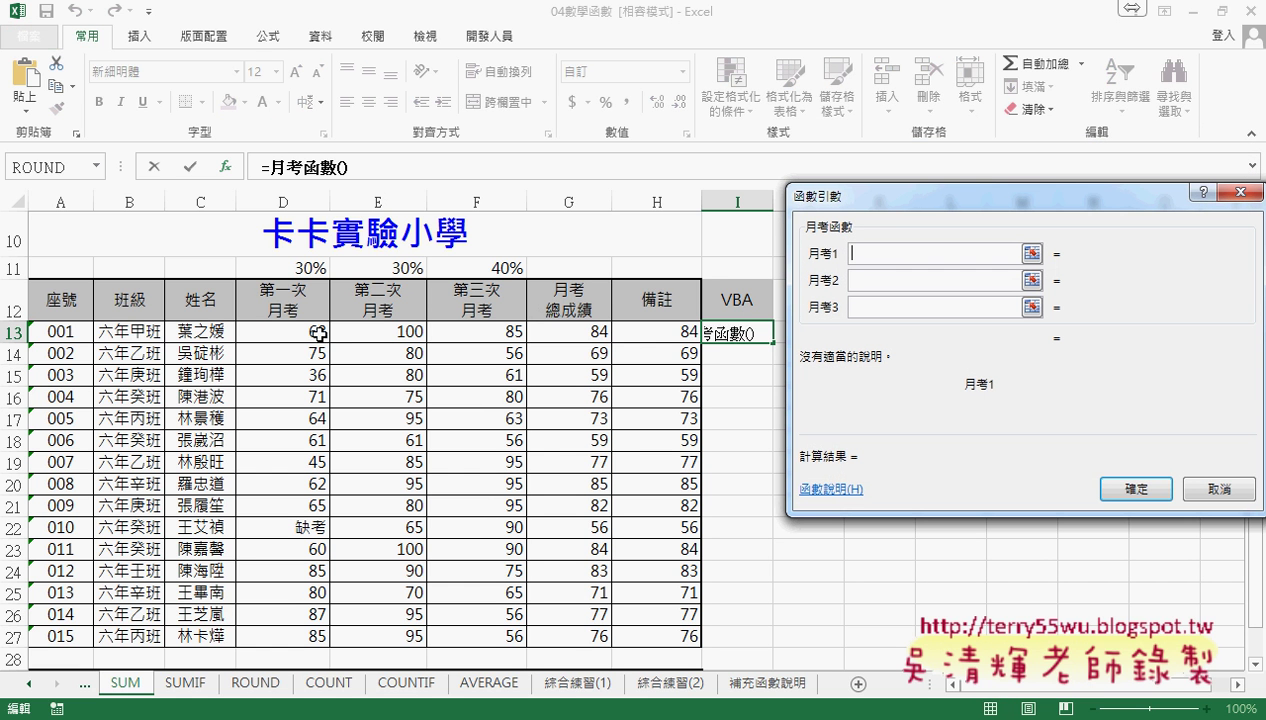
Step: Set 月考1–3 to D13, E13 and F13 so I13 returns 84
left_click(305, 331)
left_click(869, 283)
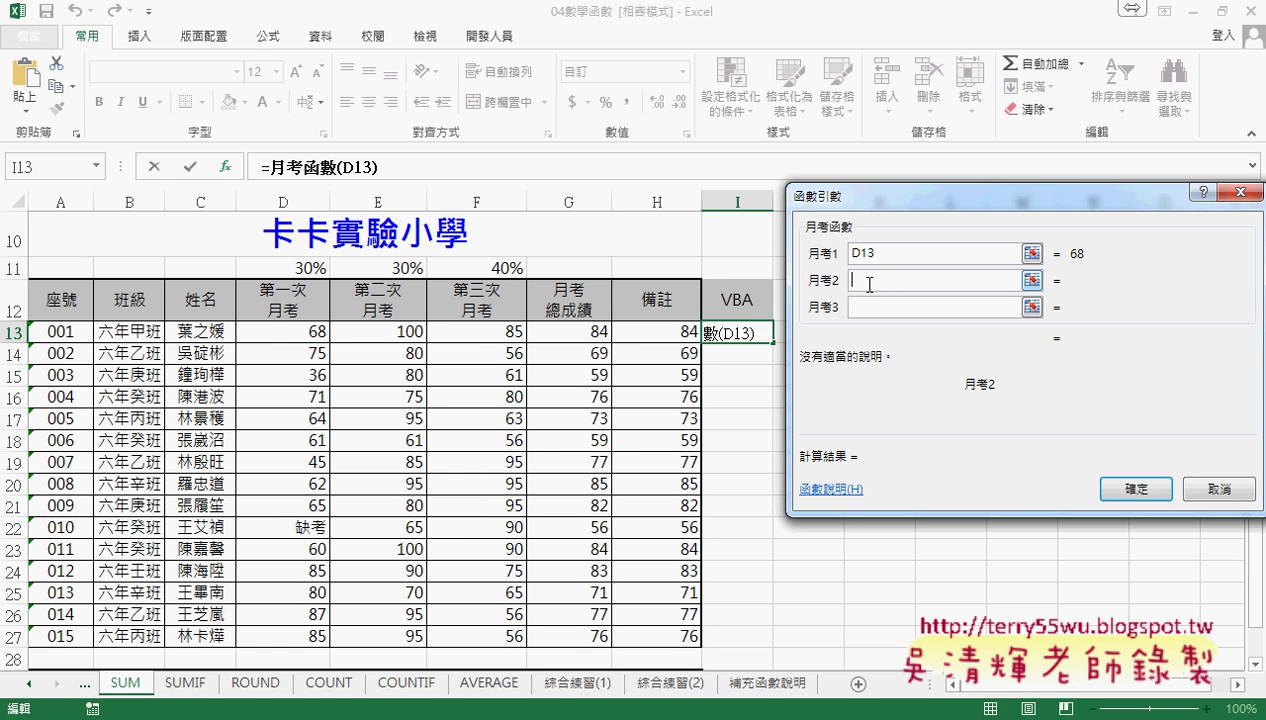
left_click(400, 333)
left_click(869, 306)
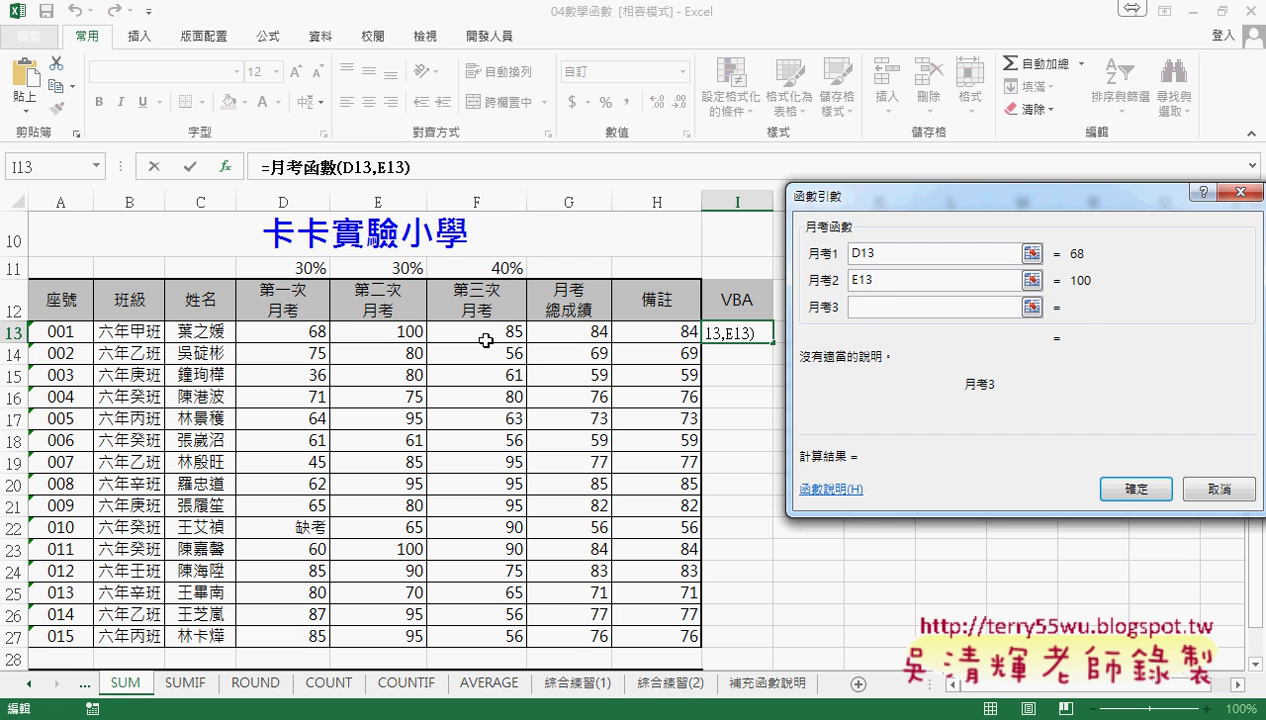
left_click(485, 333)
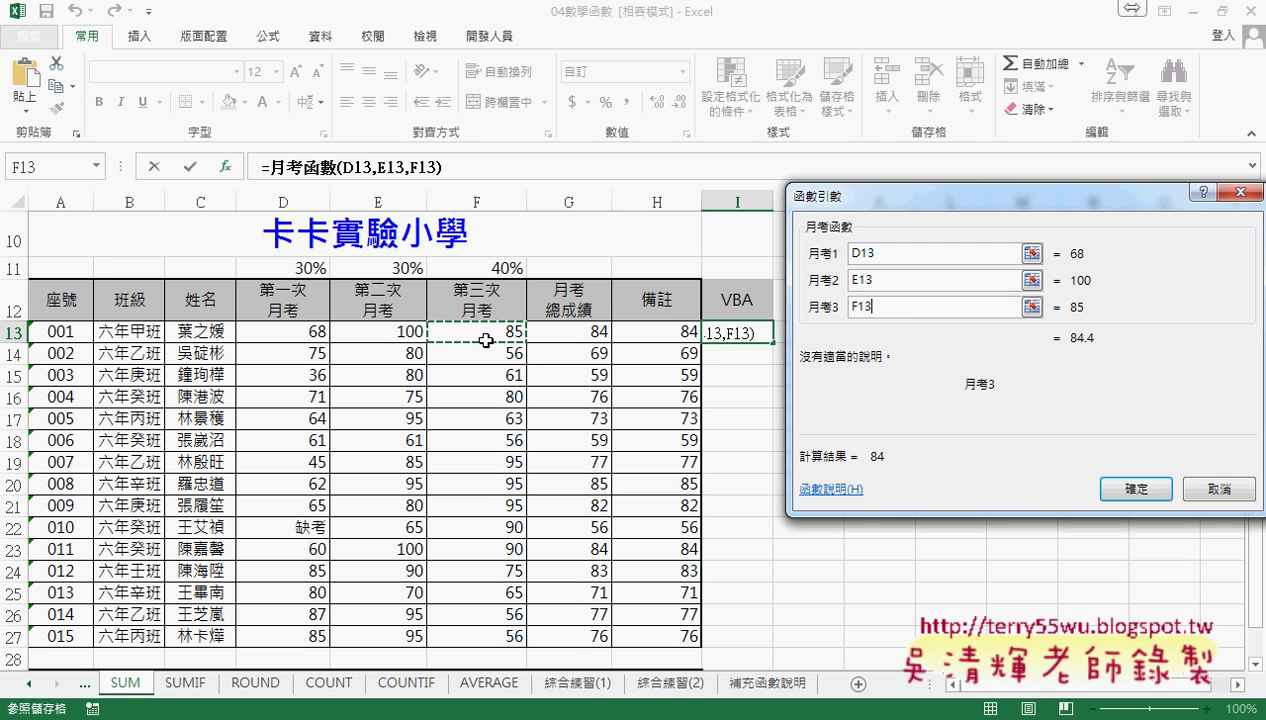
left_click(1125, 490)
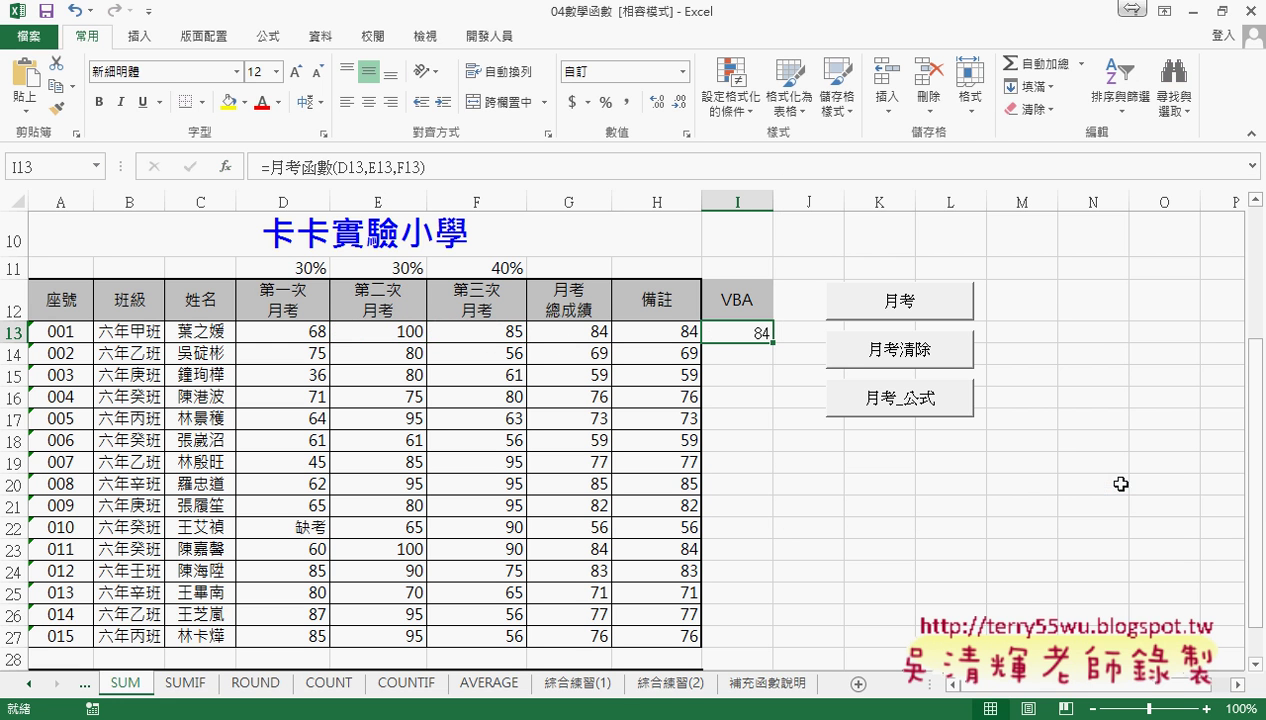
Step: Fill I13's formula down to I27 and compare it with G13's weighted total formula
double_click(773, 342)
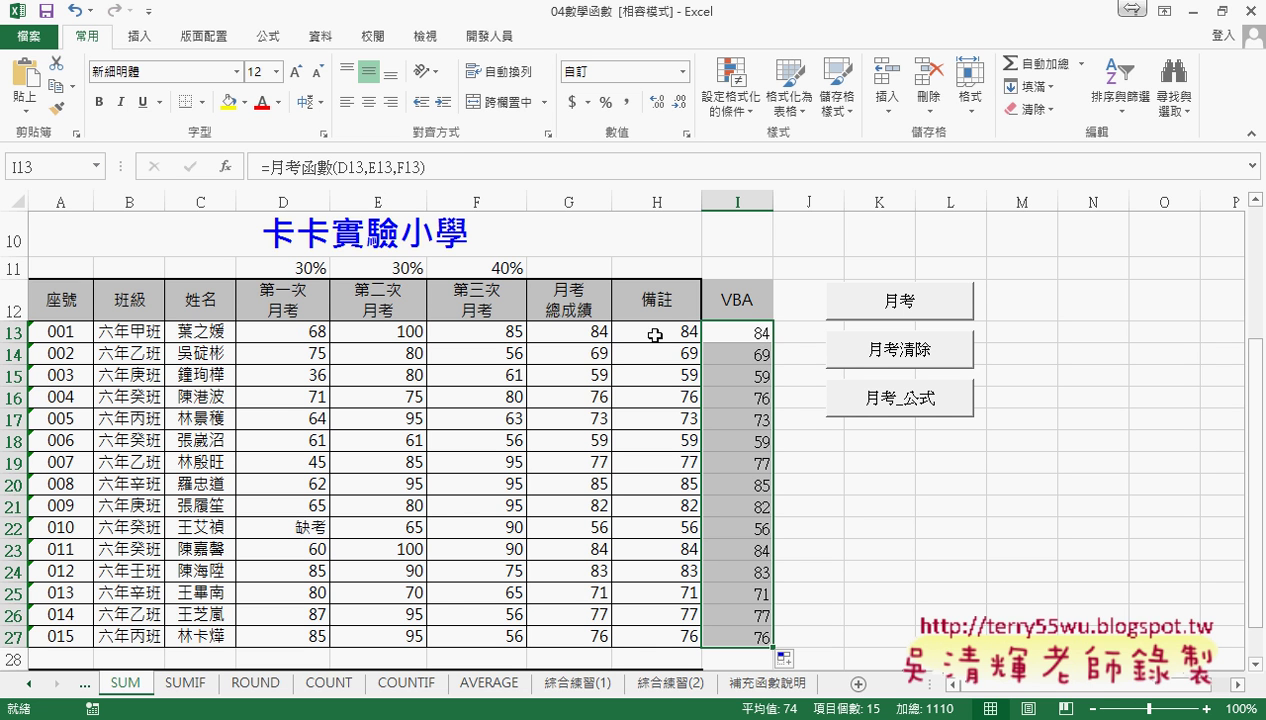
left_click(580, 331)
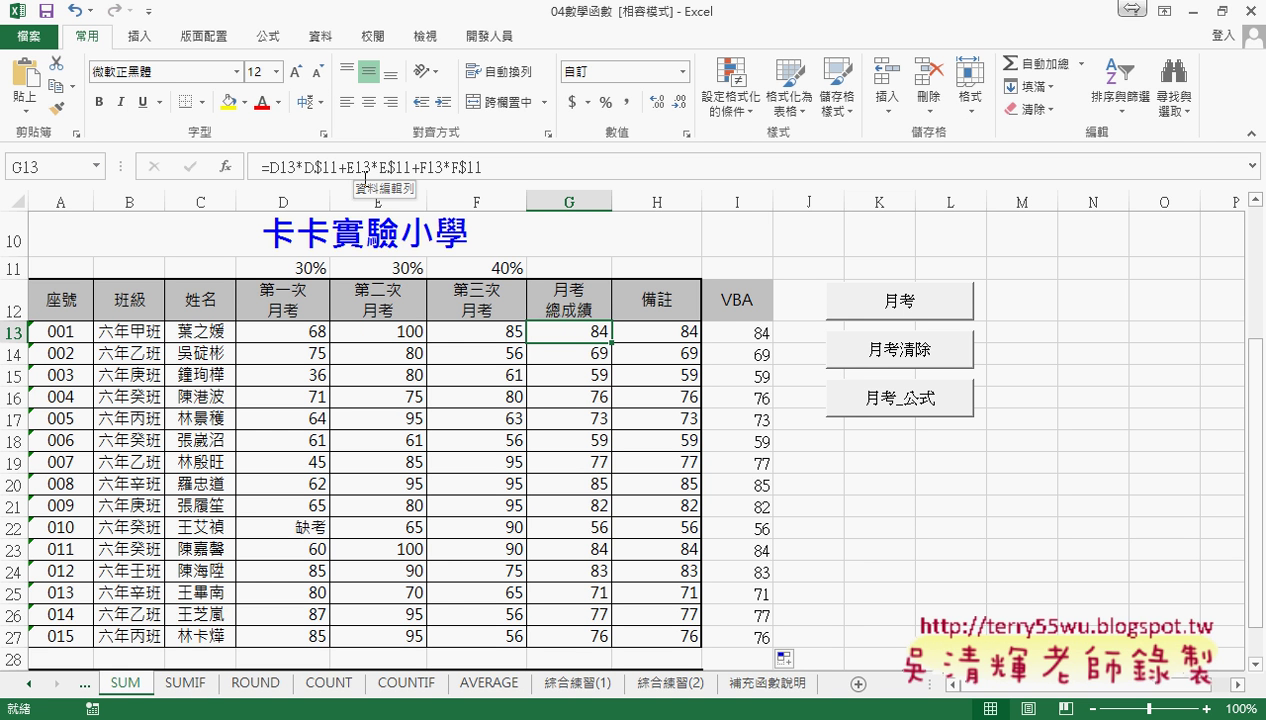
left_click(745, 330)
Step: Review the arguments of I13's 月考函數 formula and close them unchanged
left_click(322, 168)
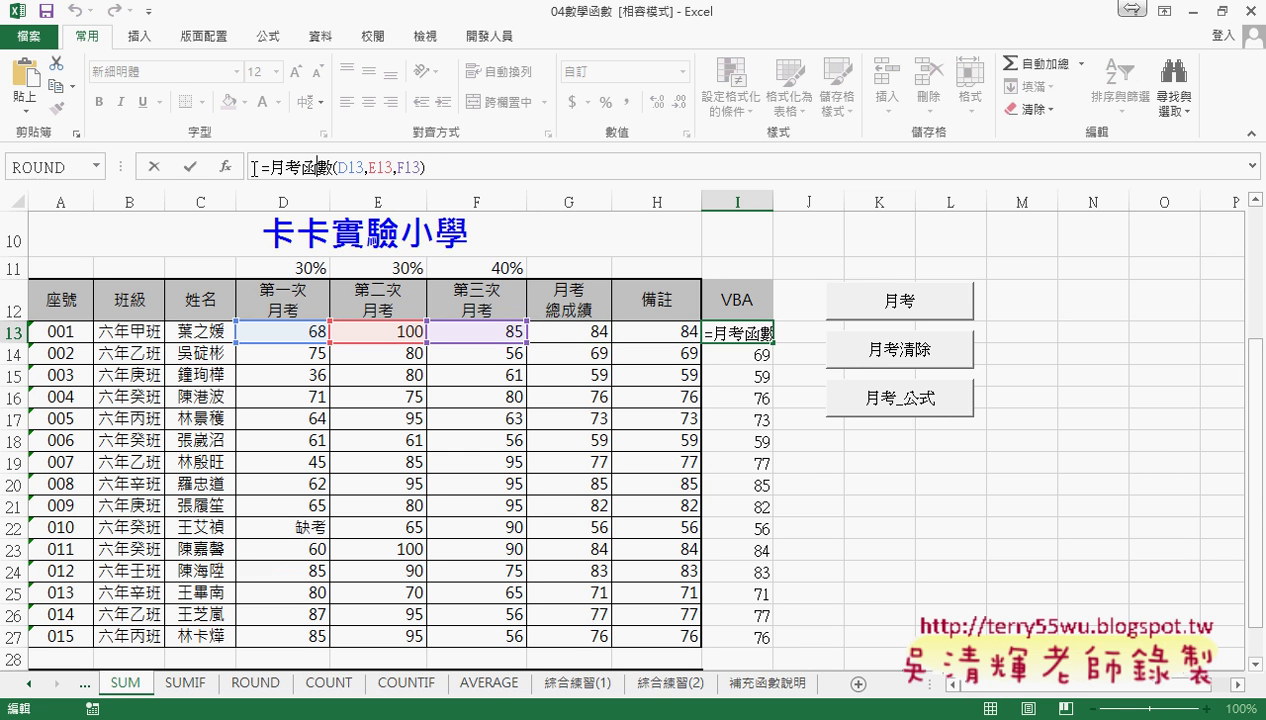
left_click(226, 167)
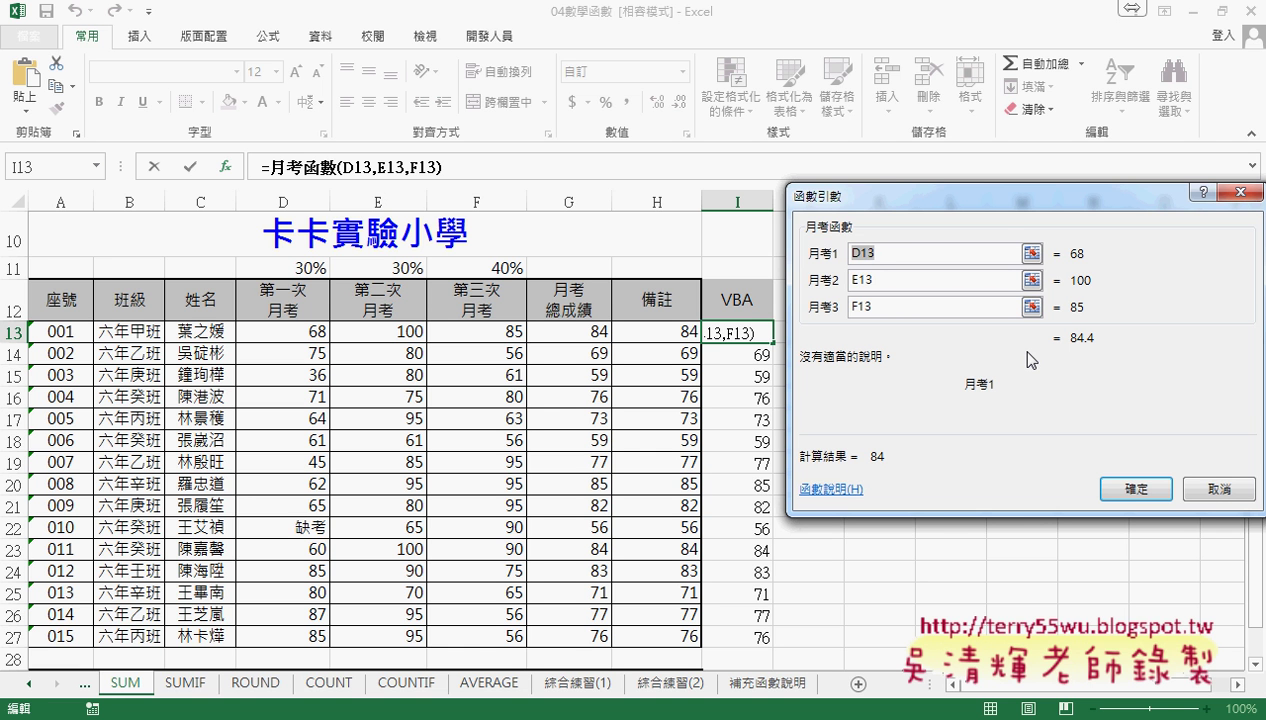
left_click(1205, 490)
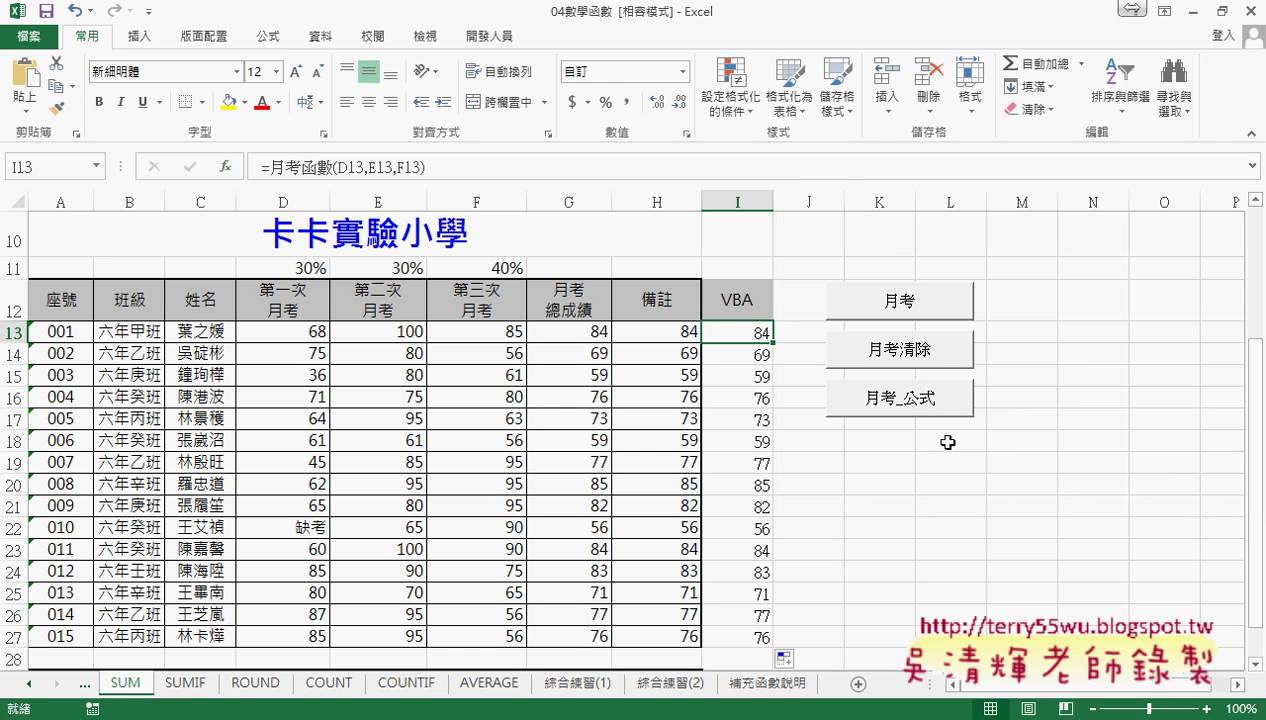
Step: Clear column I with 月考清除 and insert 月考函數_範圍 into I13
left_click(872, 350)
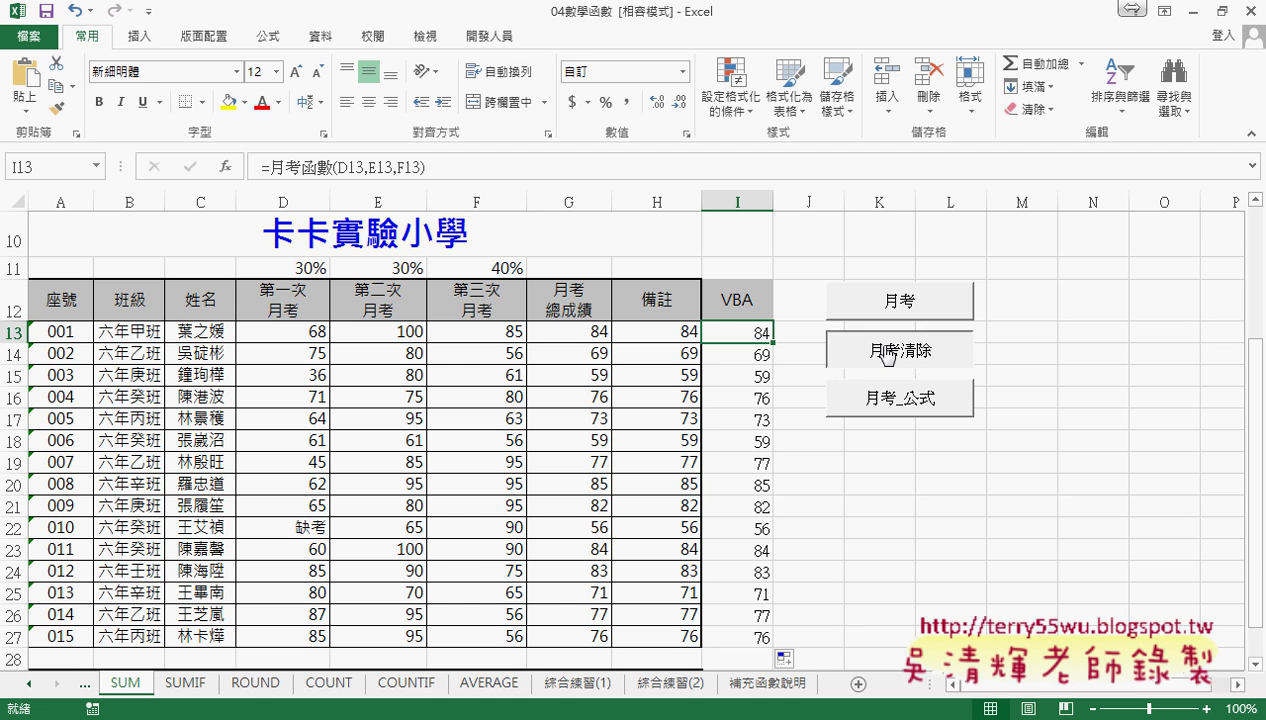
left_click(225, 166)
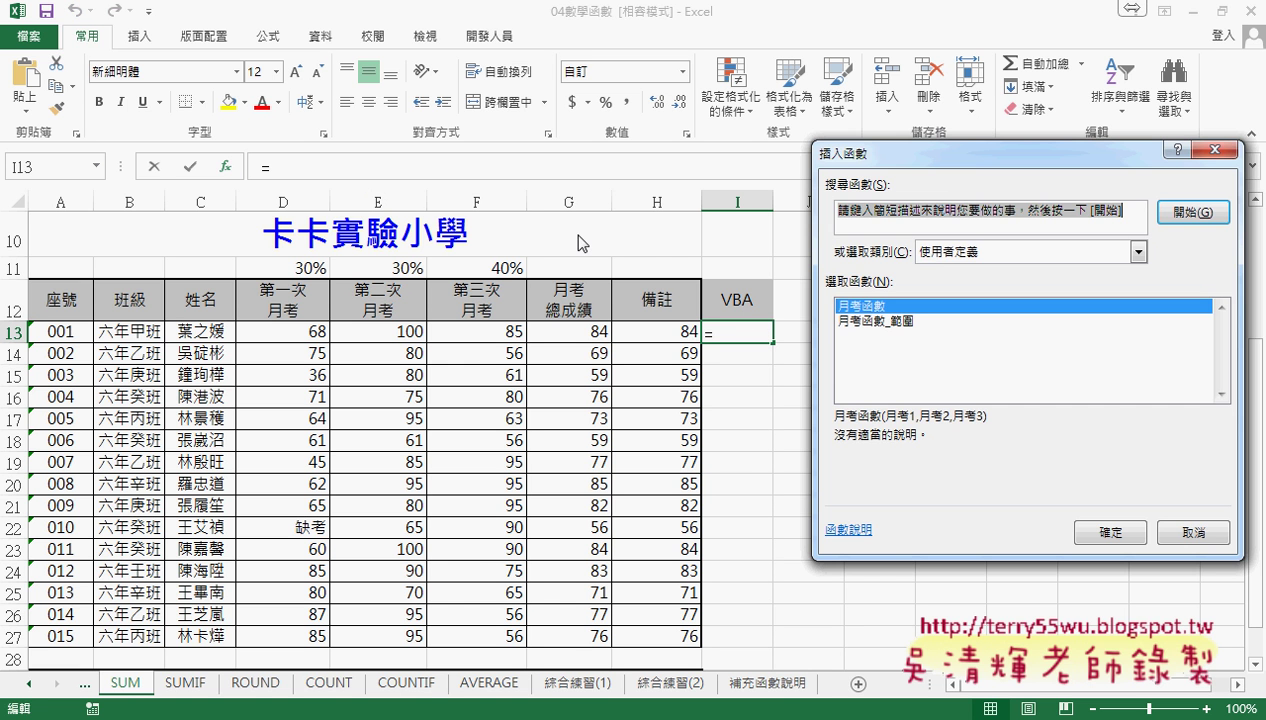
left_click(906, 321)
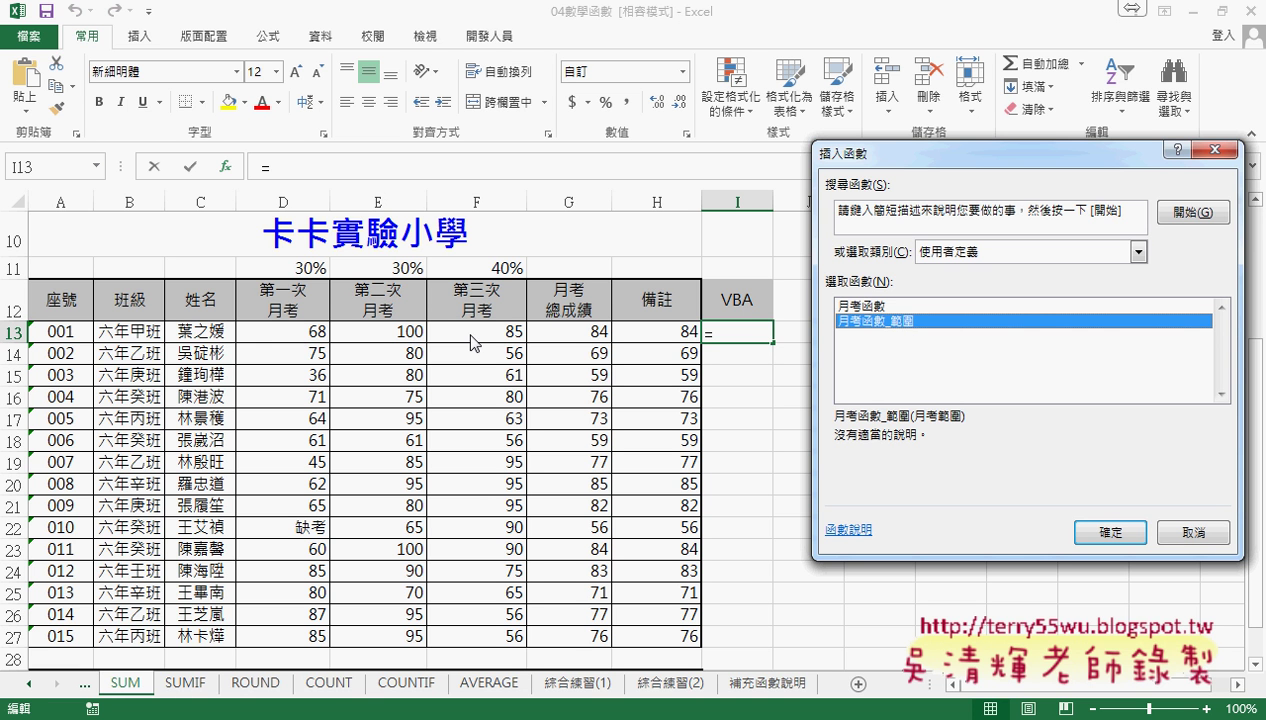
left_click(1095, 526)
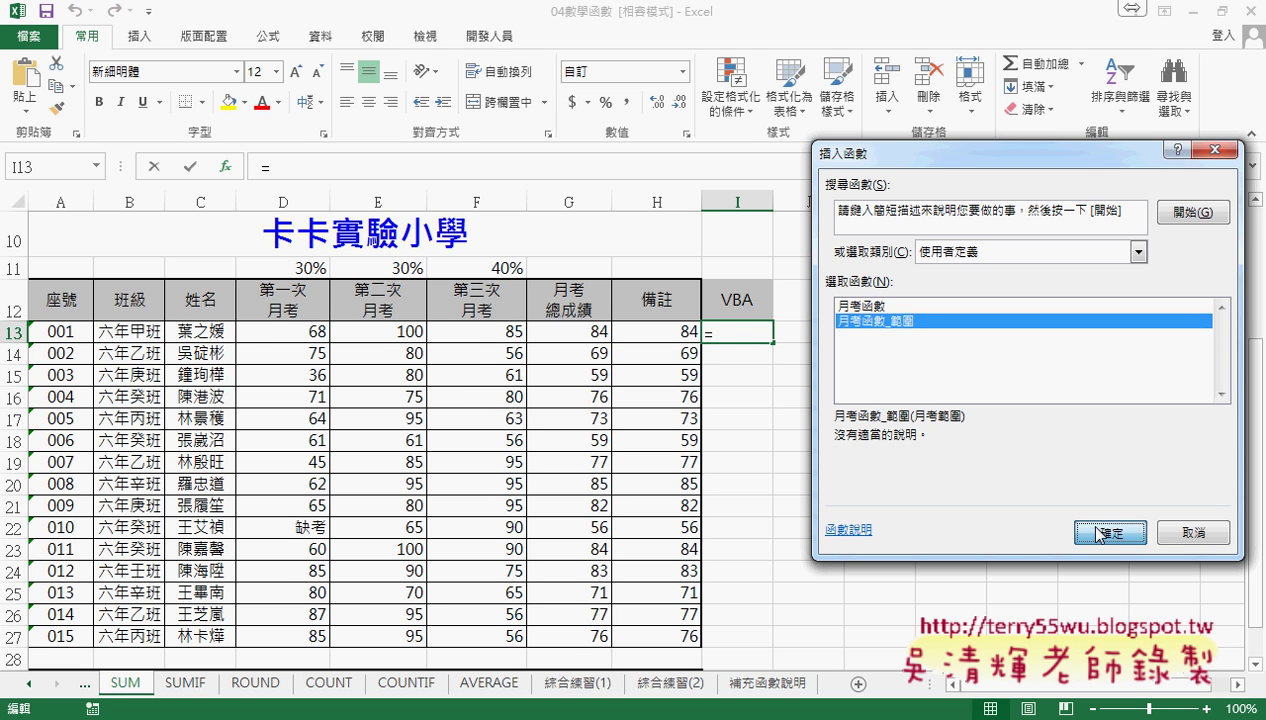
Step: Set the 月考範圍 argument to D13:F13, previewing 84
left_click_drag(308, 331, 455, 337)
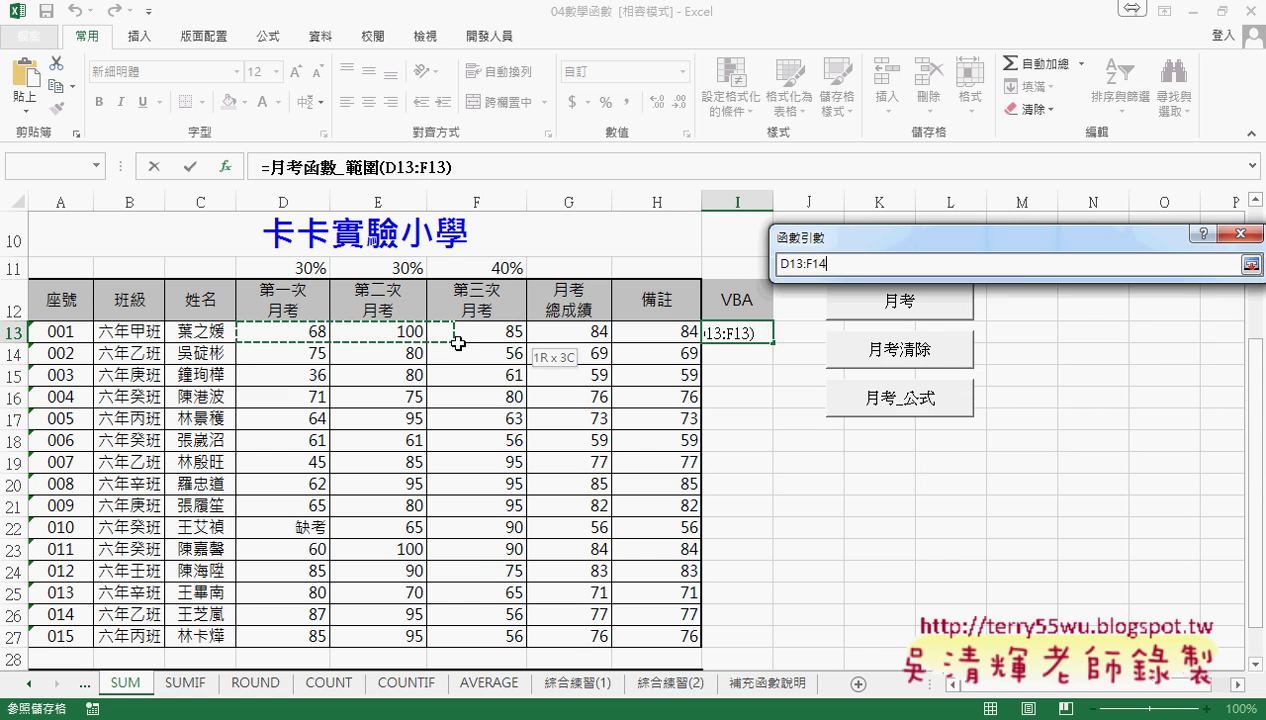
left_click(493, 344)
left_click_drag(276, 330, 497, 330)
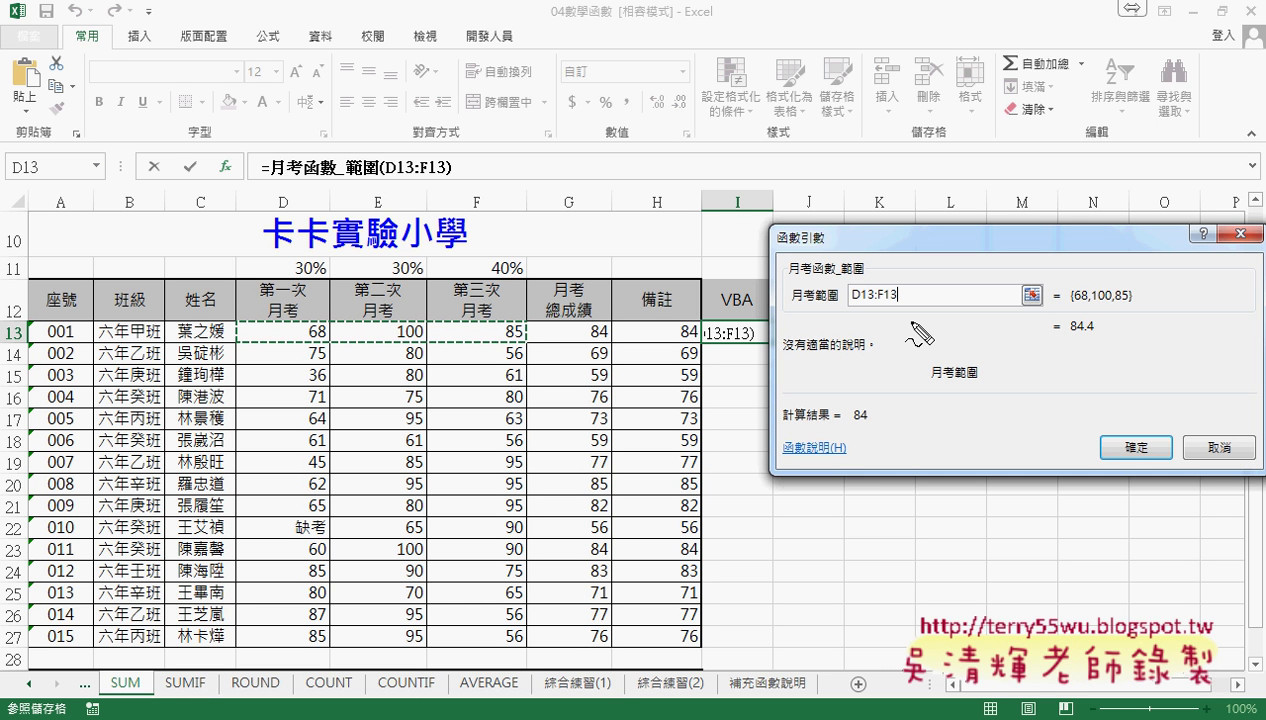
left_click_drag(1068, 306, 1124, 308)
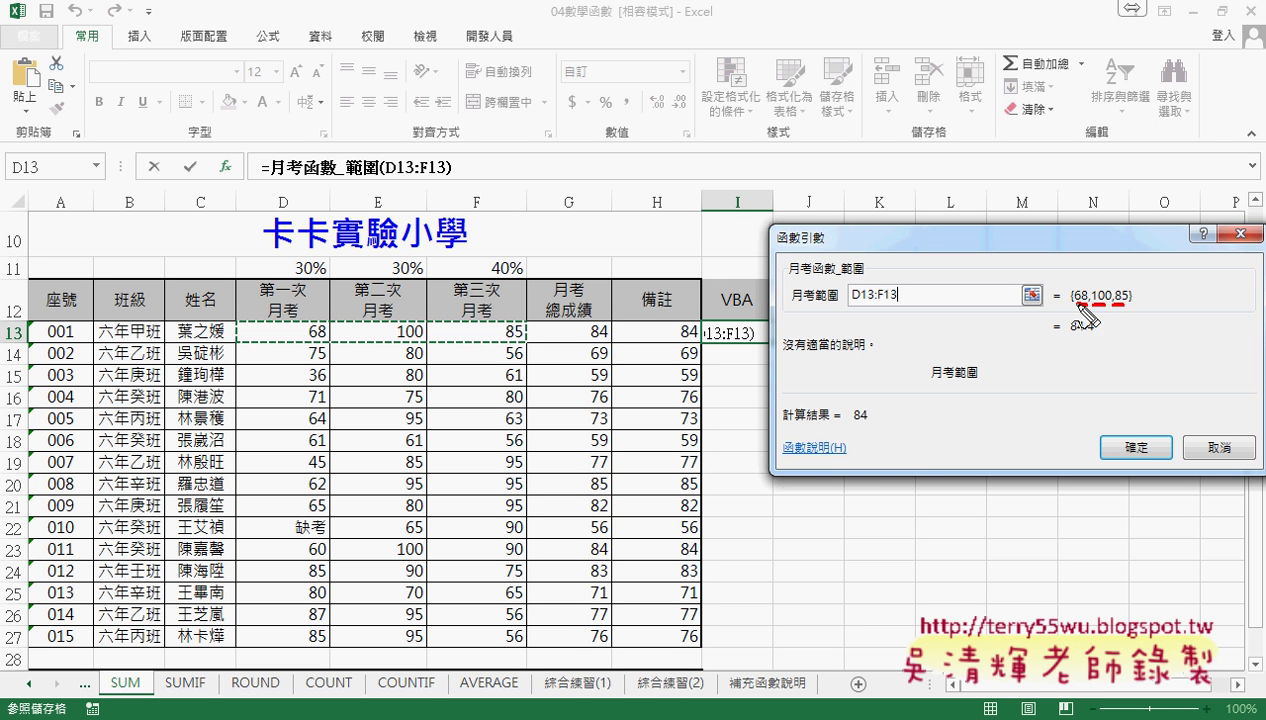
mouse_move(1035, 309)
left_mouse_down()
mouse_move(1017, 321)
mouse_move(1078, 365)
left_mouse_up()
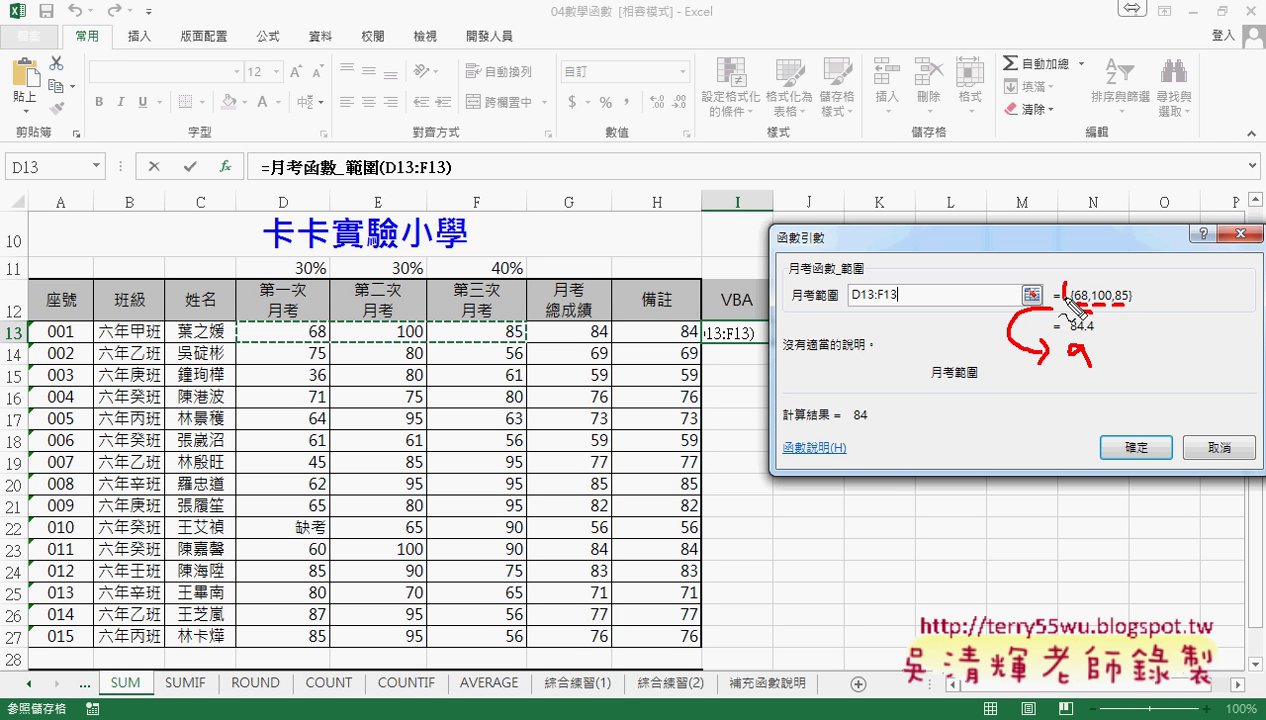
mouse_move(1063, 308)
left_mouse_down()
mouse_move(1138, 302)
mouse_move(1116, 300)
left_mouse_up()
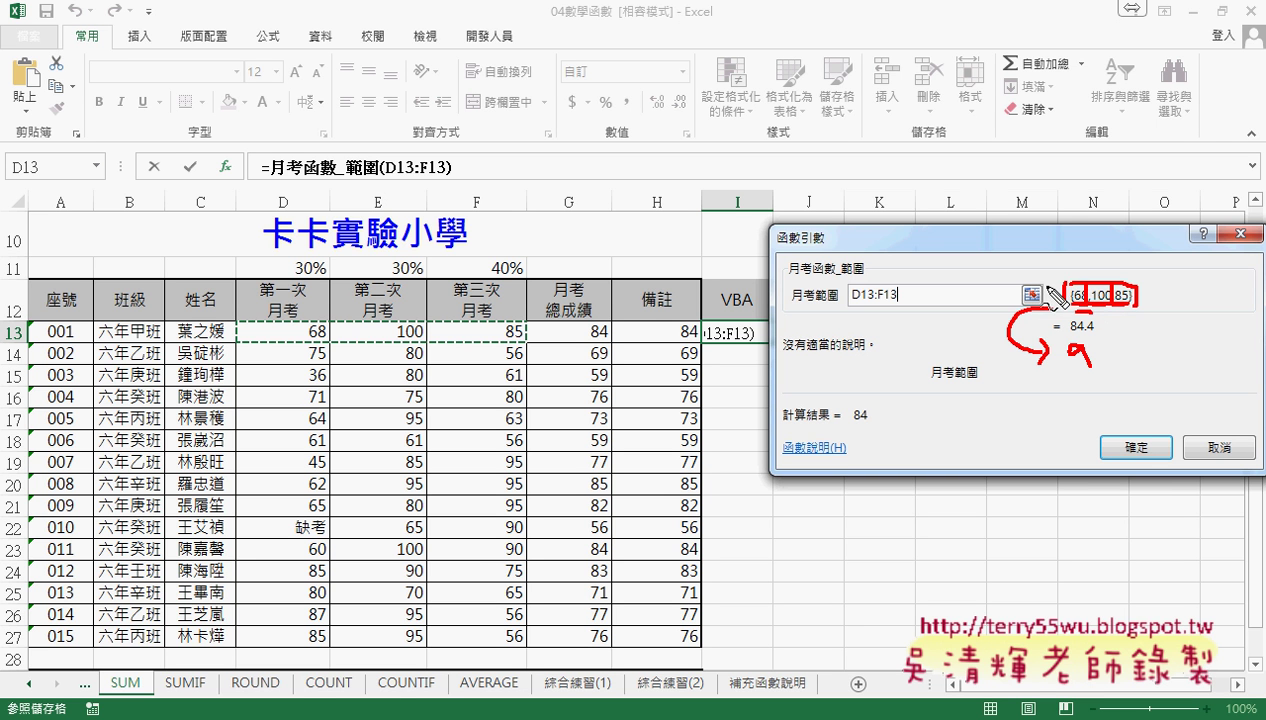
left_click_drag(1048, 290, 1043, 305)
mouse_move(1072, 258)
left_mouse_down()
mouse_move(1076, 282)
mouse_move(1126, 275)
left_mouse_up()
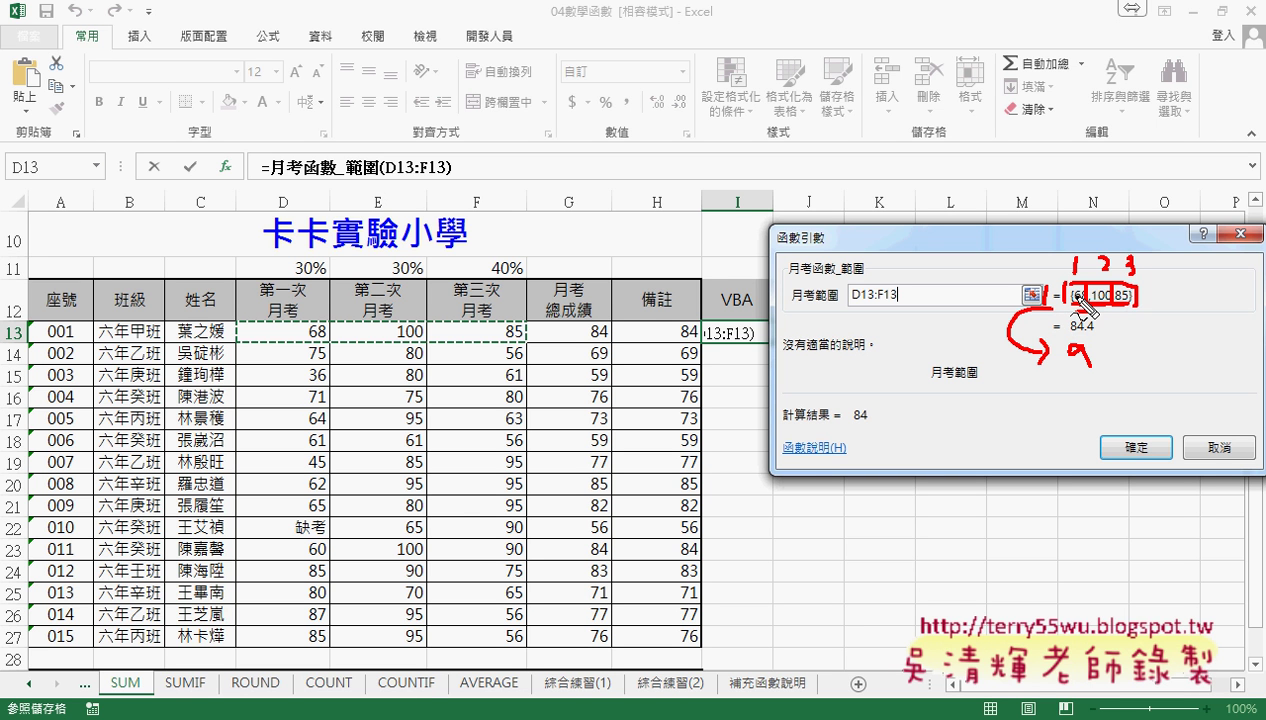
mouse_move(1107, 343)
left_mouse_down()
mouse_move(1103, 363)
mouse_move(1125, 367)
left_mouse_up()
left_click_drag(1134, 346, 1162, 366)
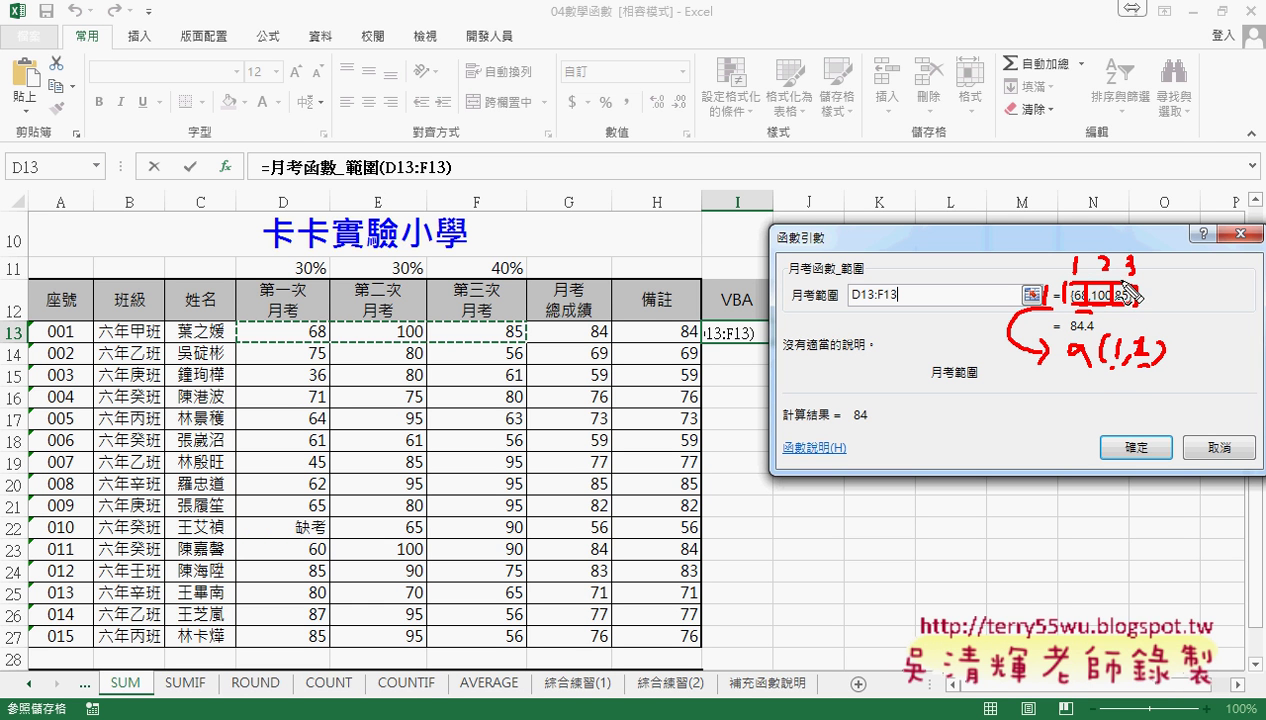
left_click_drag(1140, 350, 1148, 366)
key("Escape")
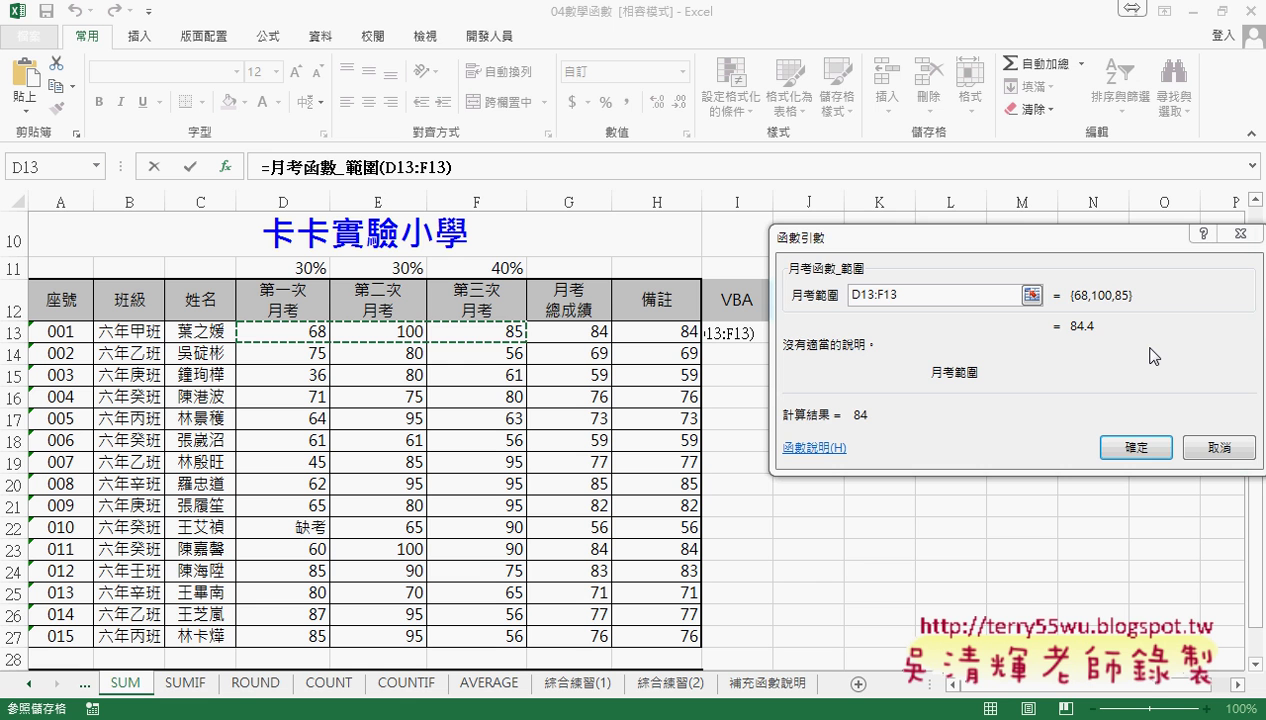
Step: Confirm 月考函數_範圍 in I13, fill it to I27, then delete I13:I27
left_click(1140, 447)
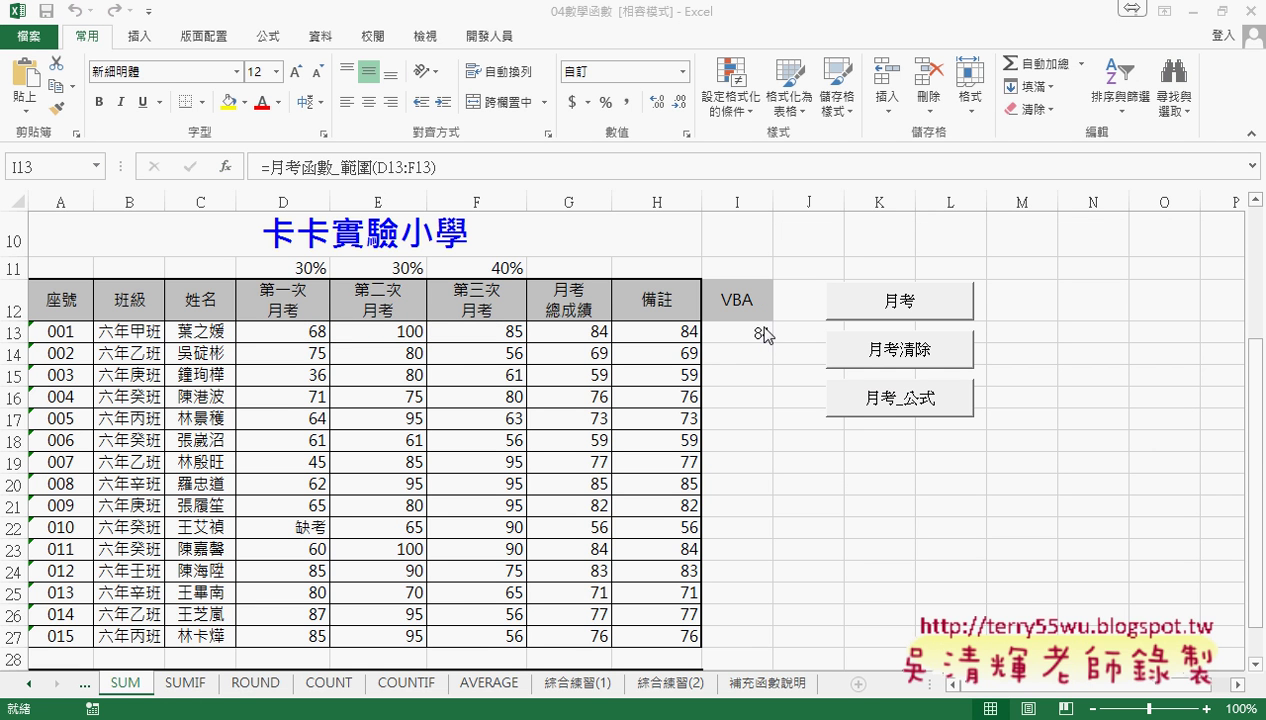
left_click_drag(771, 342, 750, 645)
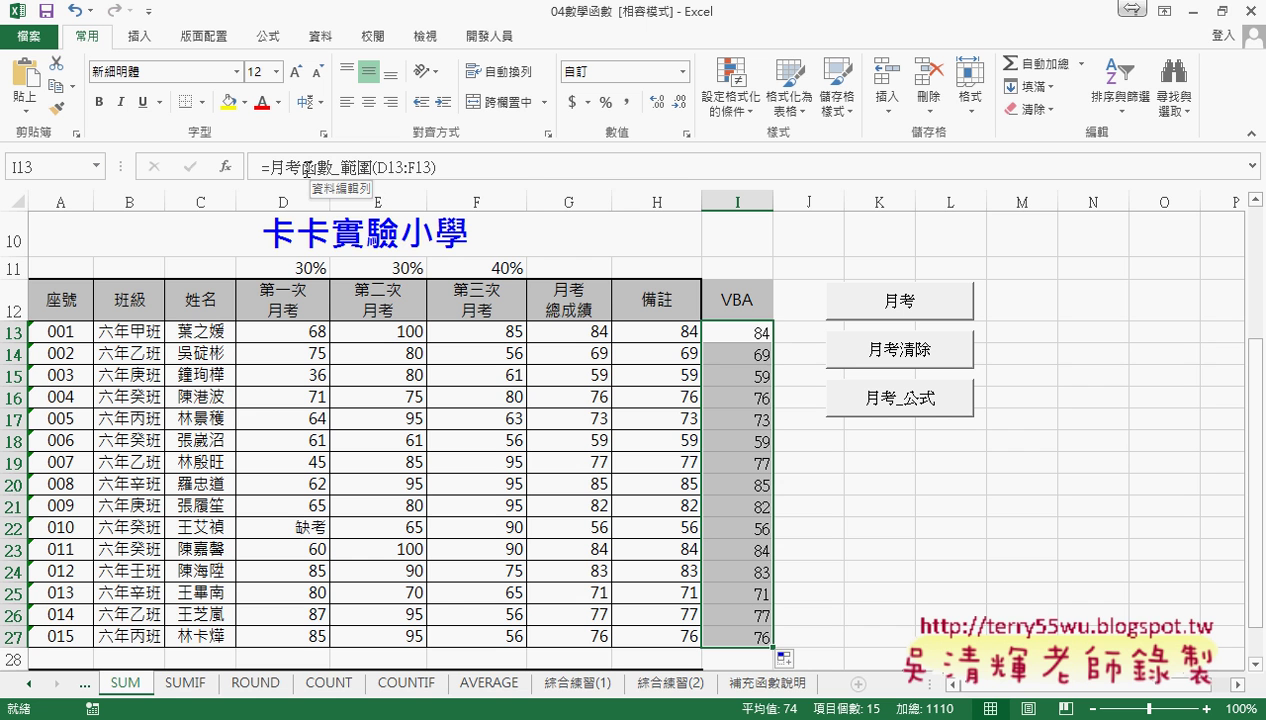
key("Delete")
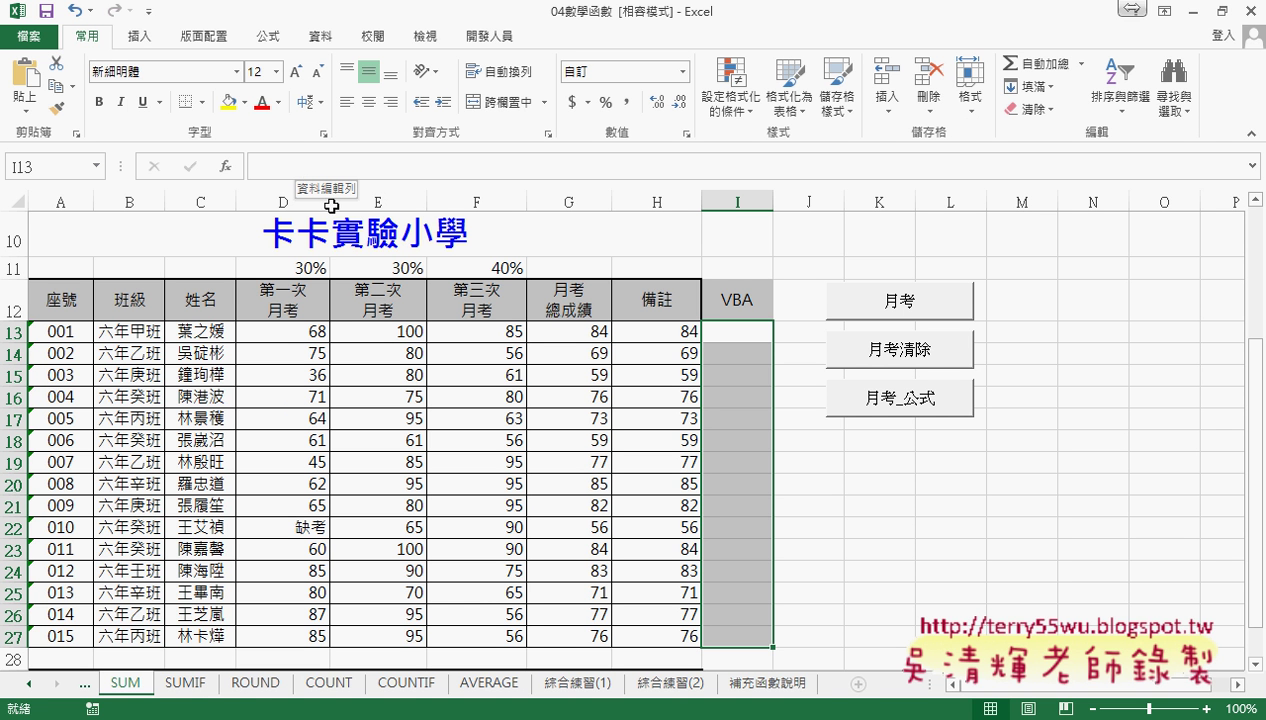
Step: Open the Visual Basic editor from the Developer tab and scroll Module1
left_click(506, 36)
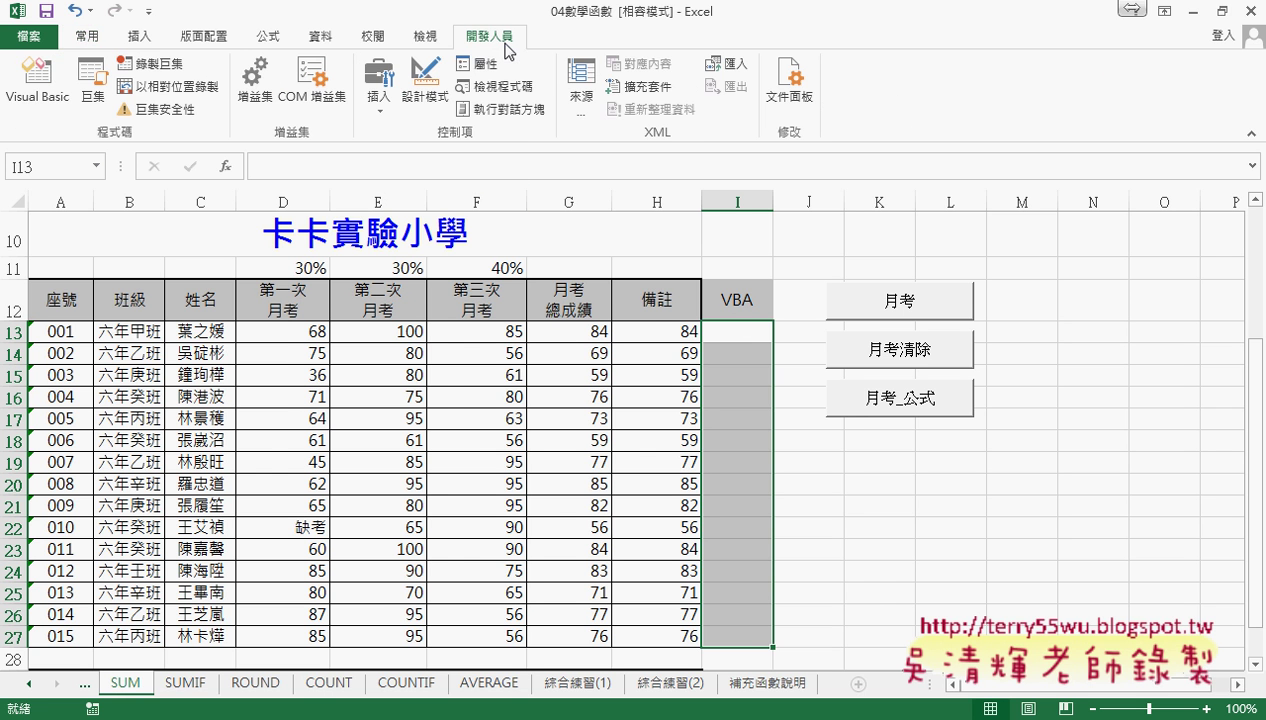
left_click(38, 97)
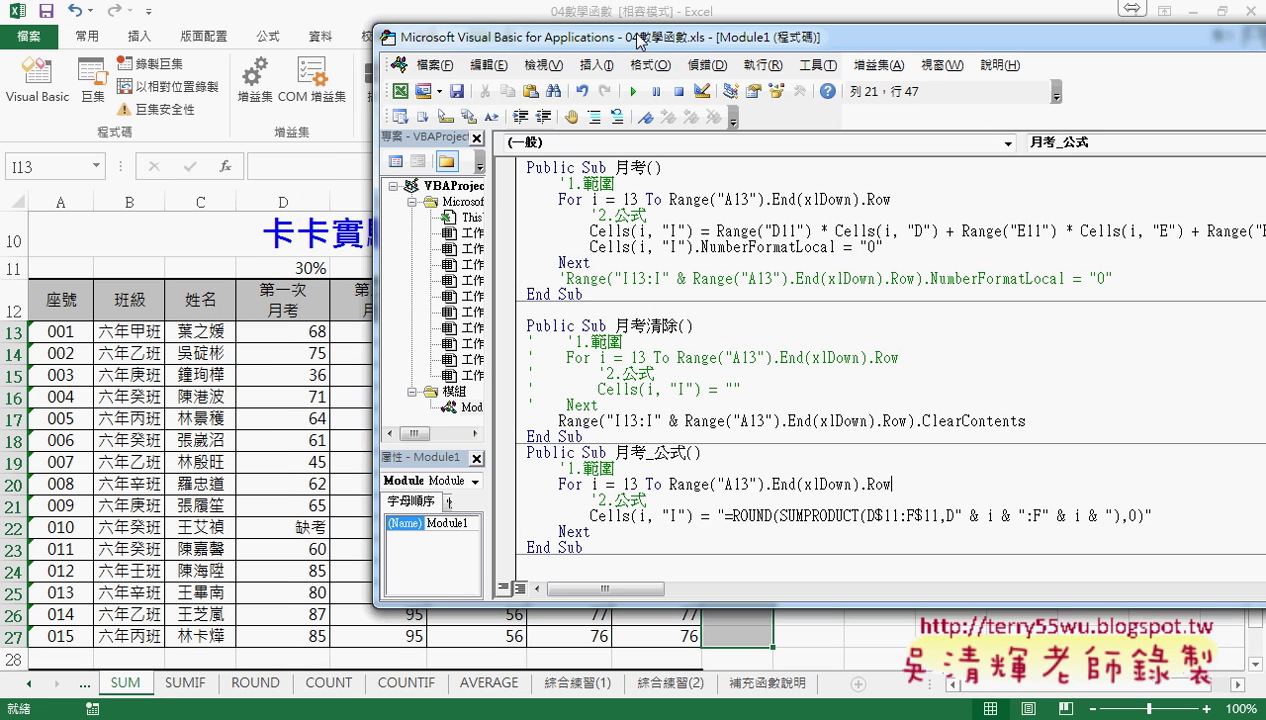
left_click_drag(455, 97, 653, 35)
scroll(742, 332, "down", 3)
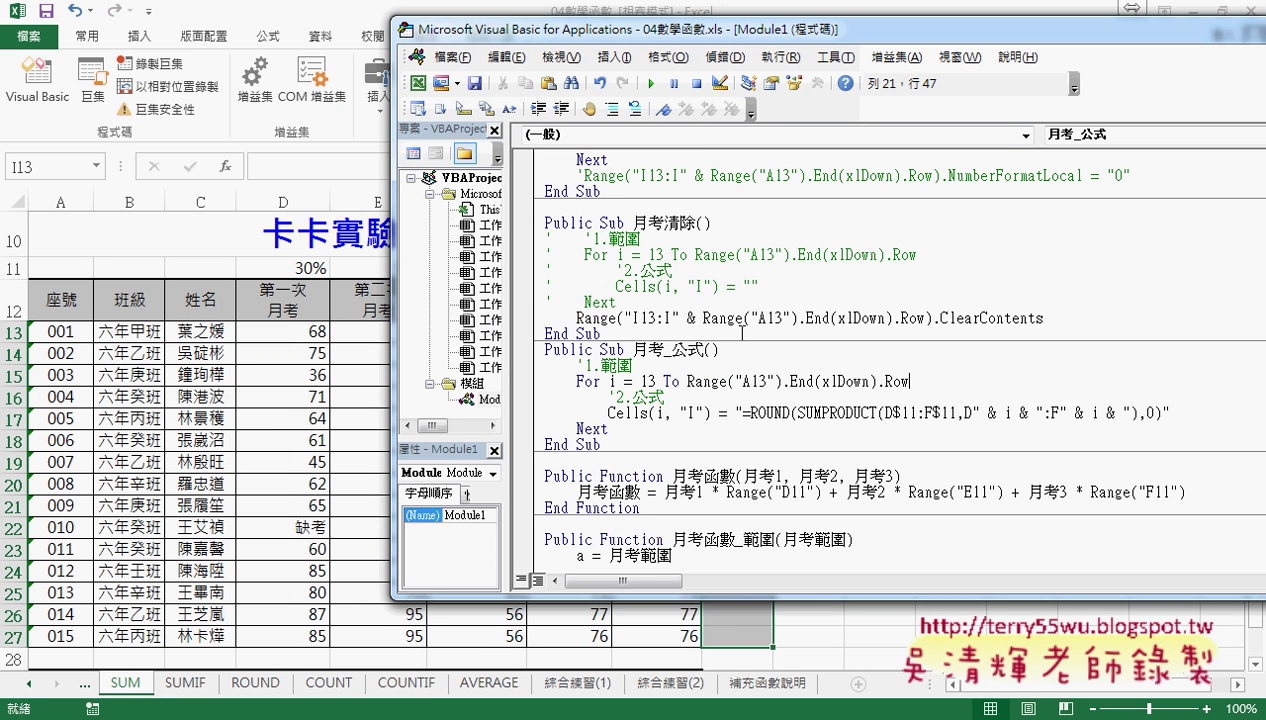
Step: Select the 月考函數 and 月考函數_範圍 function blocks in Module1 and delete them
double_click(612, 223)
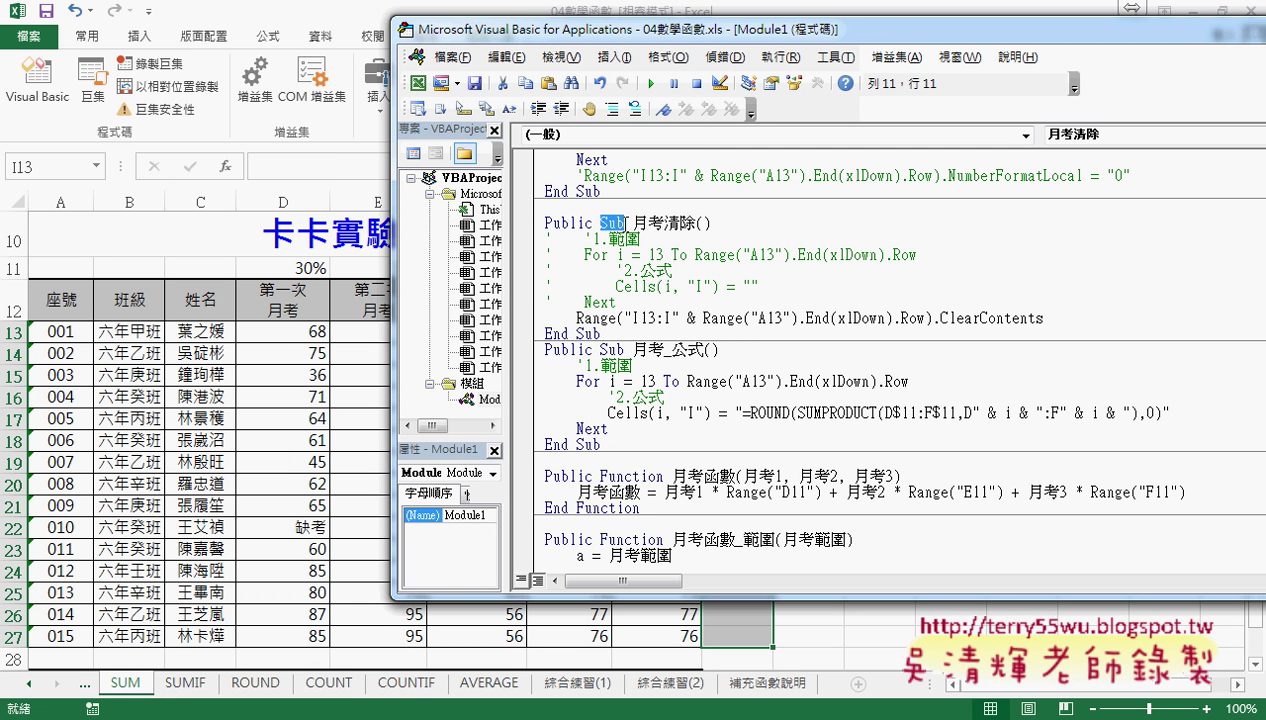
scroll(657, 378, "down", 1)
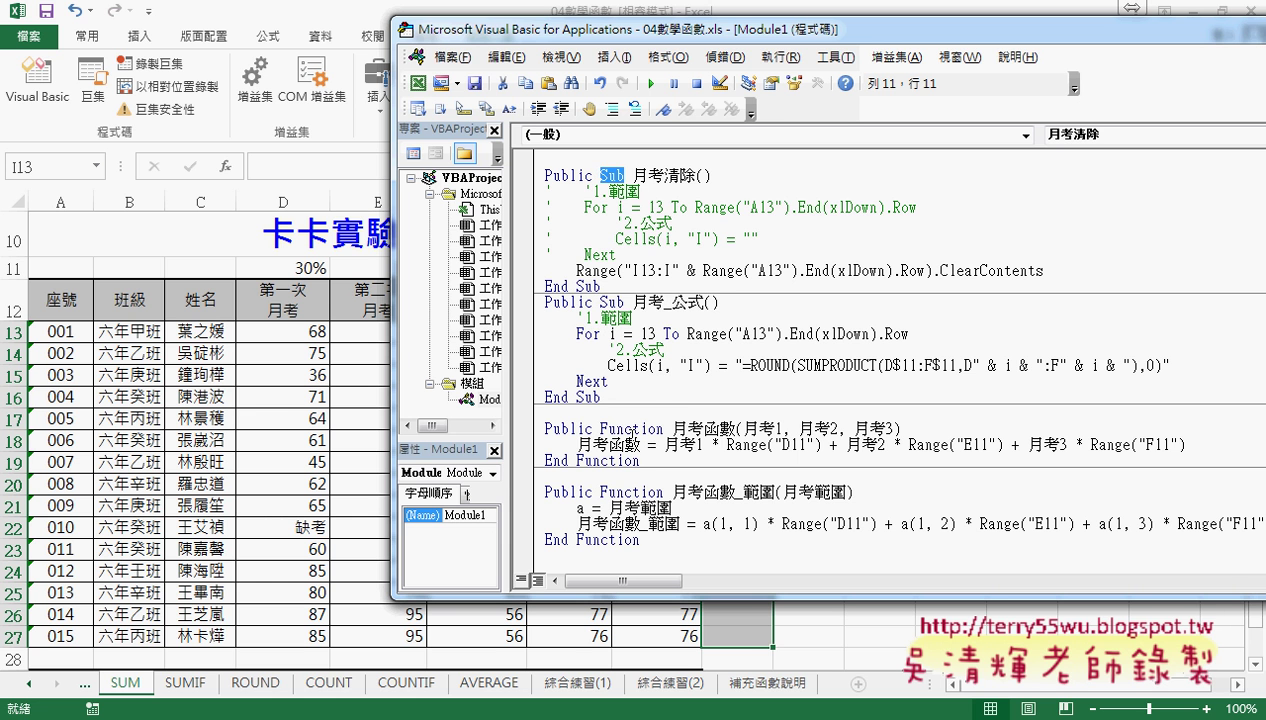
left_click_drag(601, 428, 662, 428)
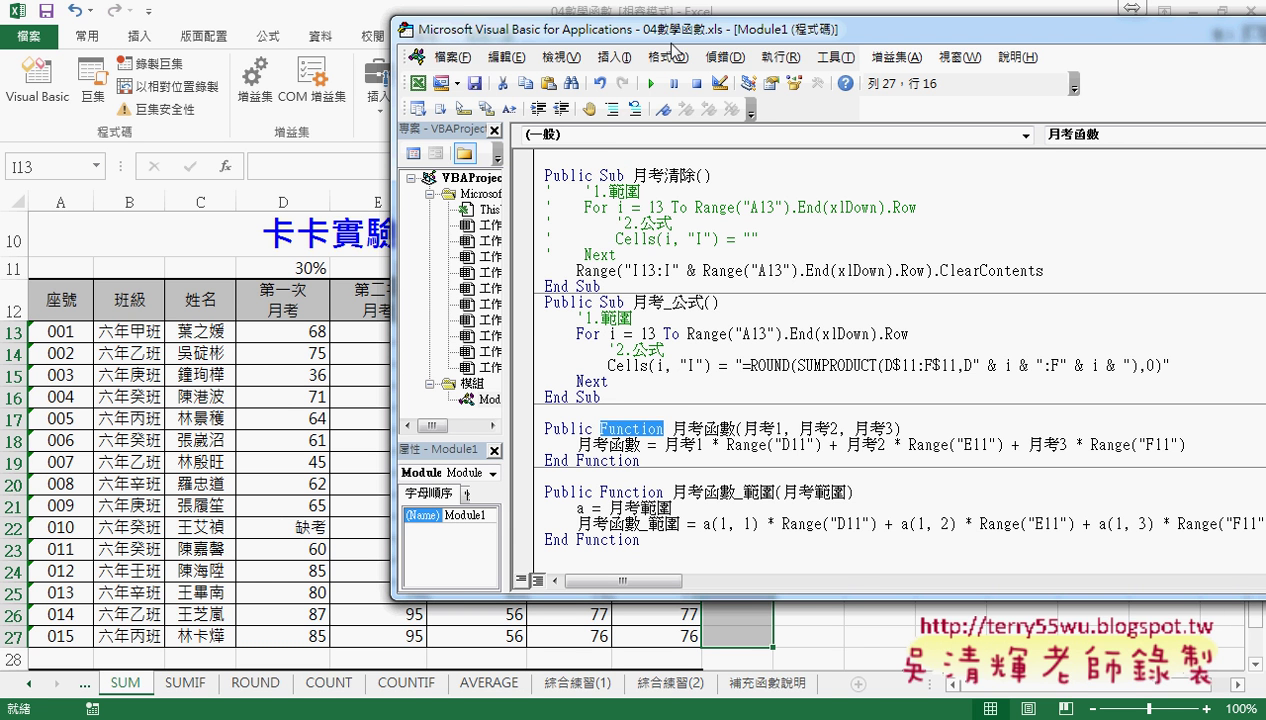
left_click_drag(665, 33, 531, 35)
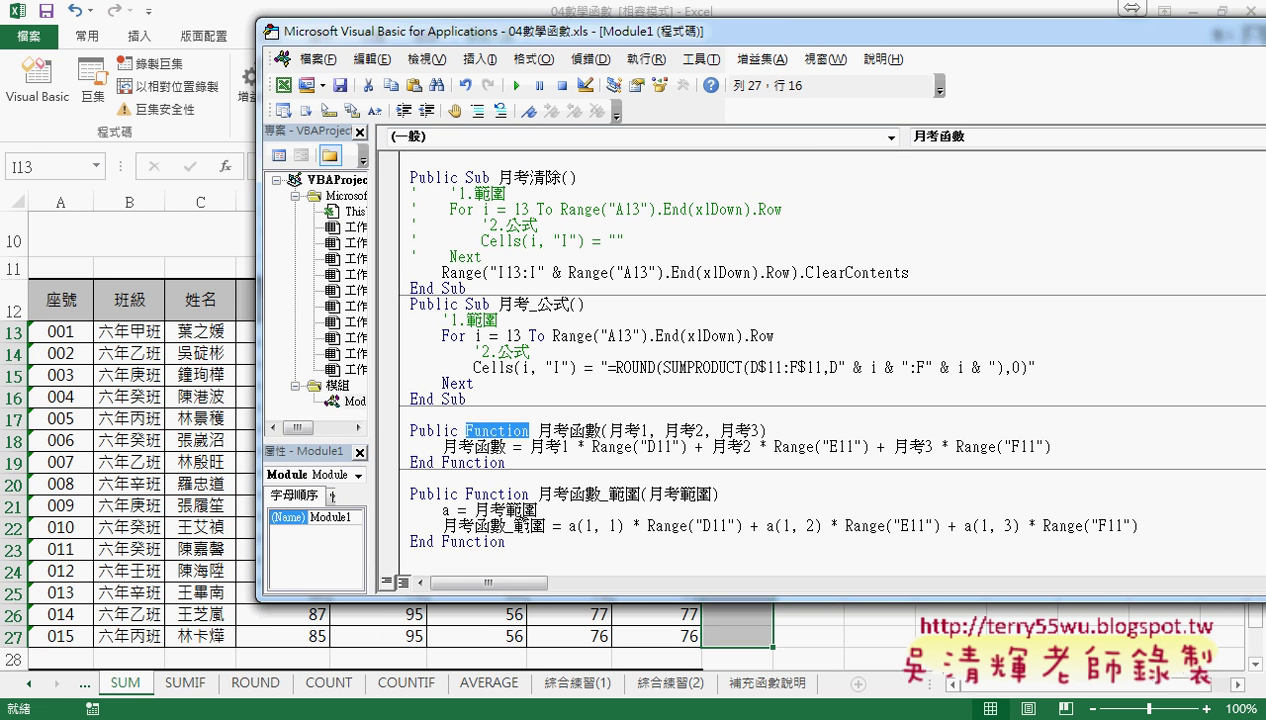
left_click(508, 540)
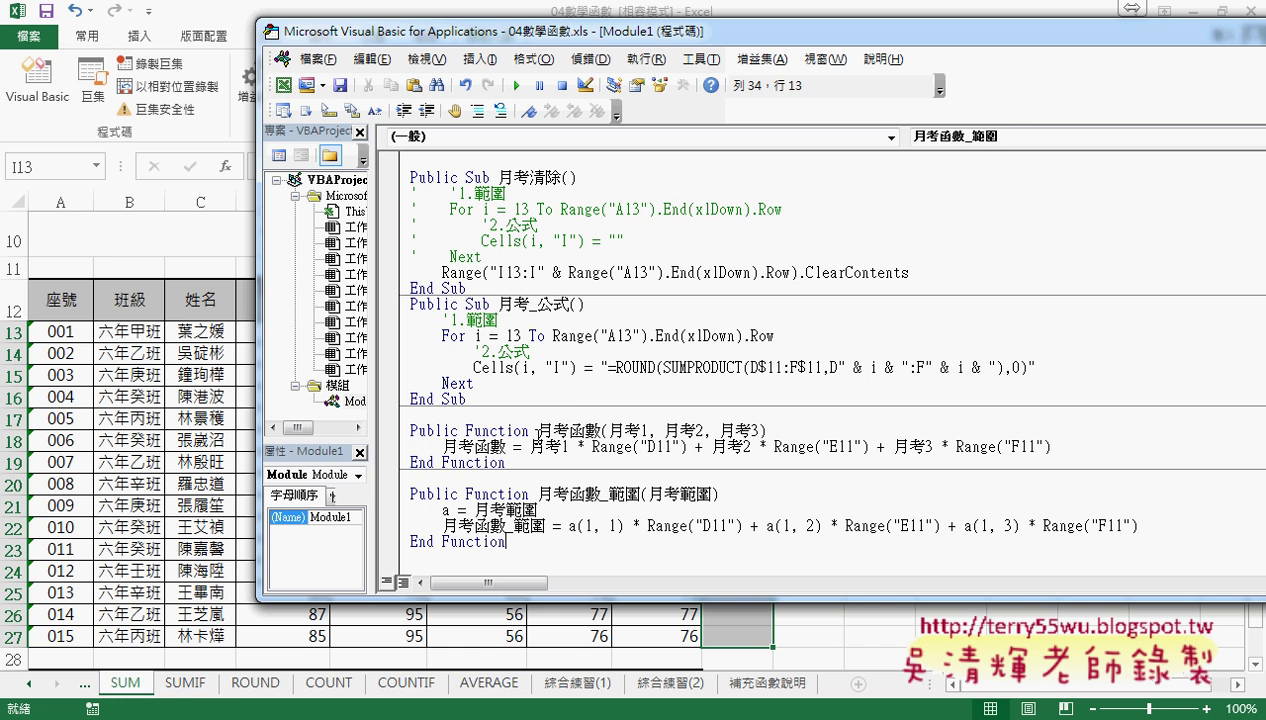
left_click_drag(537, 430, 601, 430)
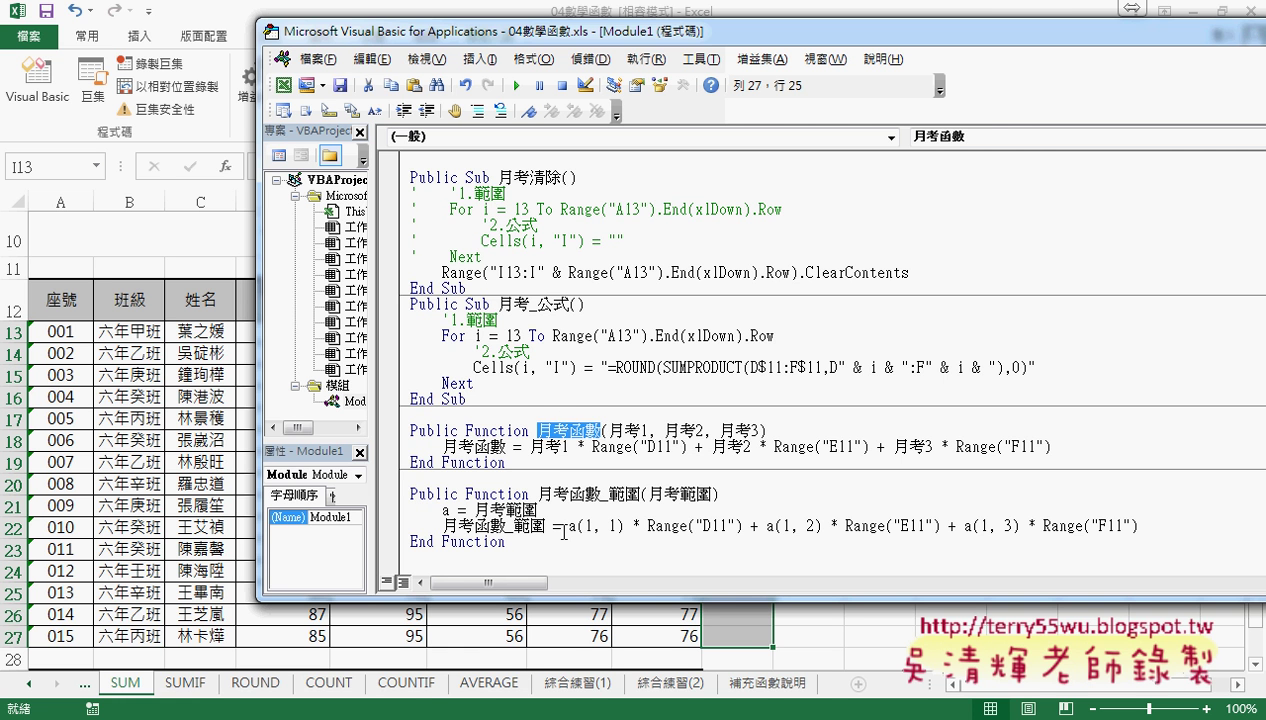
left_click_drag(507, 541, 394, 437)
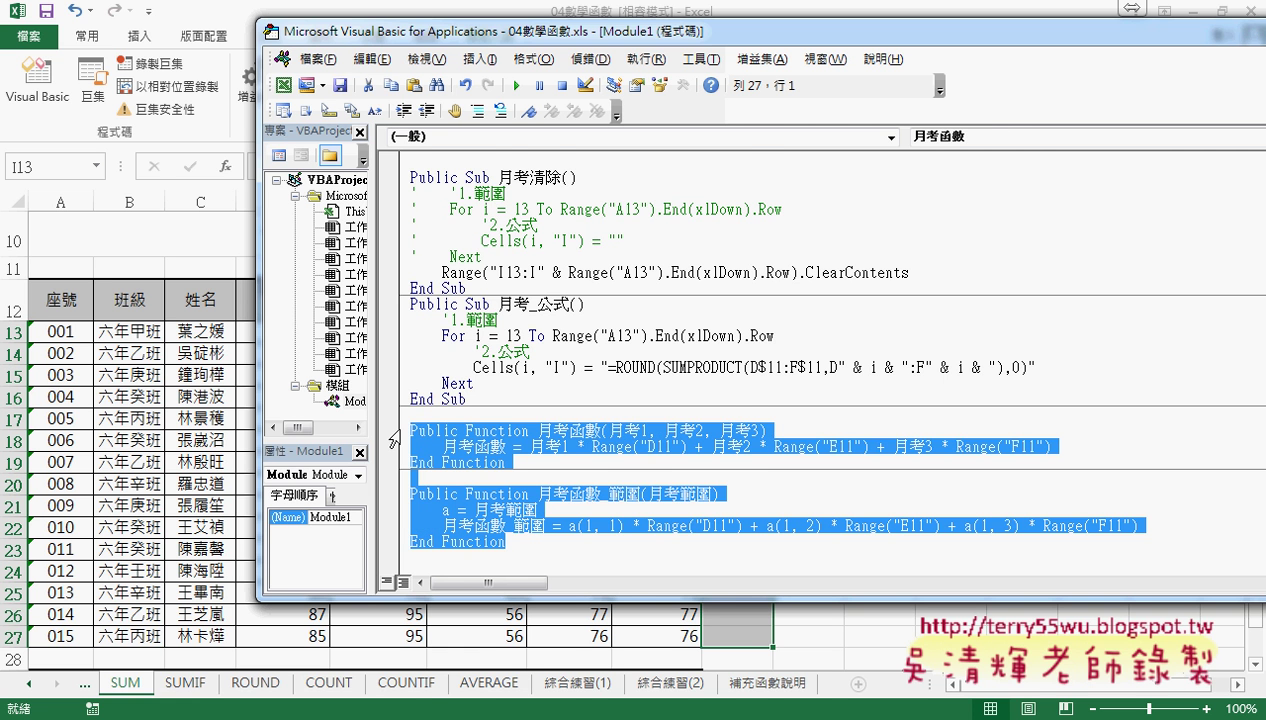
key("Delete")
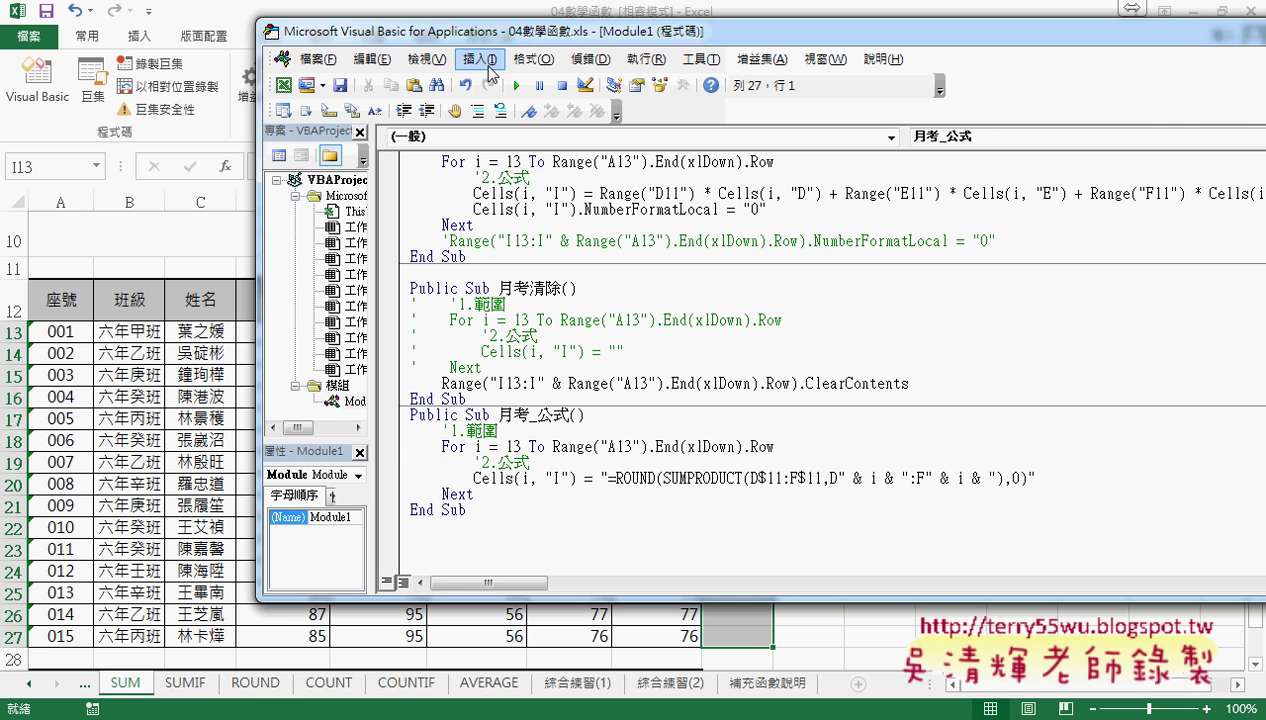
Step: Add a Public Function procedure named 月考函數 via Insert > Procedure
left_click(478, 59)
left_click(507, 86)
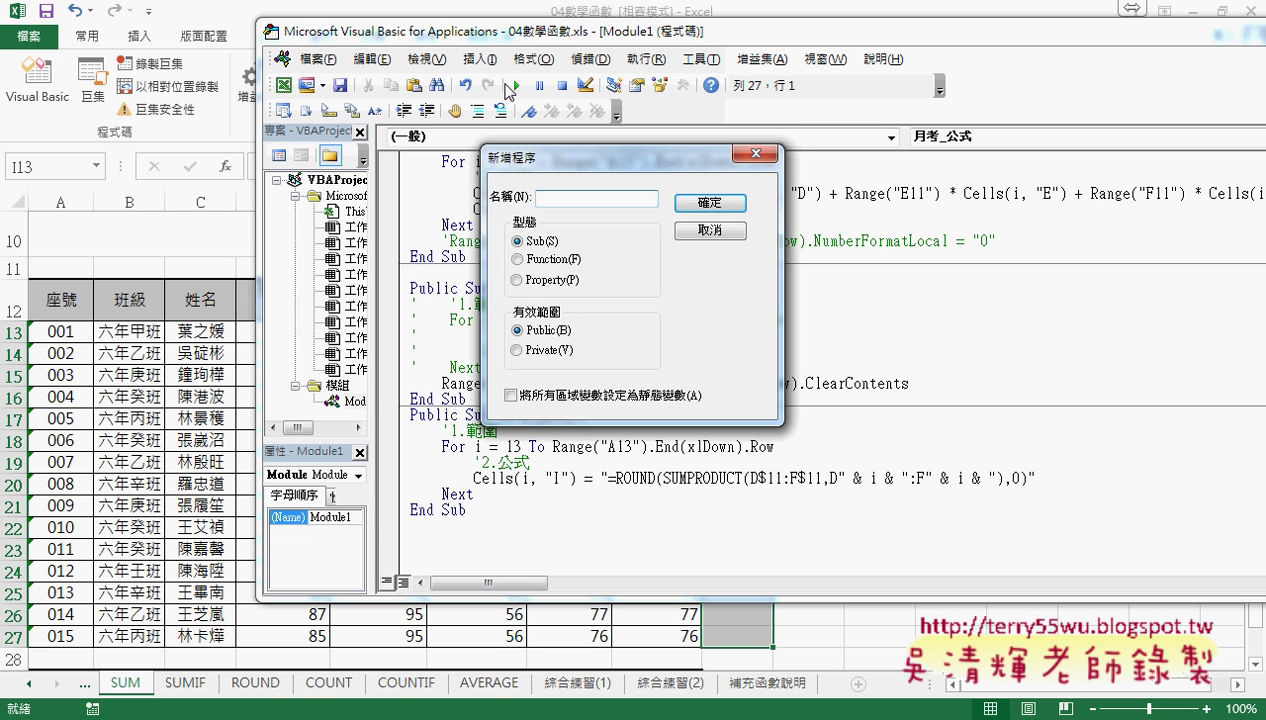
left_click(542, 263)
right_click(560, 198)
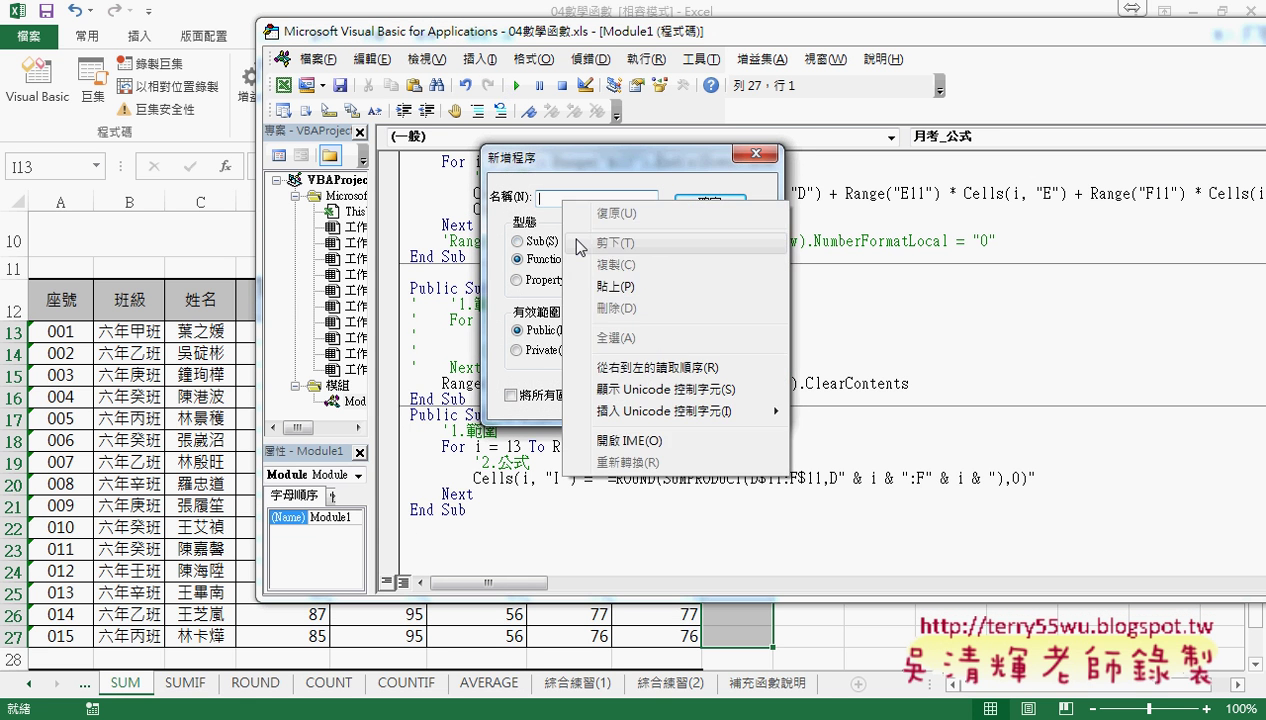
left_click(597, 283)
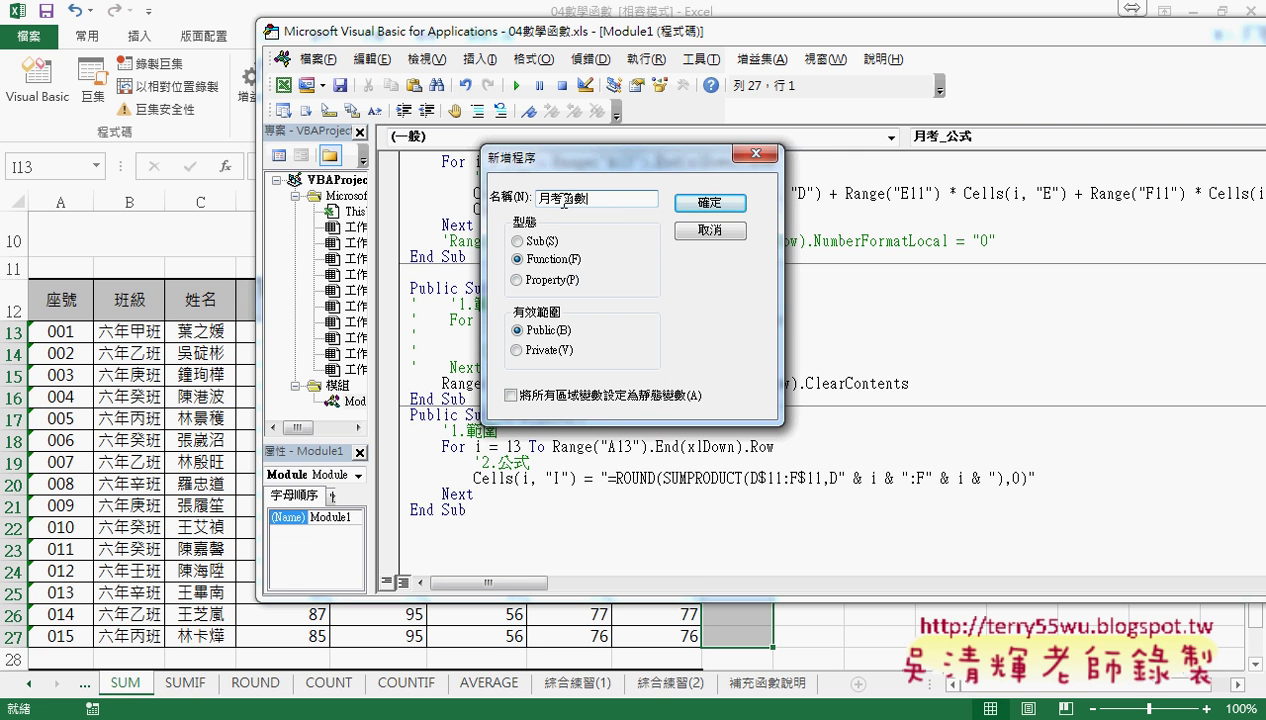
left_click(706, 202)
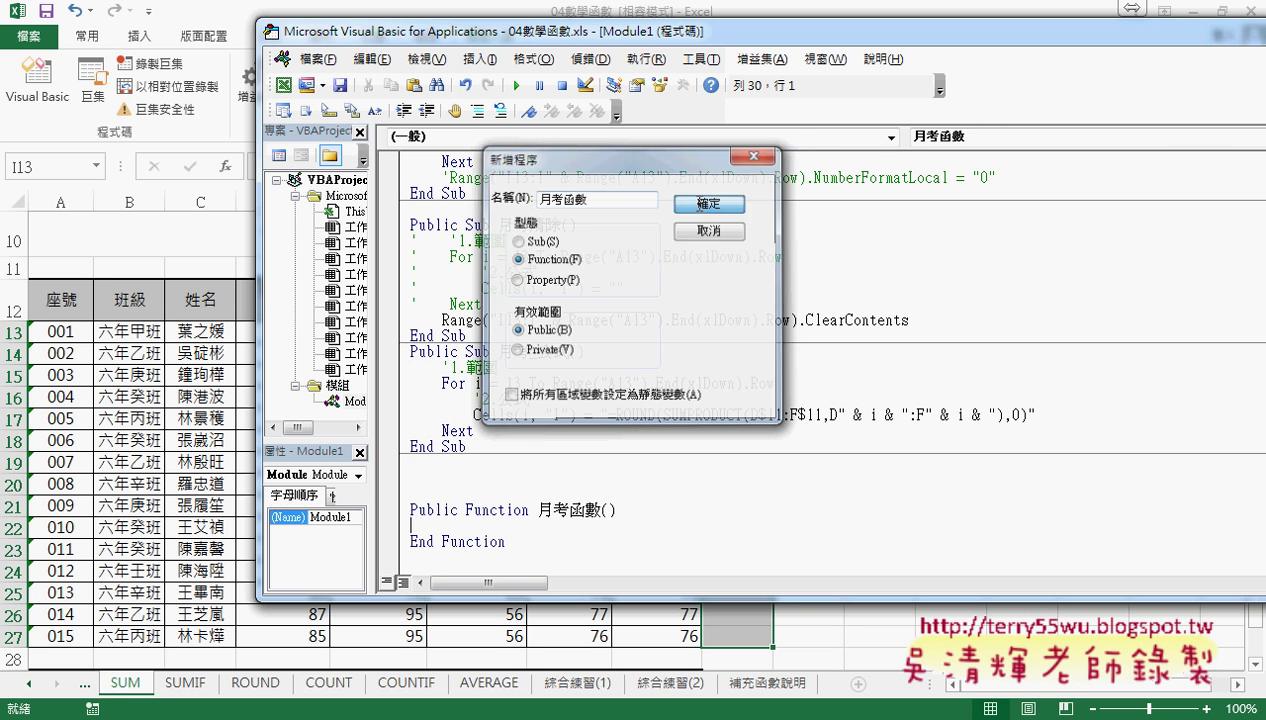
Step: Remove the blank lines above the new 月考函數 stub and switch back to the grade sheet
left_click(468, 463)
key("Delete")
key("Delete")
key("Delete")
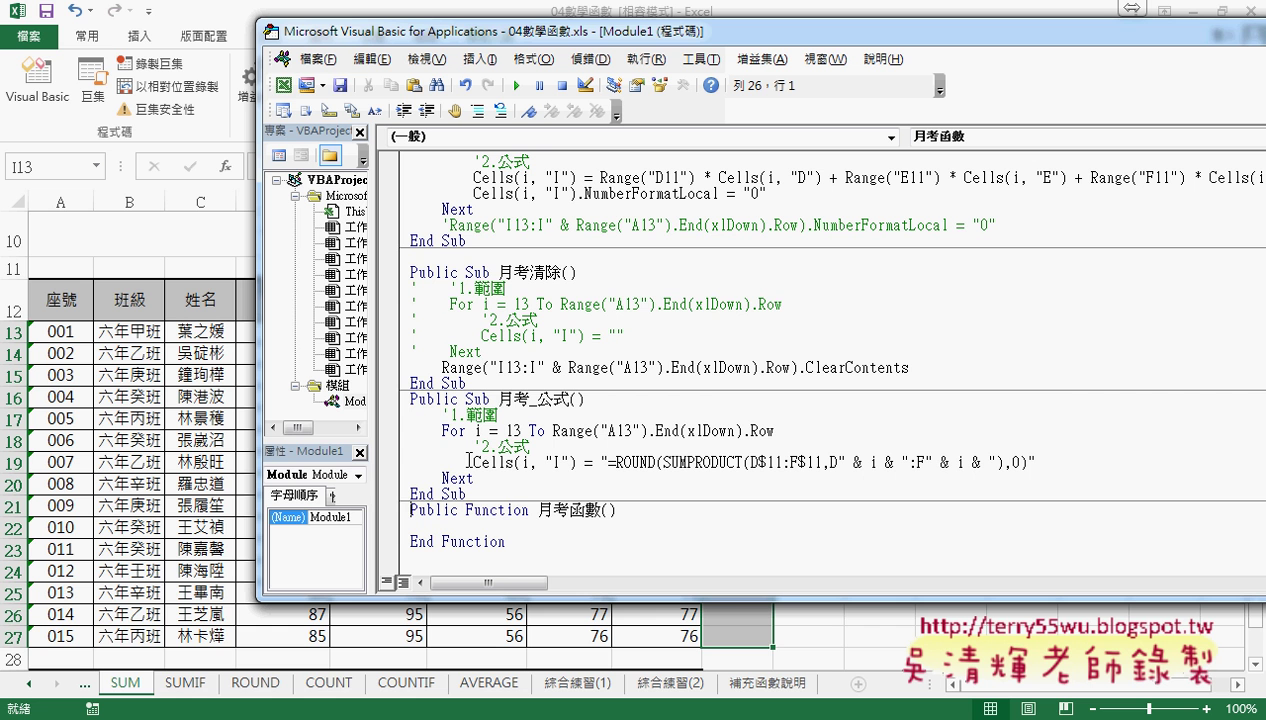
left_click_drag(466, 510, 626, 510)
left_click_drag(506, 541, 404, 540)
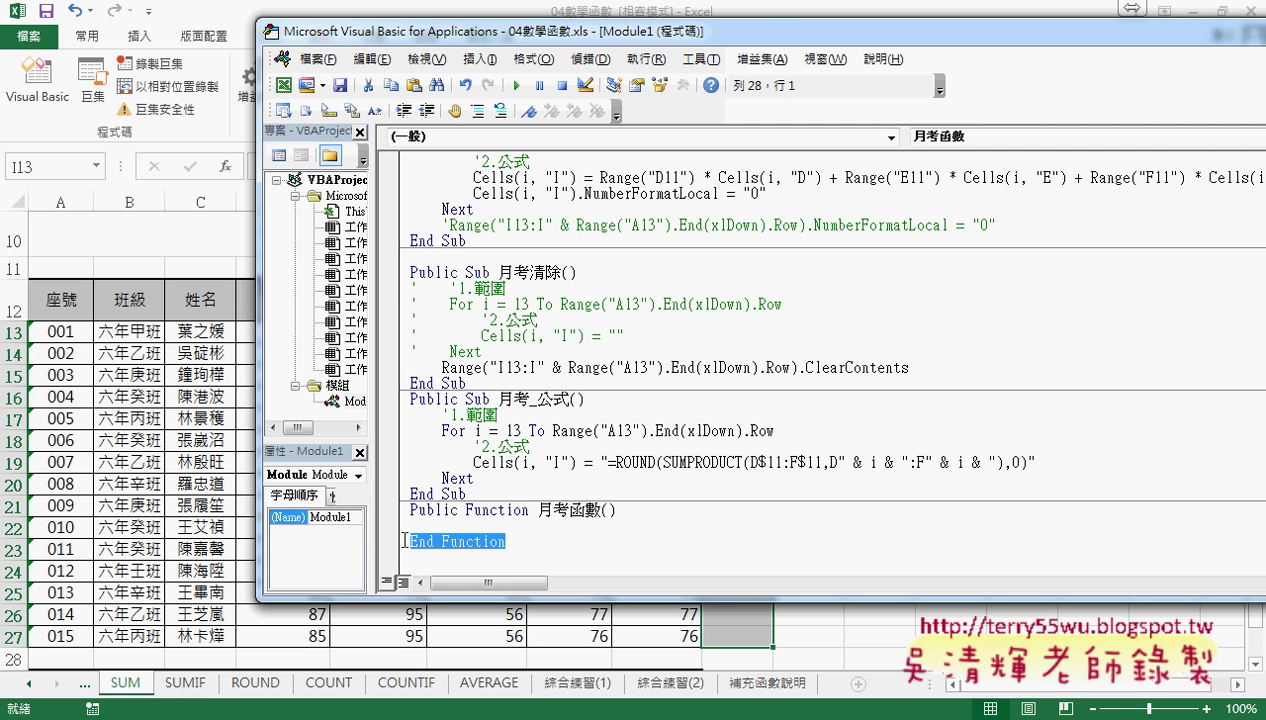
left_click(484, 541)
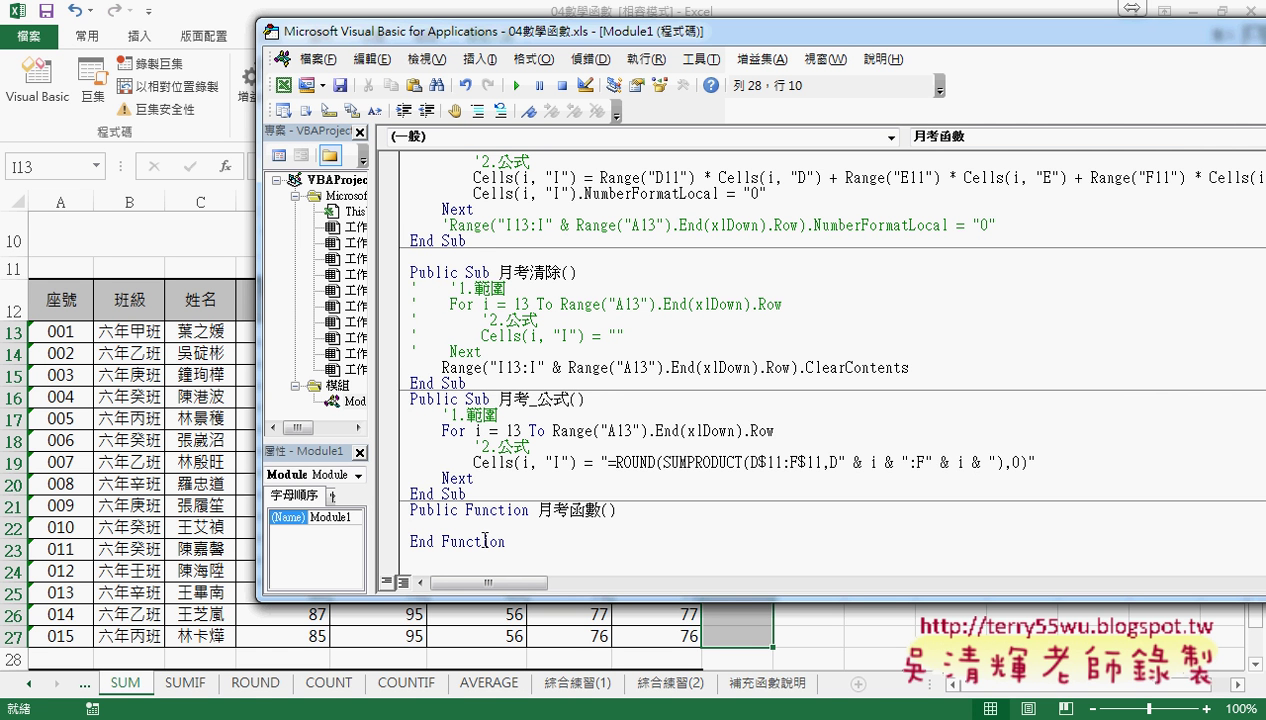
left_click(232, 354)
Step: Check the exam headers in D12, E12 and F12, then return to the VBA editor
left_click(290, 307)
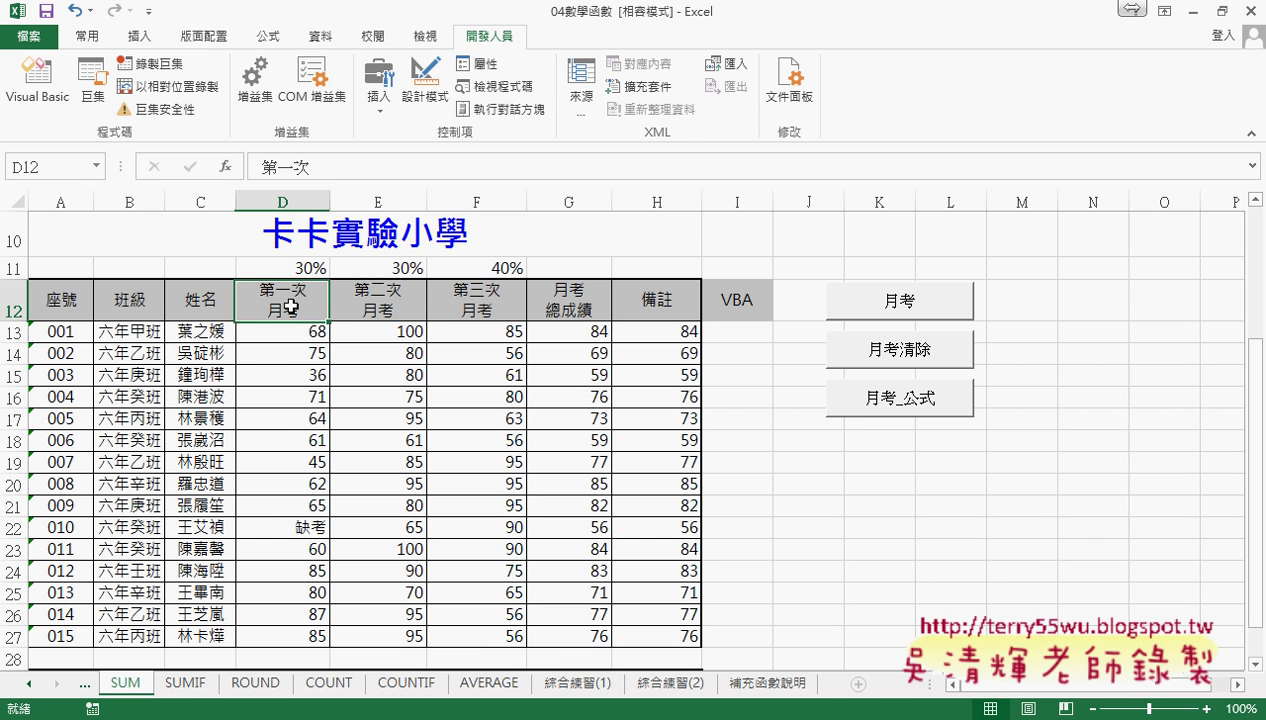
left_click(376, 306)
left_click(479, 310)
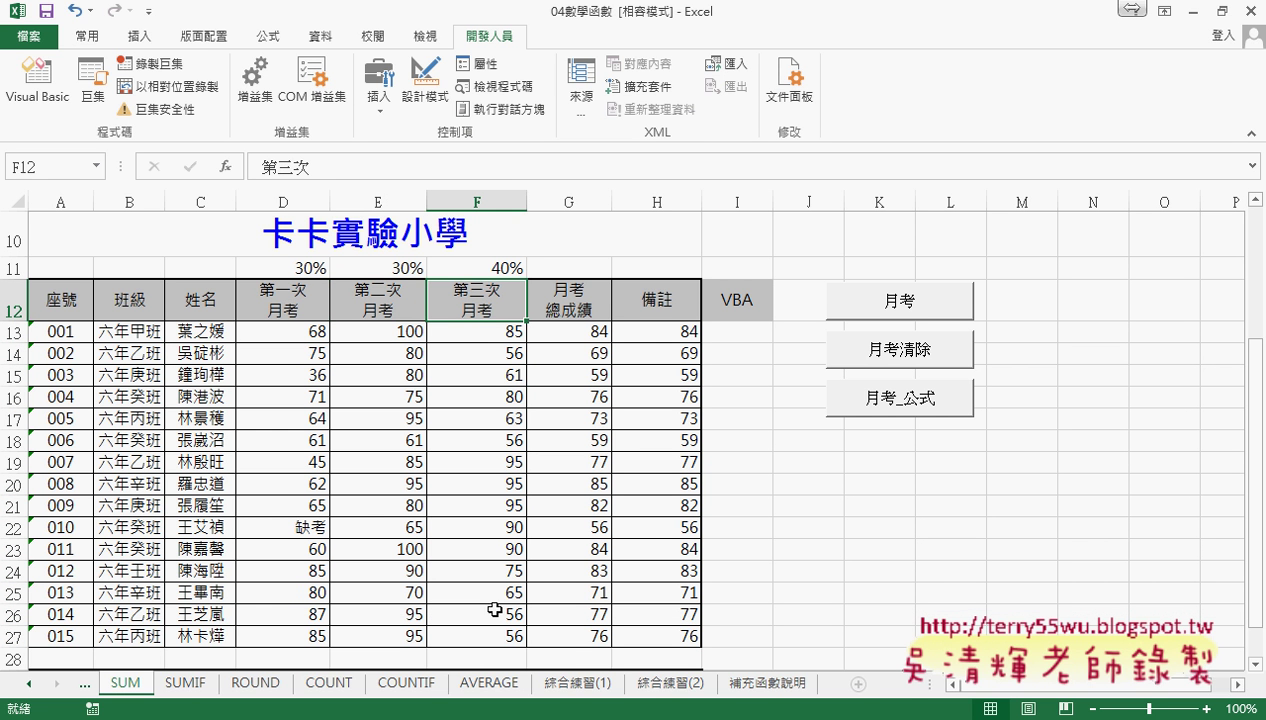
left_click(272, 716)
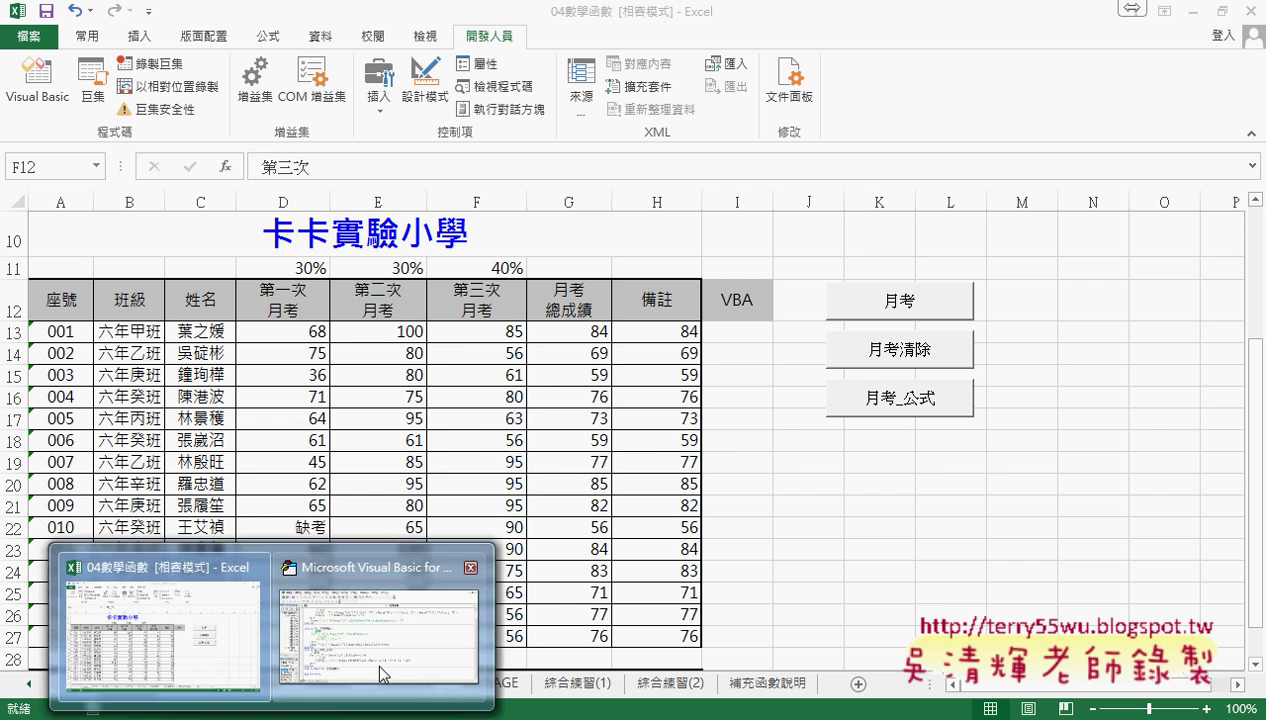
left_click(381, 675)
Step: Fill 月考函數's parameter list with 月考1, 月考2 and 月考3
double_click(605, 511)
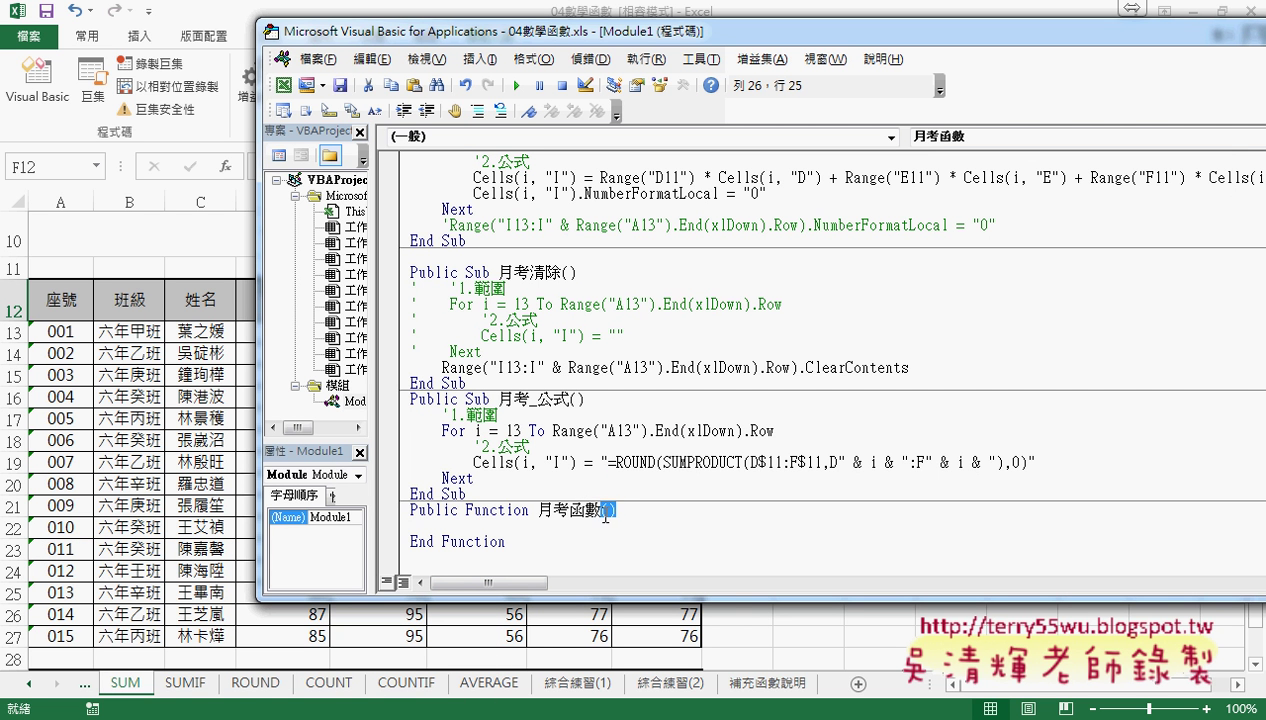
left_click(609, 511)
mouse_move(569, 511)
left_mouse_down()
mouse_move(538, 511)
mouse_move(609, 511)
left_mouse_up()
type("1")
type(",")
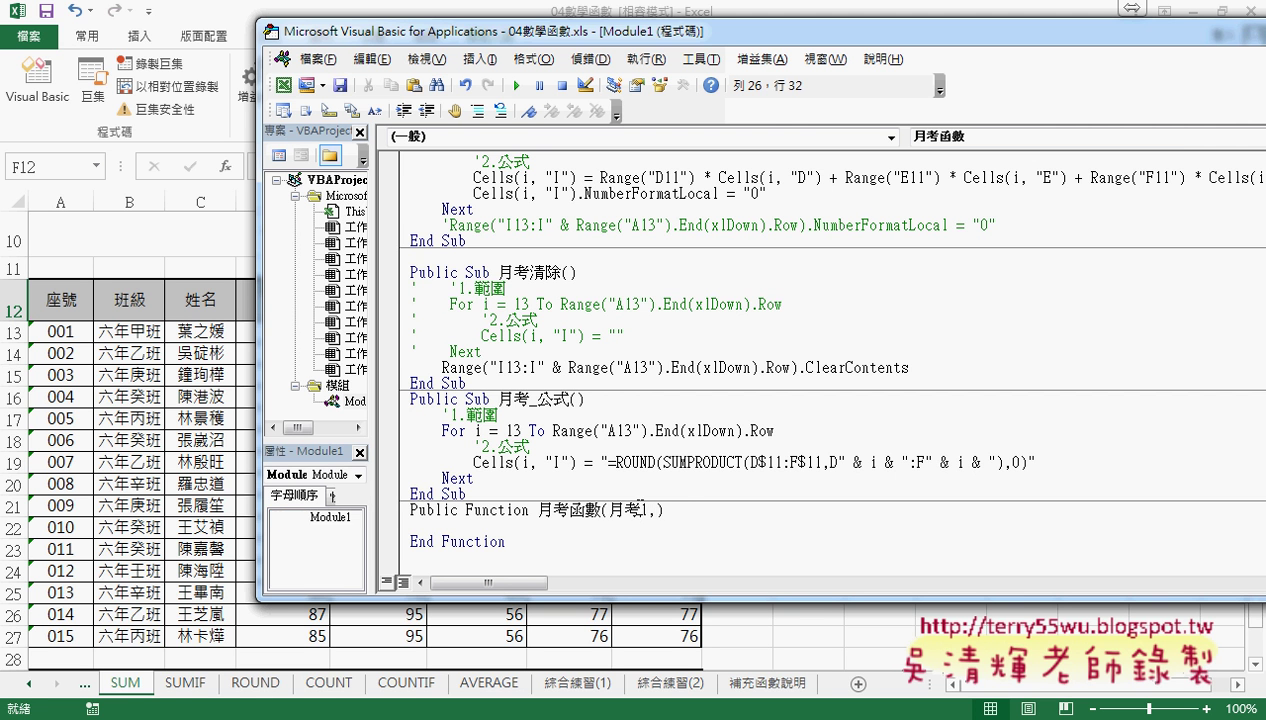
left_click_drag(597, 510, 662, 510)
type("月考")
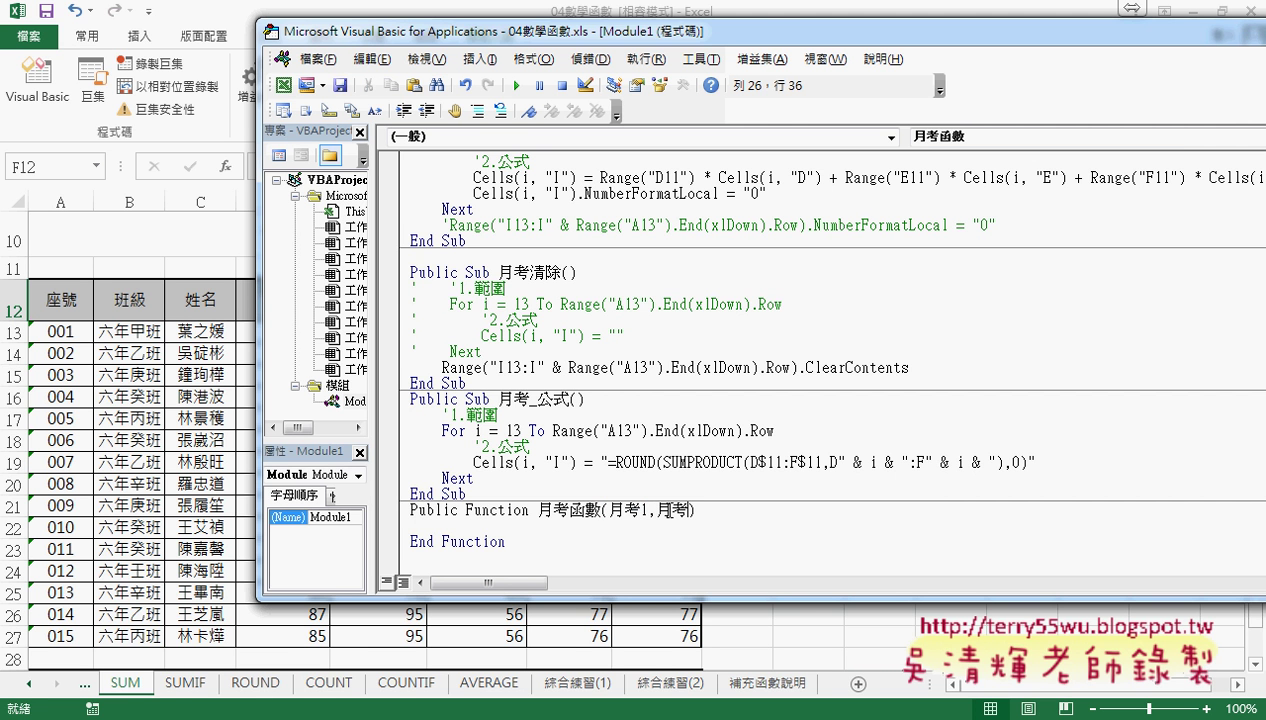
type("2,")
mouse_move(690, 510)
left_mouse_down()
mouse_move(656, 510)
mouse_move(700, 515)
left_mouse_up()
type(",月考3")
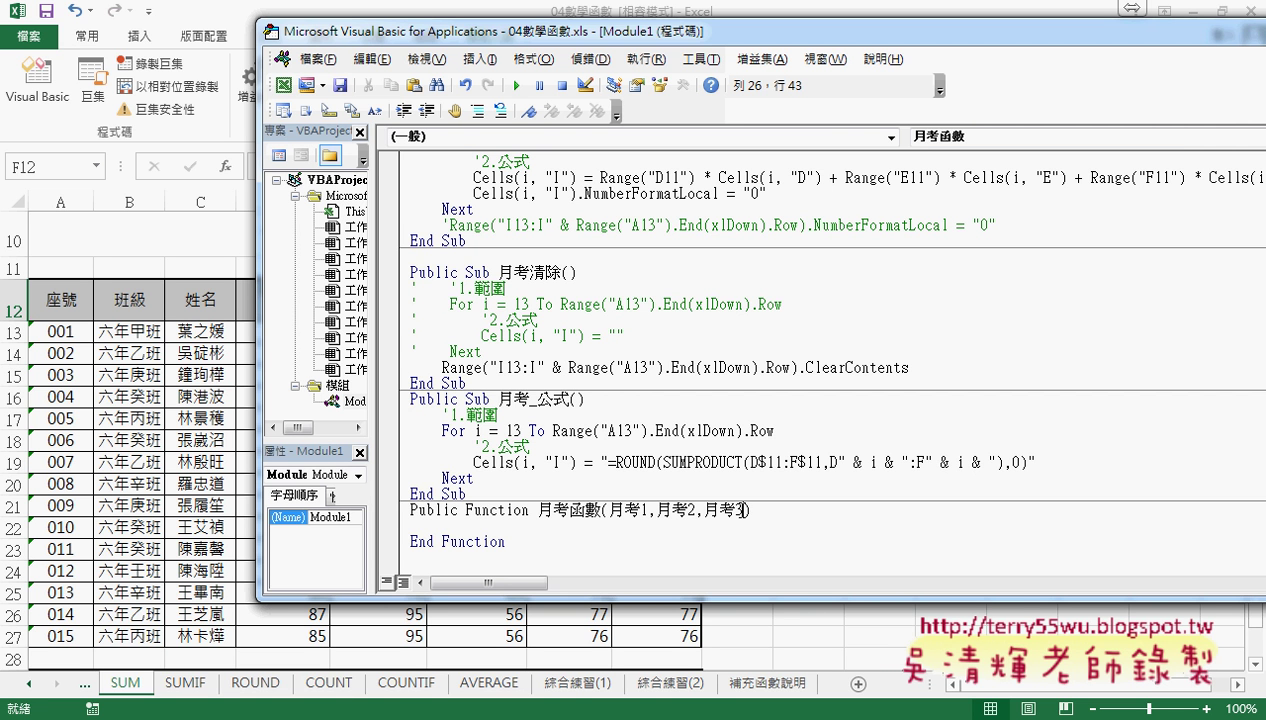
left_click_drag(742, 510, 613, 518)
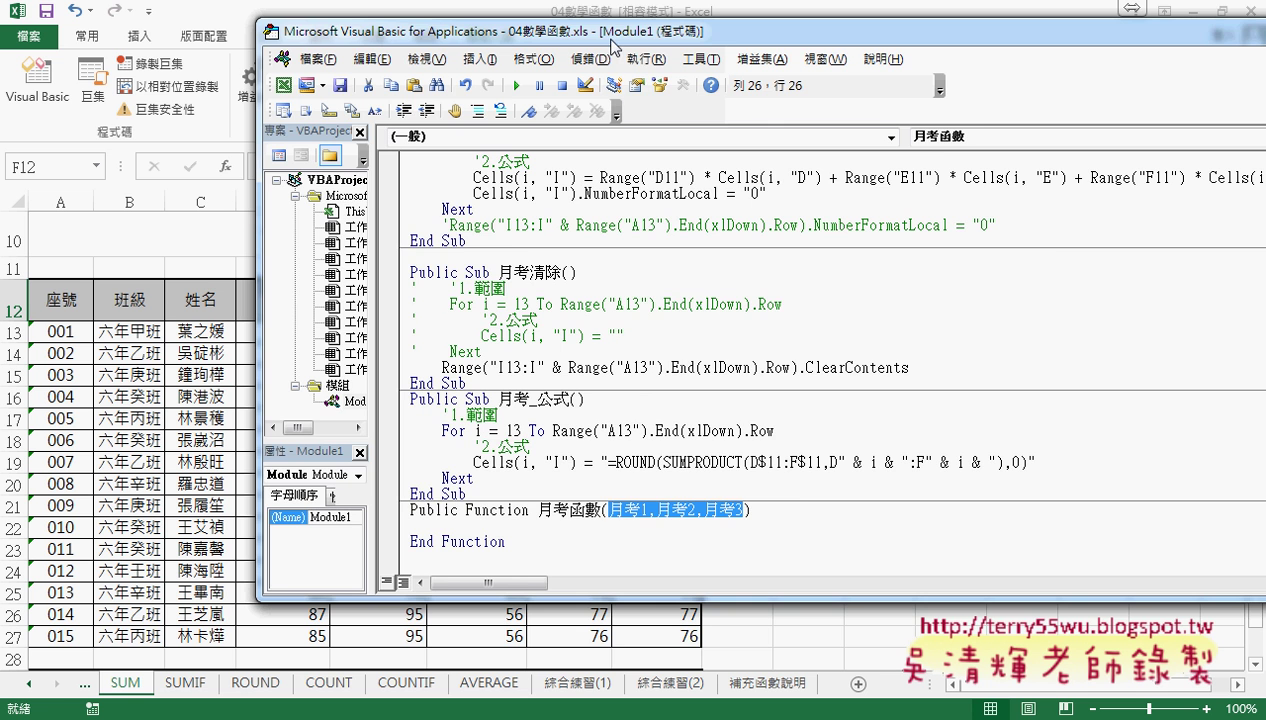
mouse_move(609, 40)
left_mouse_down()
mouse_move(864, 89)
mouse_move(958, 88)
mouse_move(751, 87)
left_mouse_up()
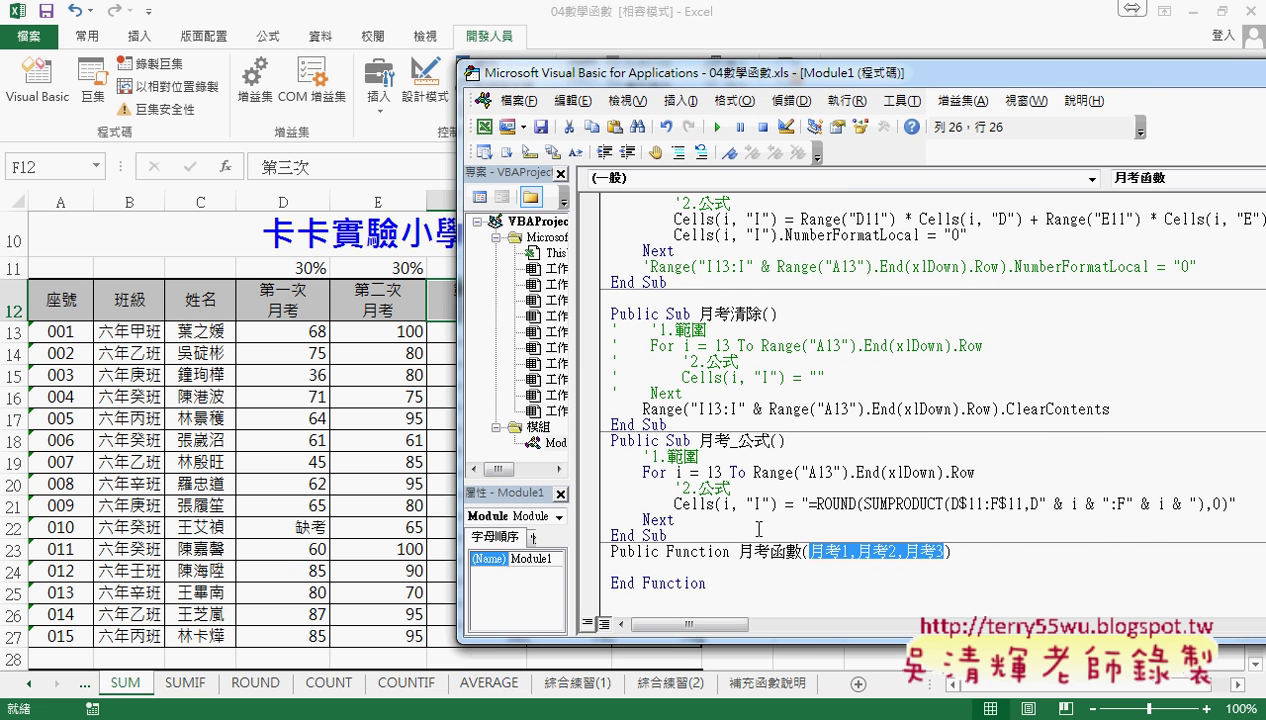
Step: Start the function body with an indented '月考函數='
left_click_drag(741, 551, 800, 551)
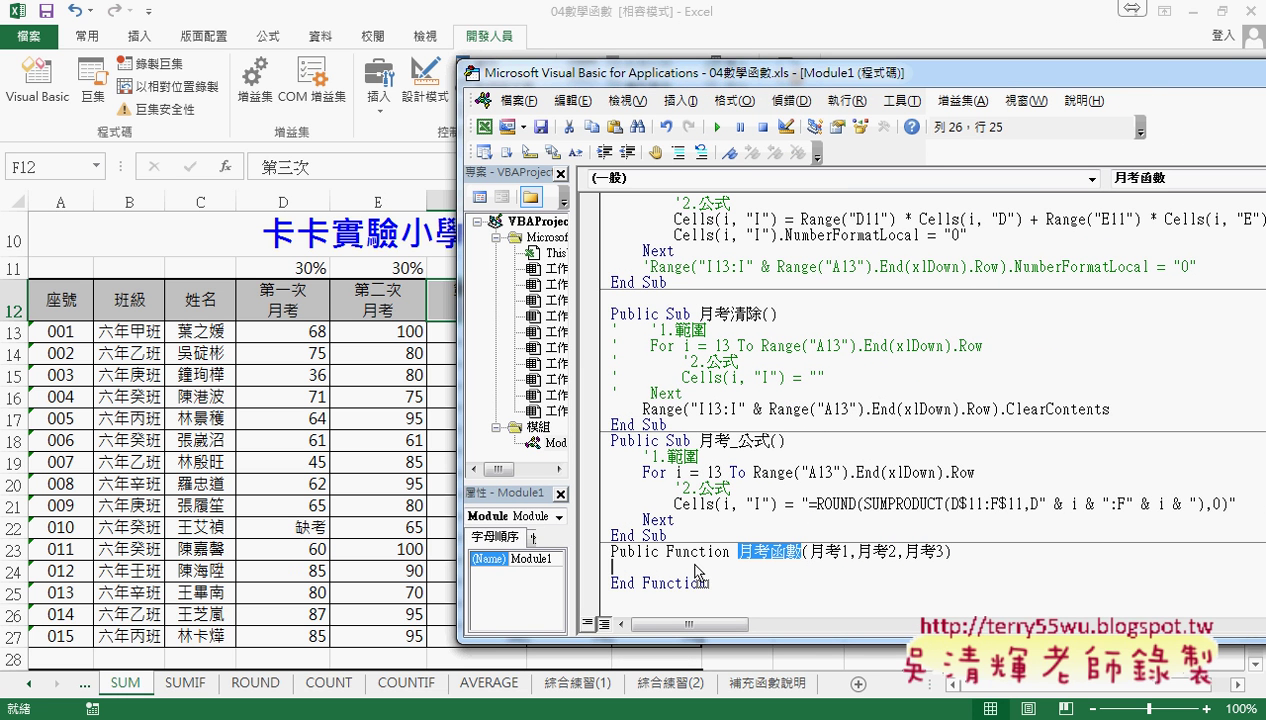
left_click_drag(697, 573, 700, 570)
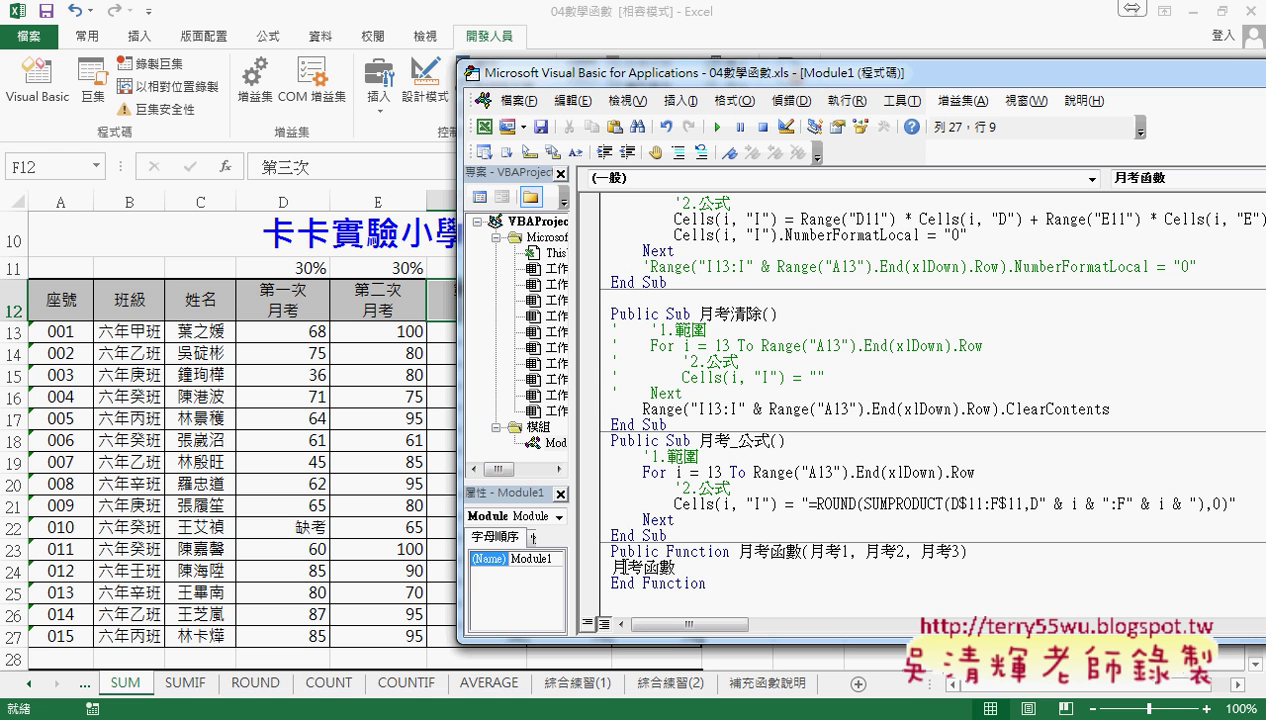
key("Tab")
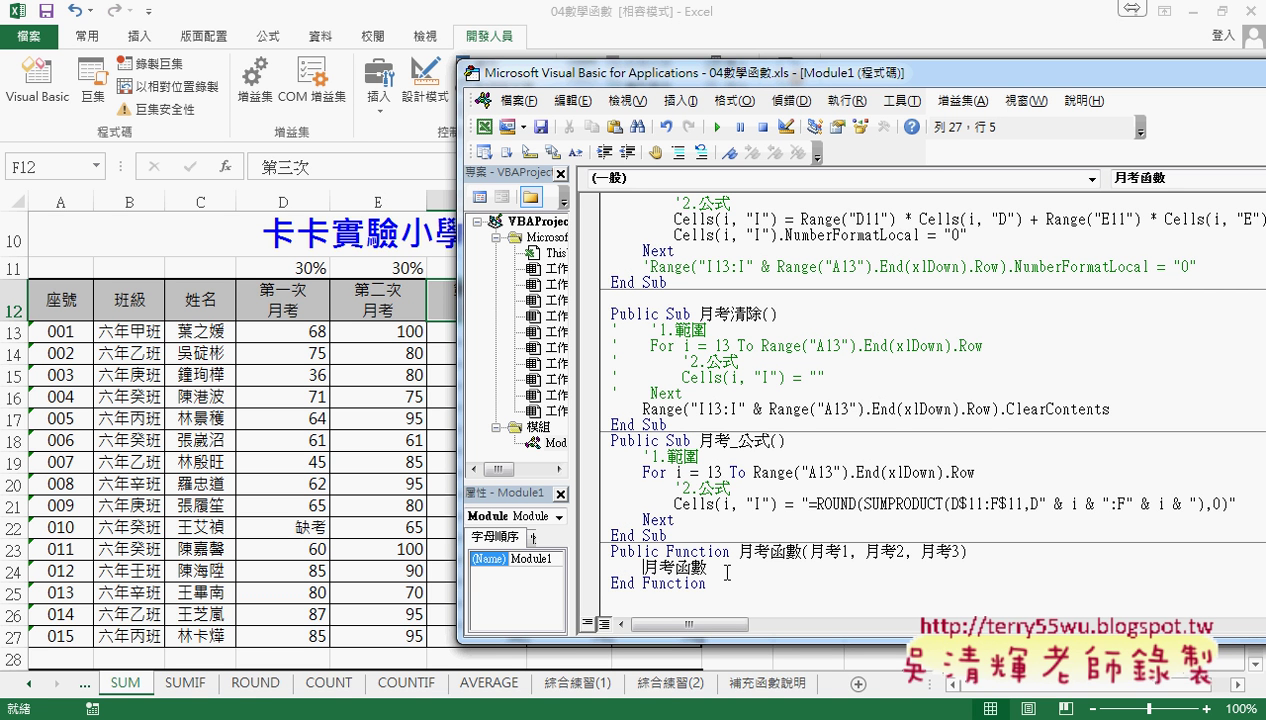
left_click(727, 572)
type("=")
Step: Copy the Range("D11") * Cells(i, "D") + … weighted expression from Sub 月考 after the equals sign
left_click_drag(736, 81, 358, 86)
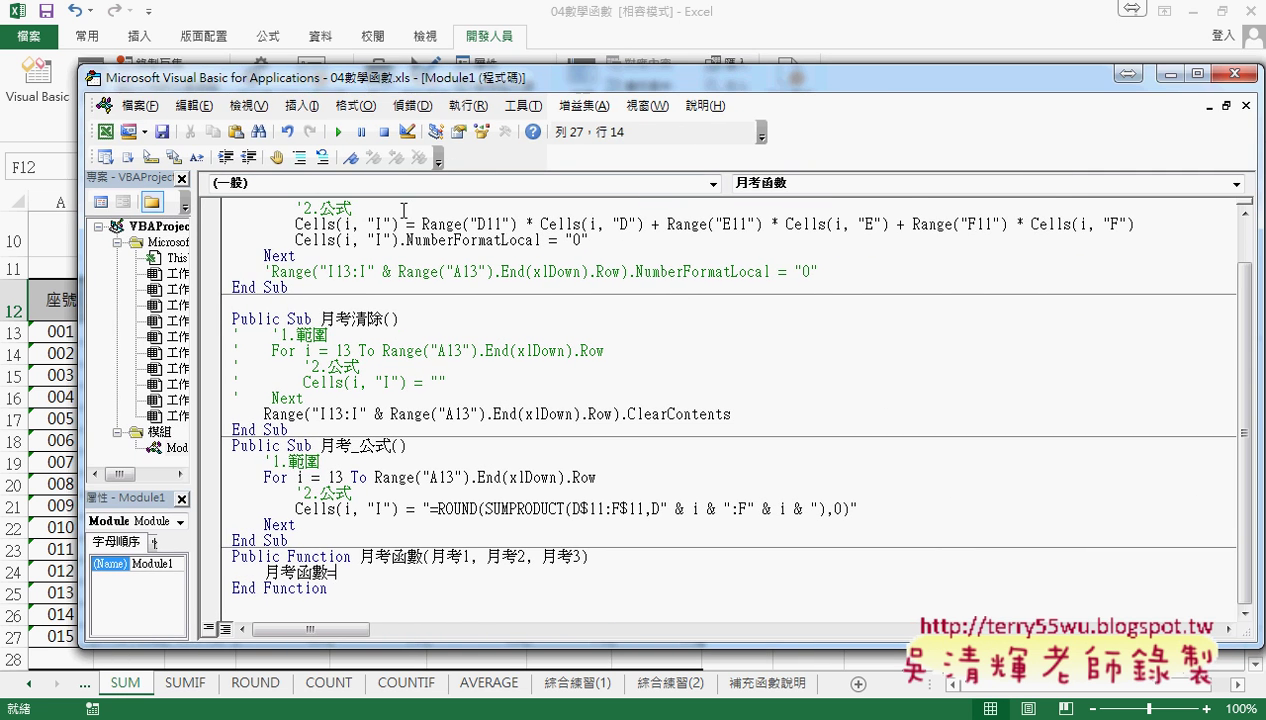
left_click(427, 262)
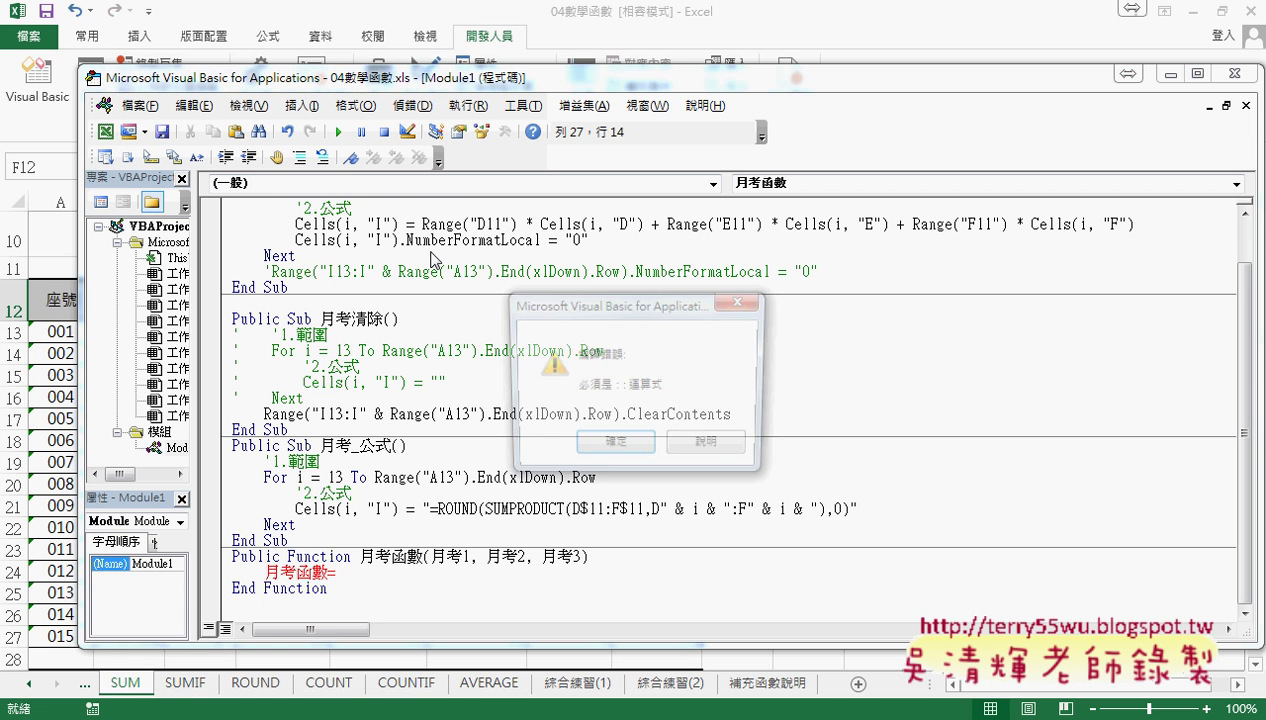
key("Return")
left_click_drag(421, 224, 1166, 225)
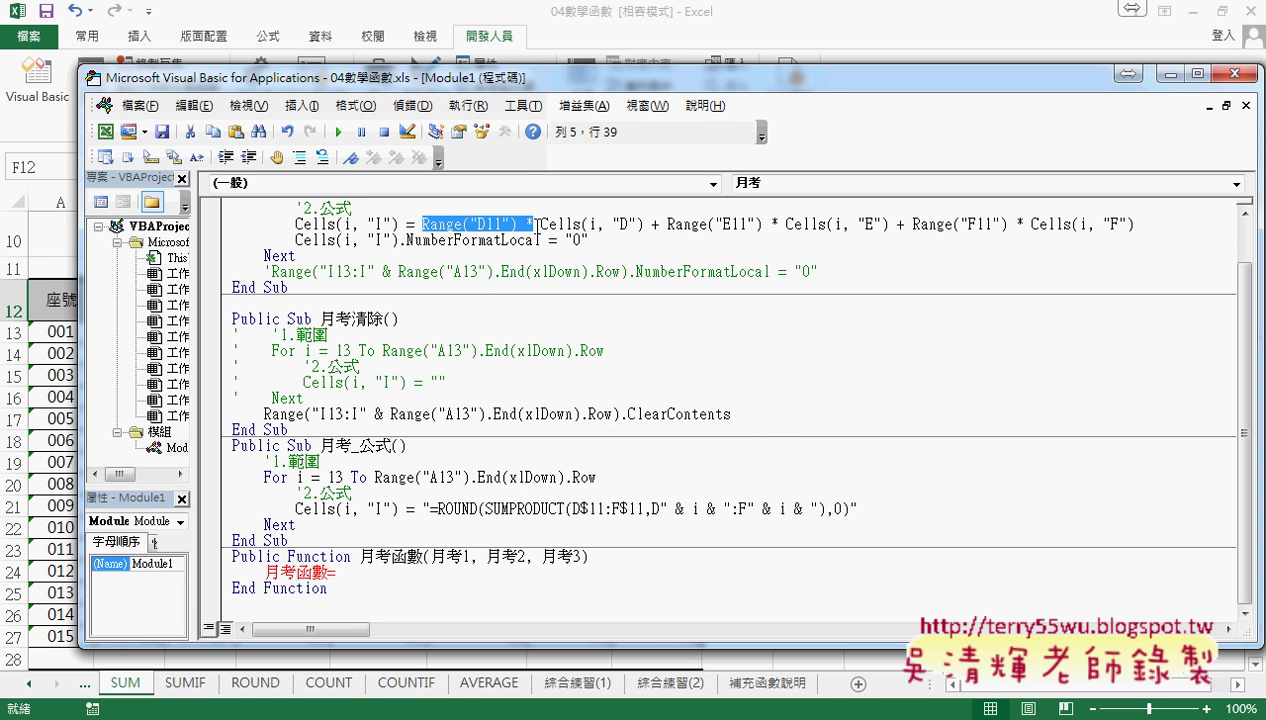
scroll(1162, 247, "up", 1)
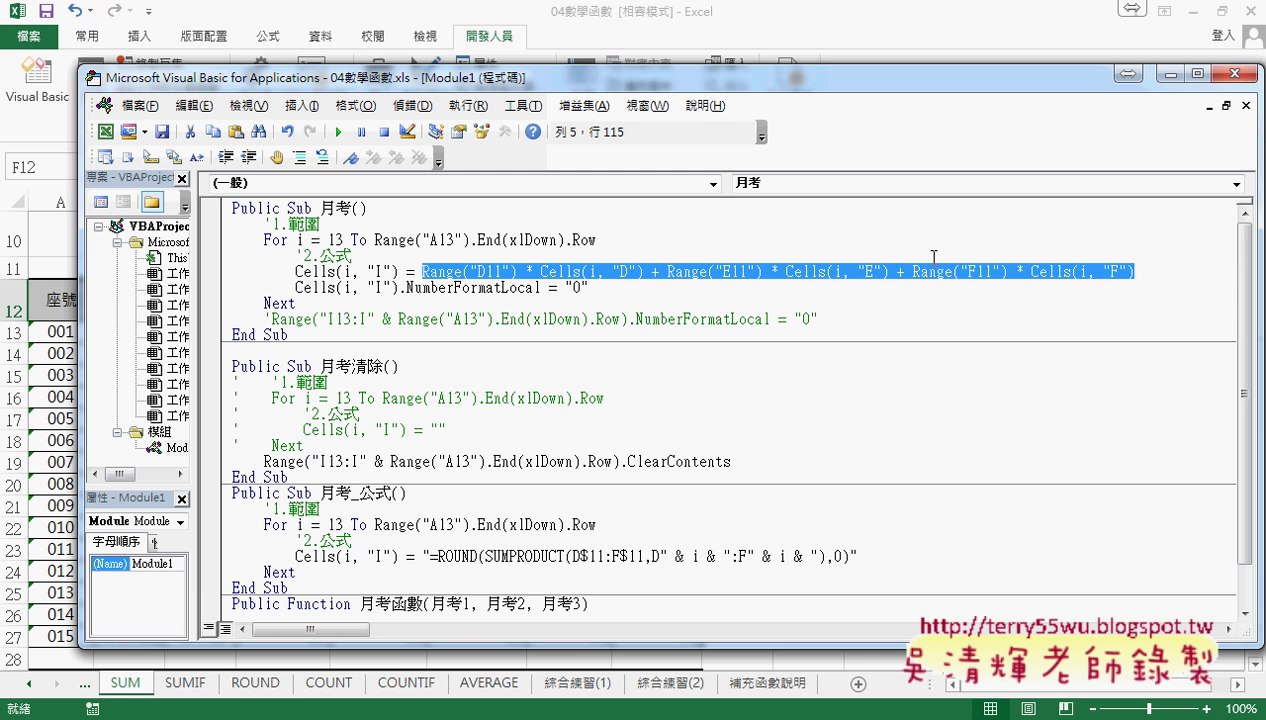
scroll(500, 303, "down", 1)
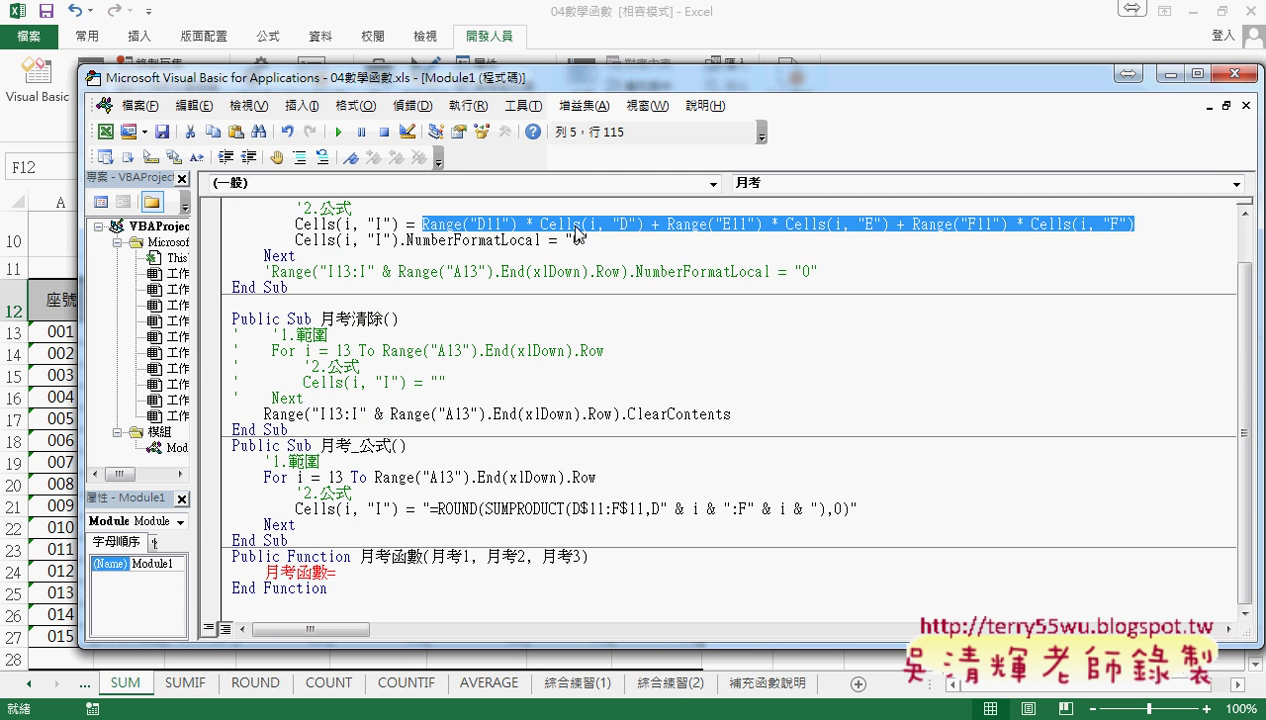
left_click(479, 572)
left_click_drag(476, 577, 476, 577)
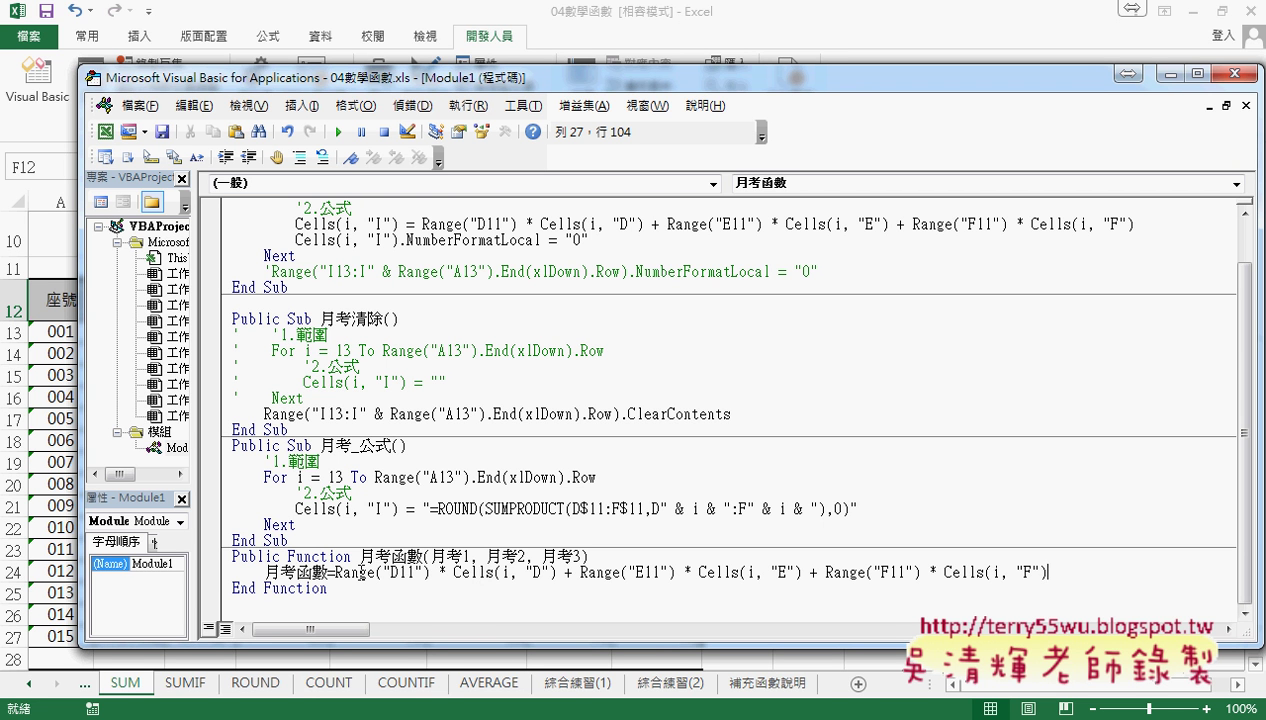
Step: Replace the Cells(i, "D"), Cells(i, "E") and Cells(i, "F") references with 月考1, 月考2 and 月考3
left_click_drag(446, 572, 558, 573)
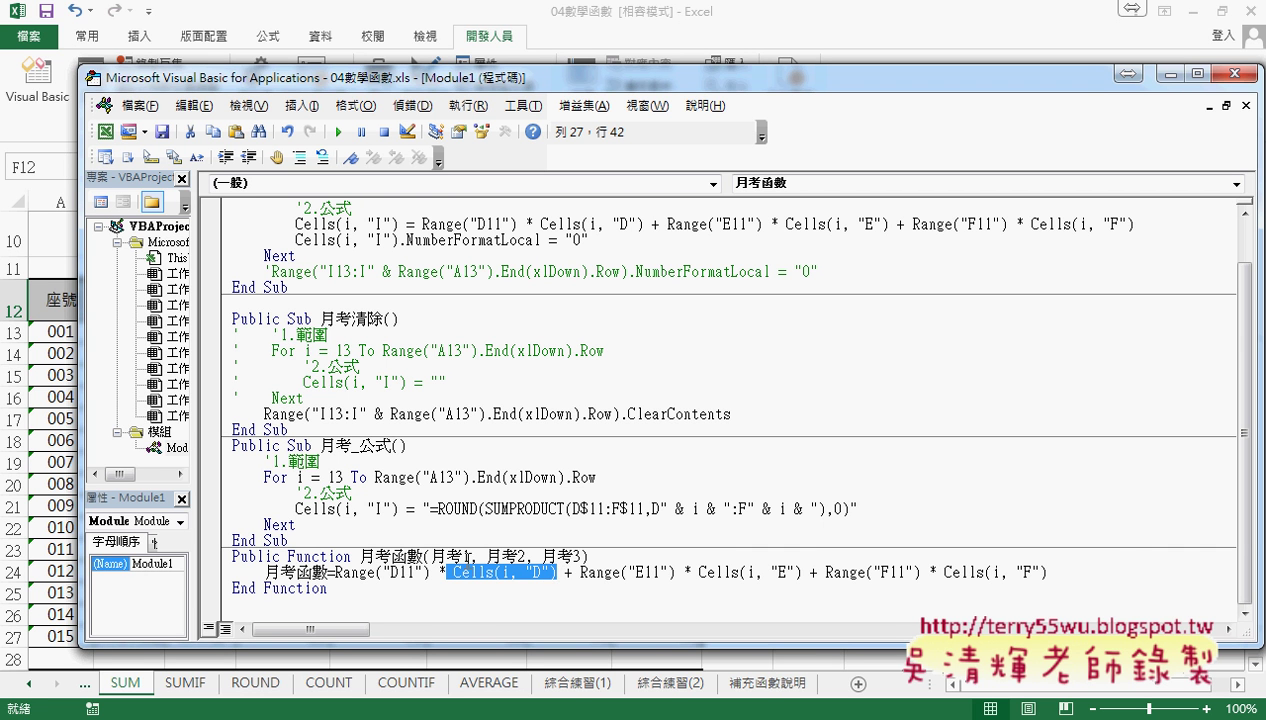
left_click_drag(470, 556, 432, 557)
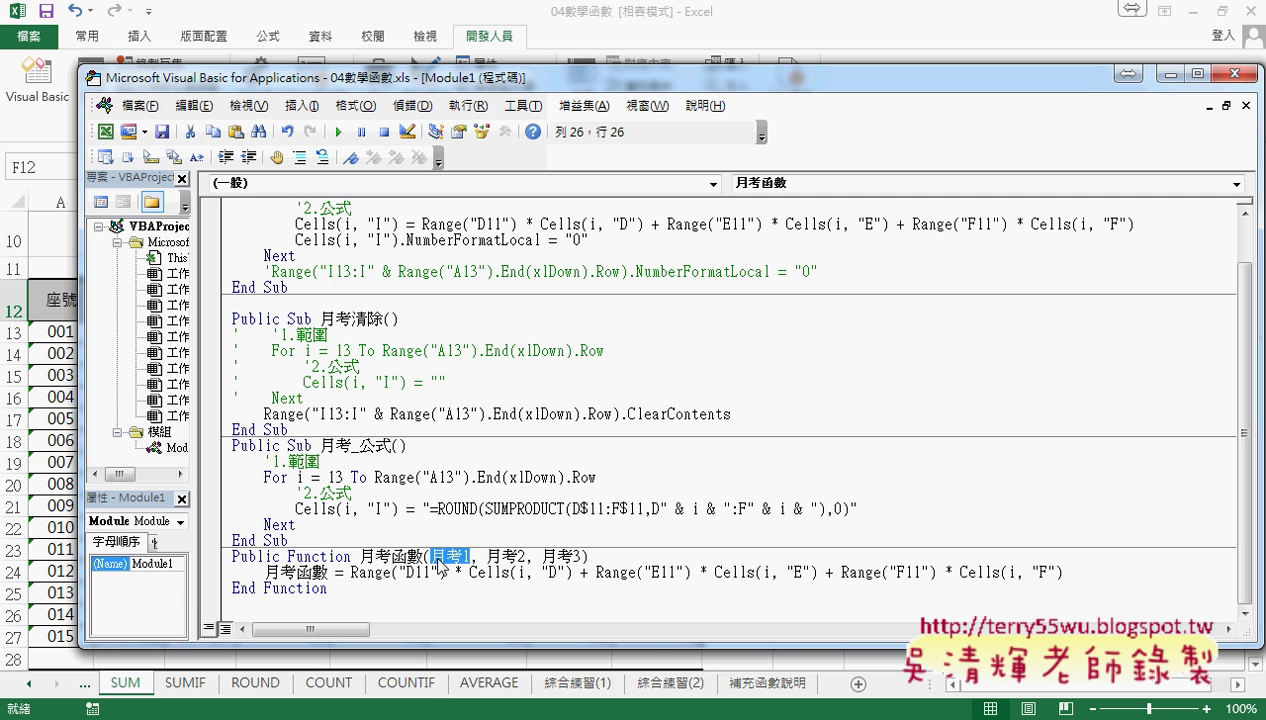
left_click_drag(470, 573, 577, 576)
type("月考1")
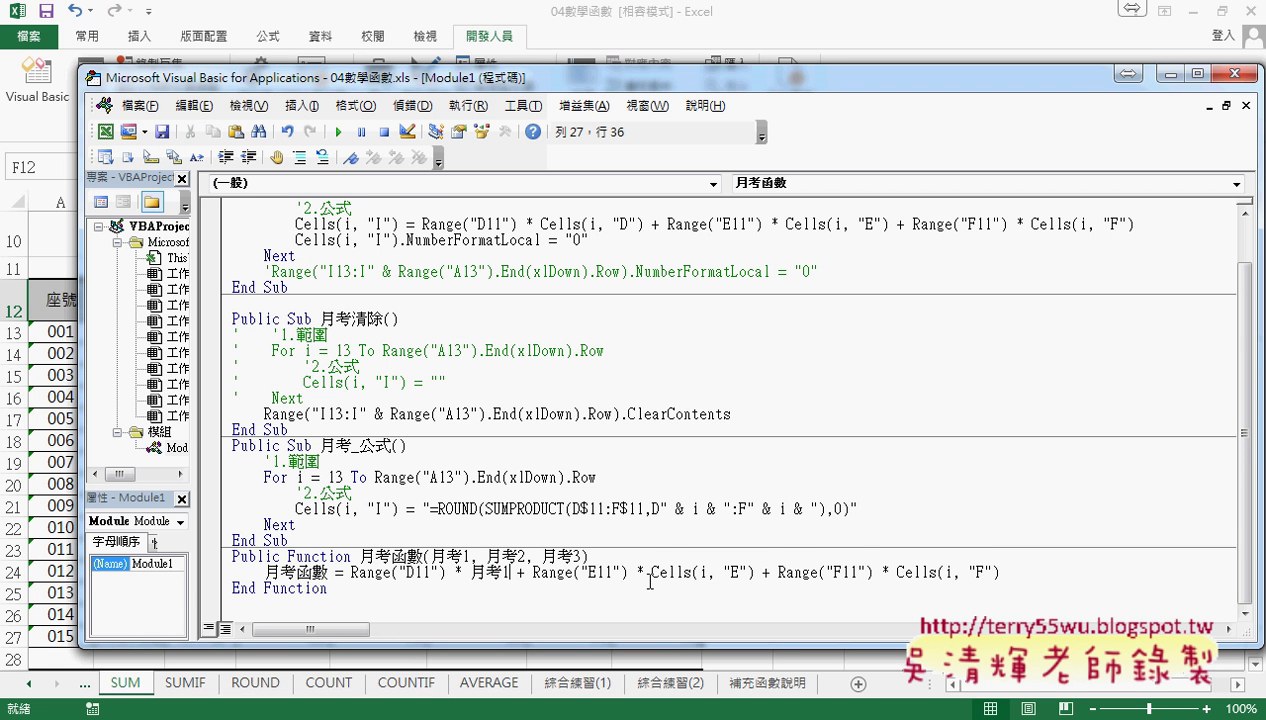
mouse_move(651, 573)
left_mouse_down()
mouse_move(756, 574)
mouse_move(694, 573)
left_mouse_up()
type("月考1")
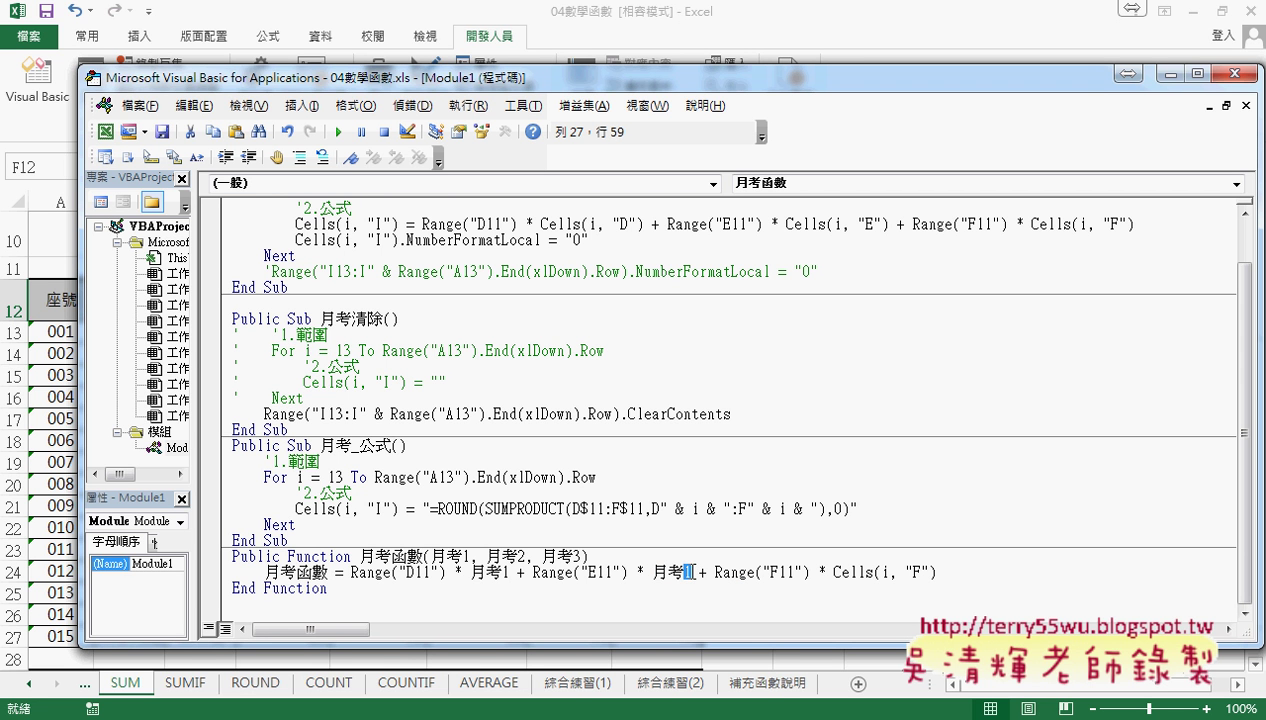
type("2")
left_click_drag(834, 572, 960, 570)
type("月考1")
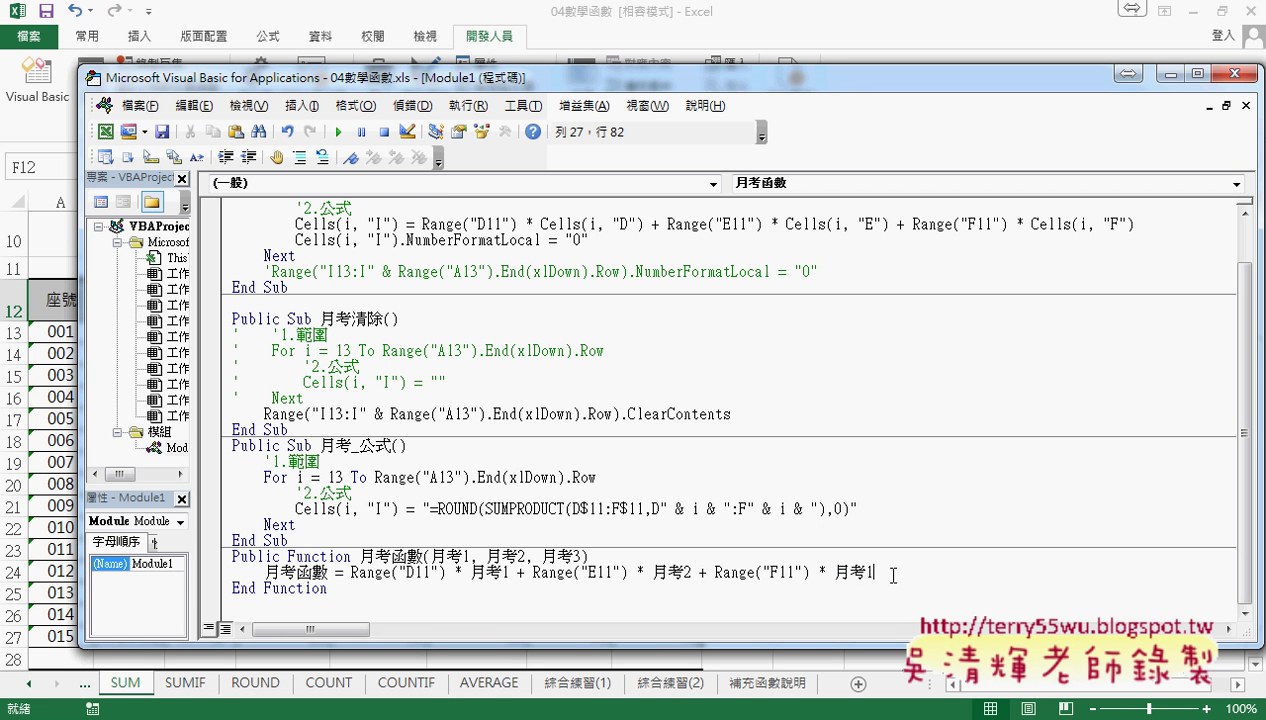
left_click_drag(878, 573, 866, 573)
type("3")
key("Down")
Step: Review the expression Range("D11") * 月考1 + Range("E11") * 月考2 + Range("F11") * 月考3
left_click_drag(445, 573, 352, 575)
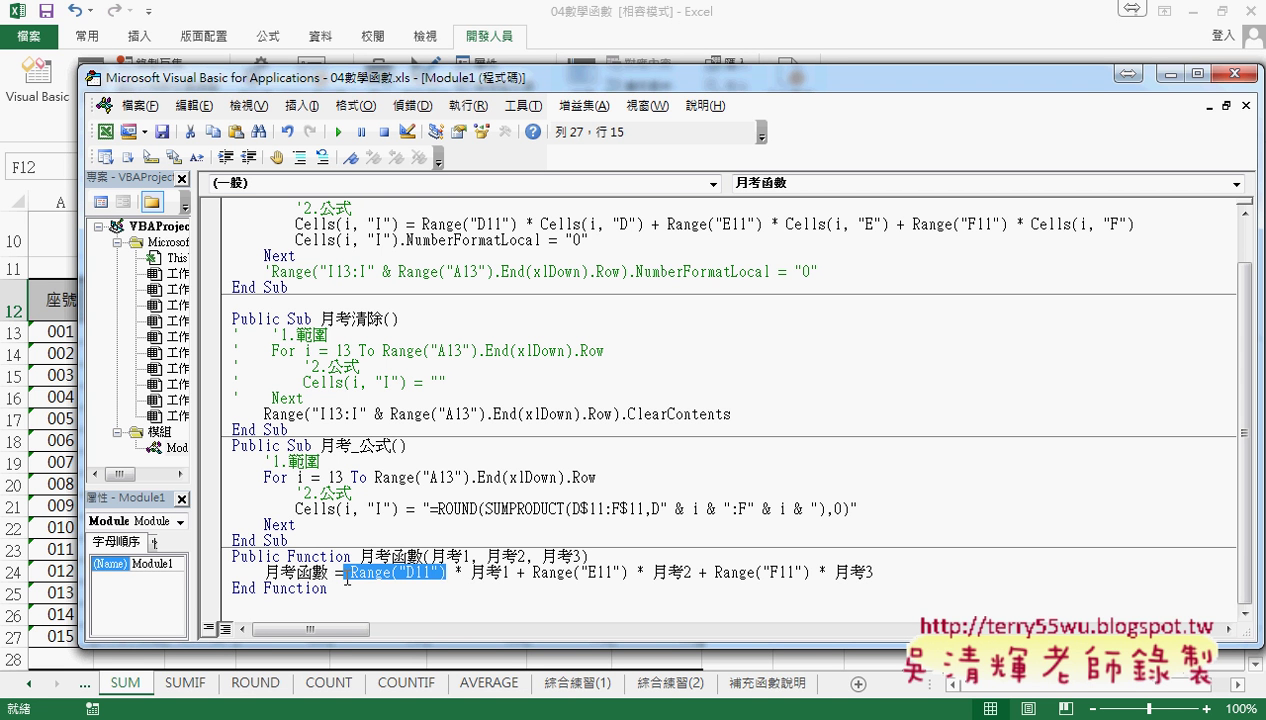
left_click(880, 570)
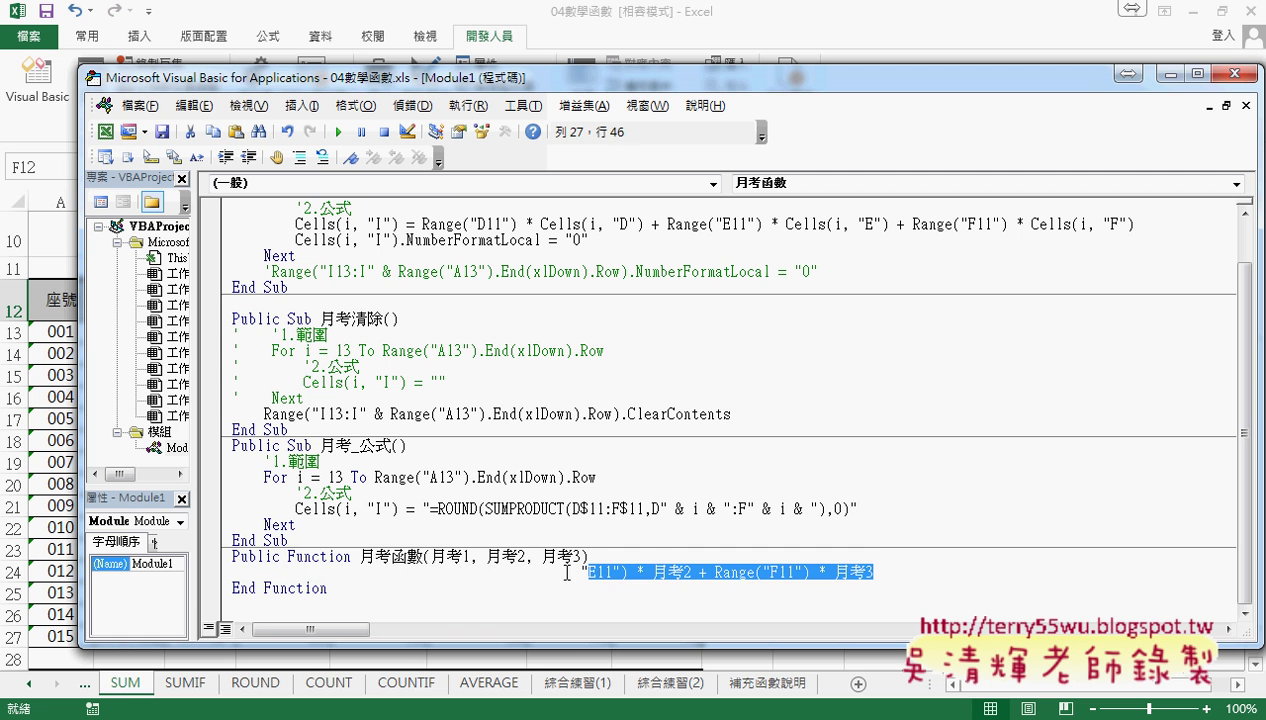
left_click_drag(881, 567, 266, 575)
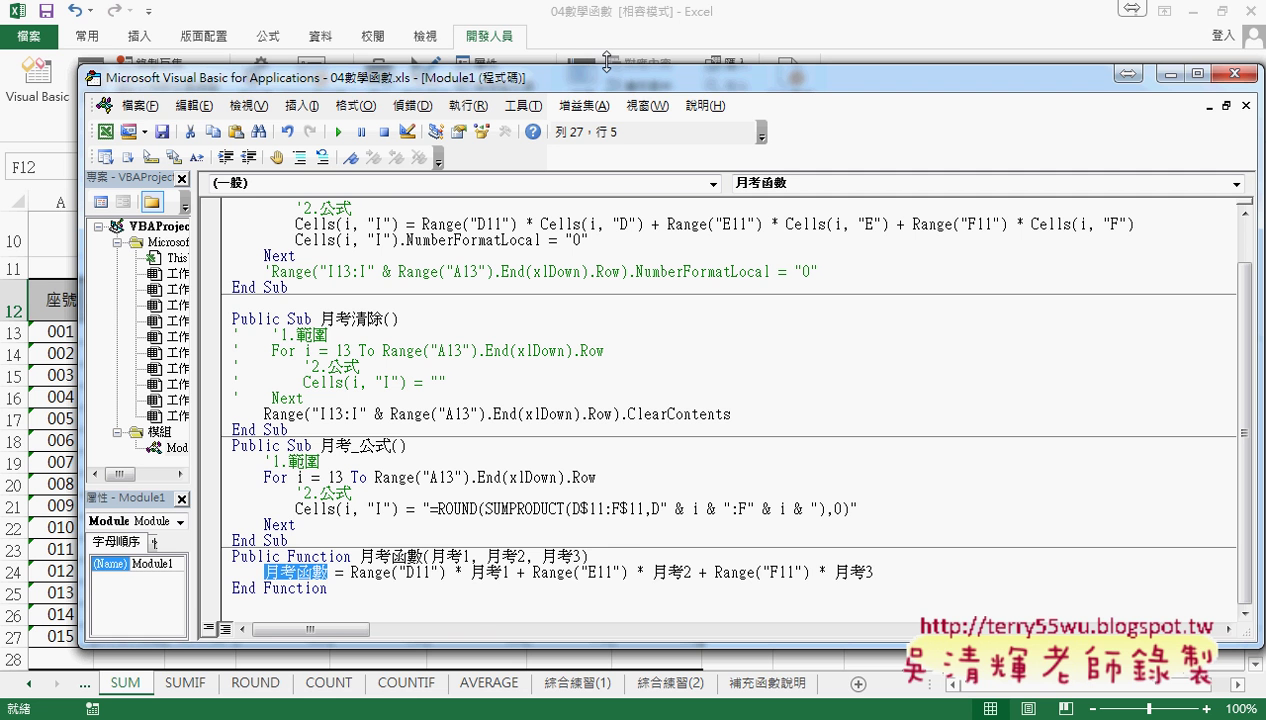
left_click_drag(878, 573, 353, 578)
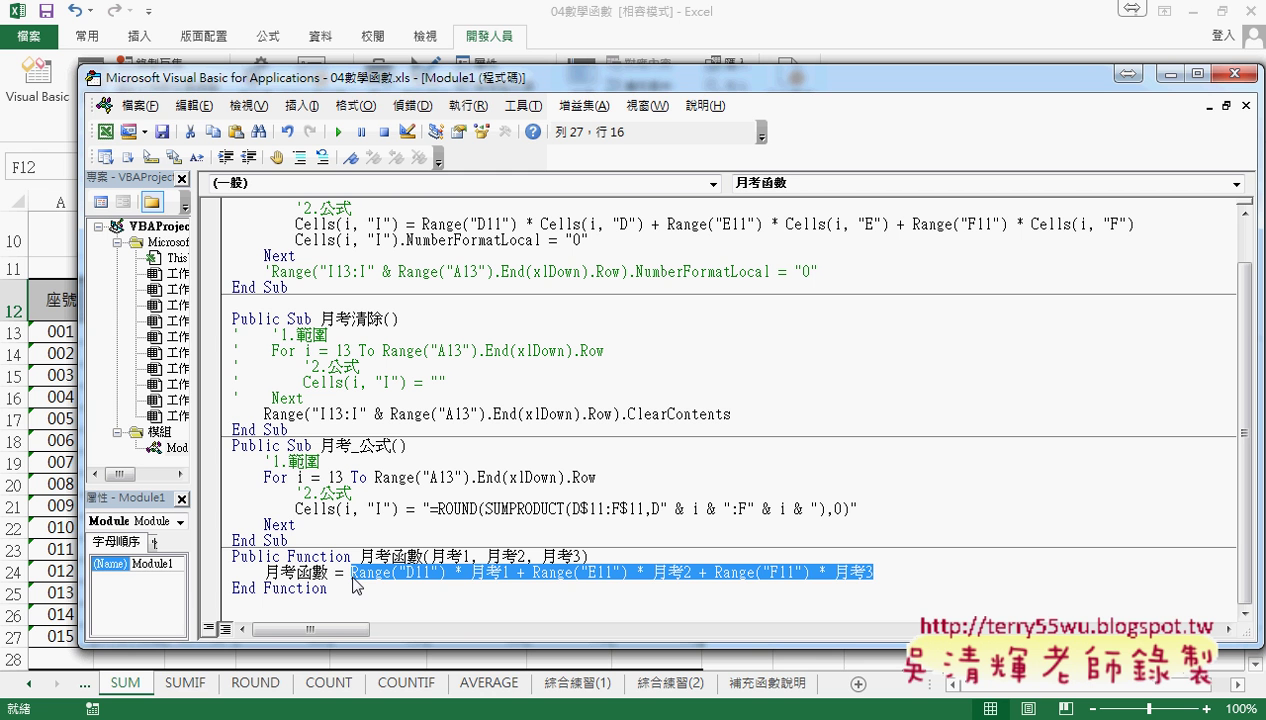
Step: Select I13 on the grade sheet and insert 月考函數, leaving 月考1–3 blank
left_click(700, 20)
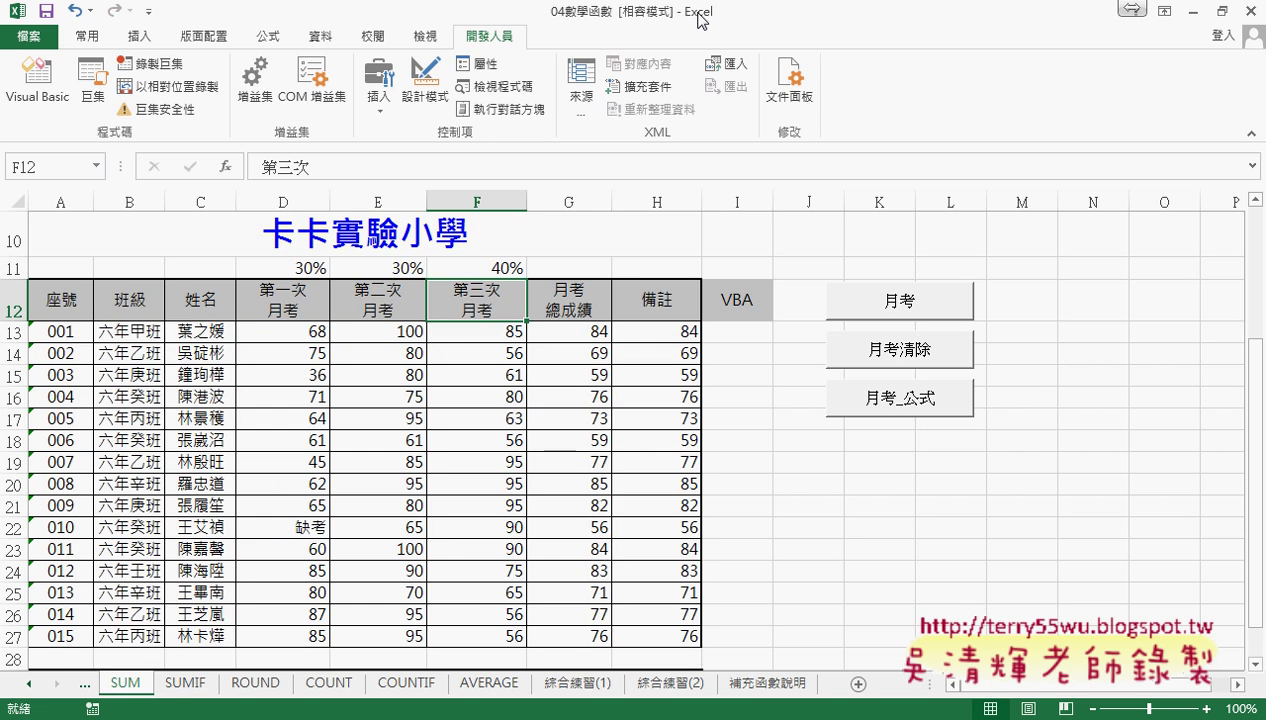
left_click(756, 336)
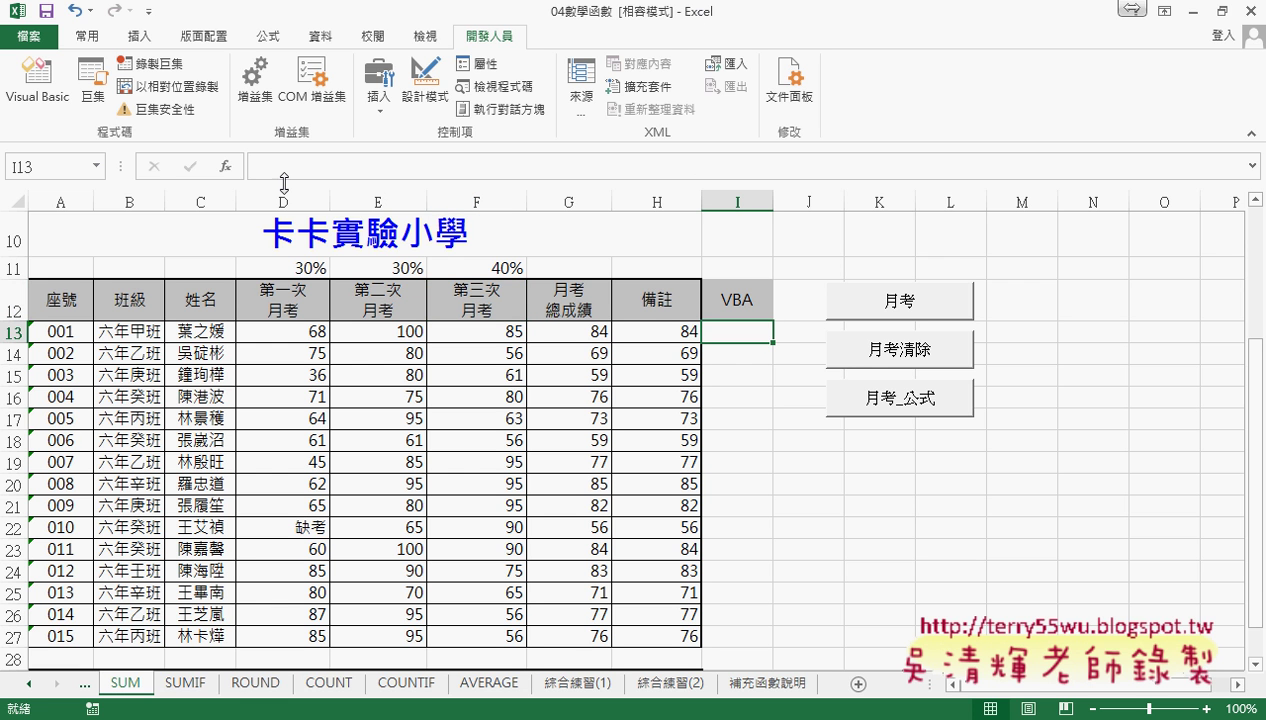
left_click(224, 166)
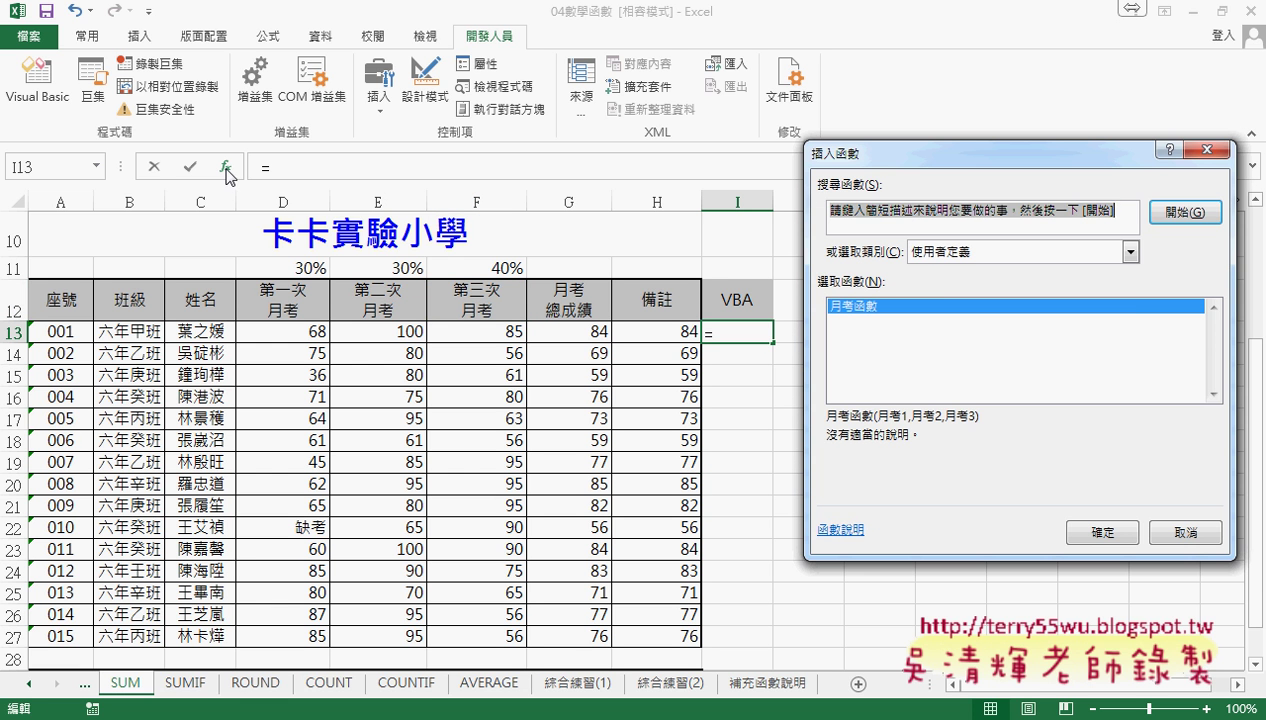
left_click(945, 256)
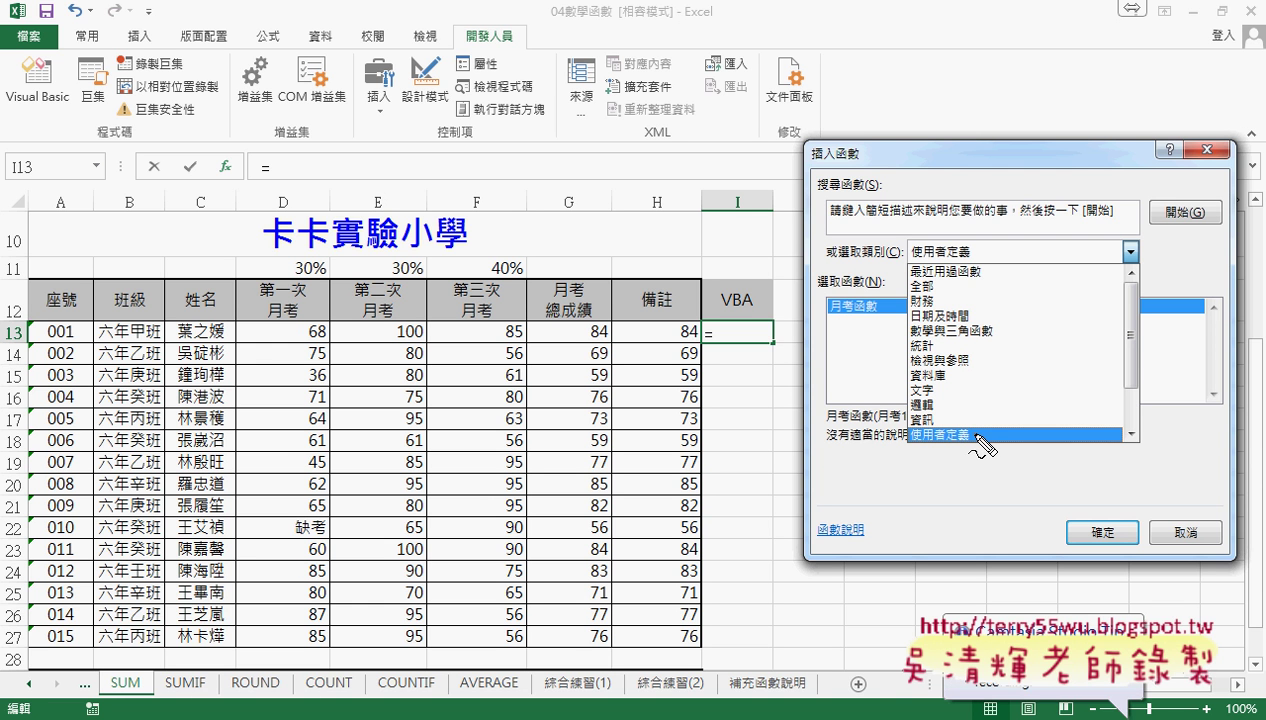
mouse_move(962, 455)
left_mouse_down()
mouse_move(922, 460)
mouse_move(975, 452)
left_mouse_up()
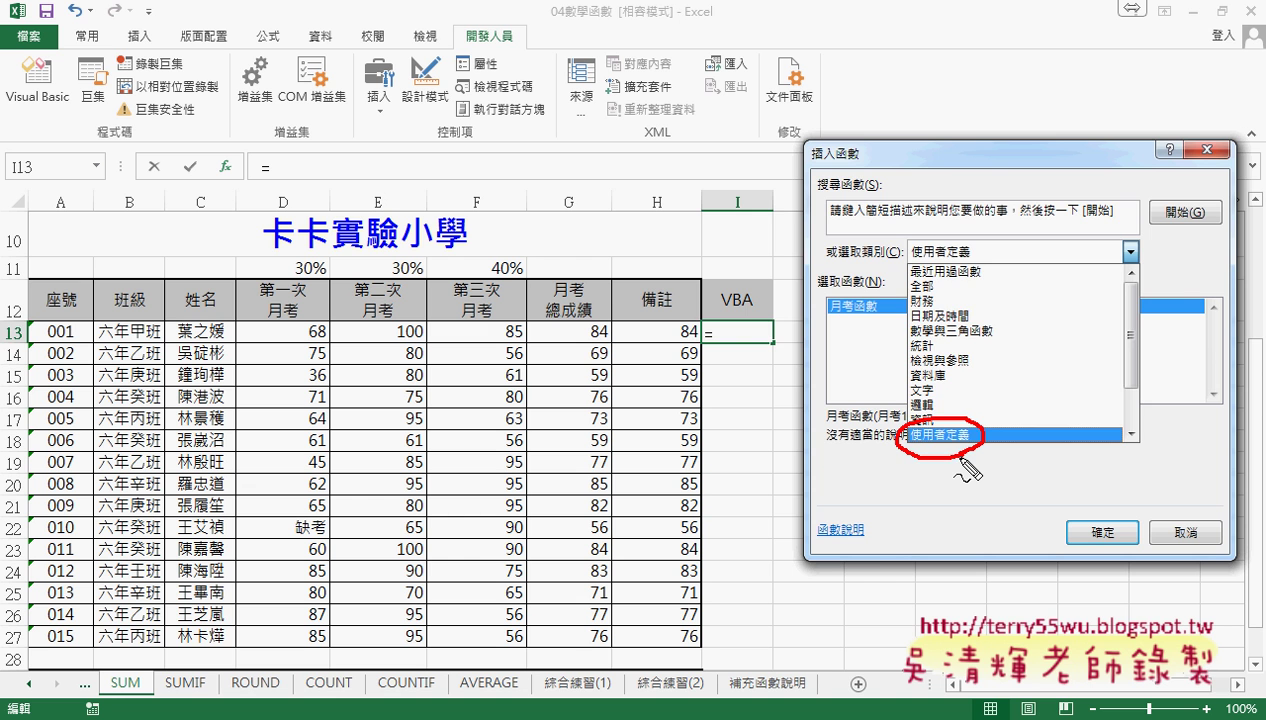
key("Escape")
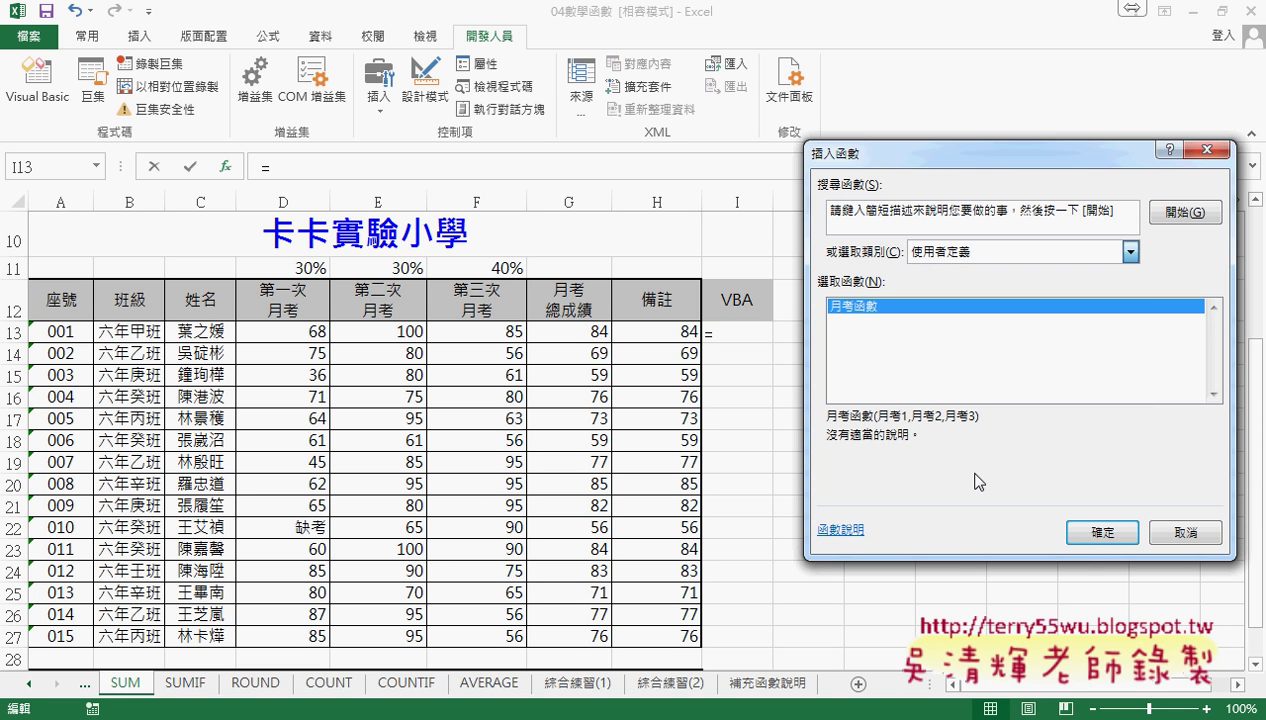
left_click(1110, 530)
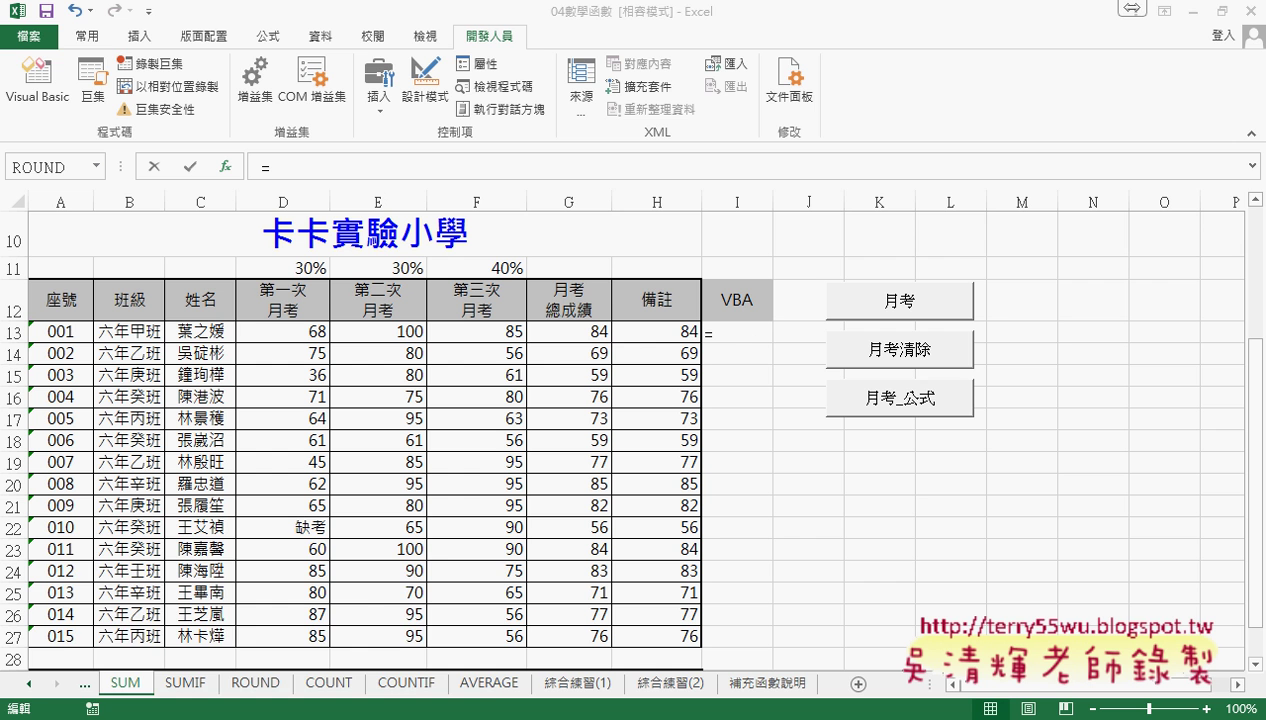
mouse_move(359, 681)
left_click(229, 565)
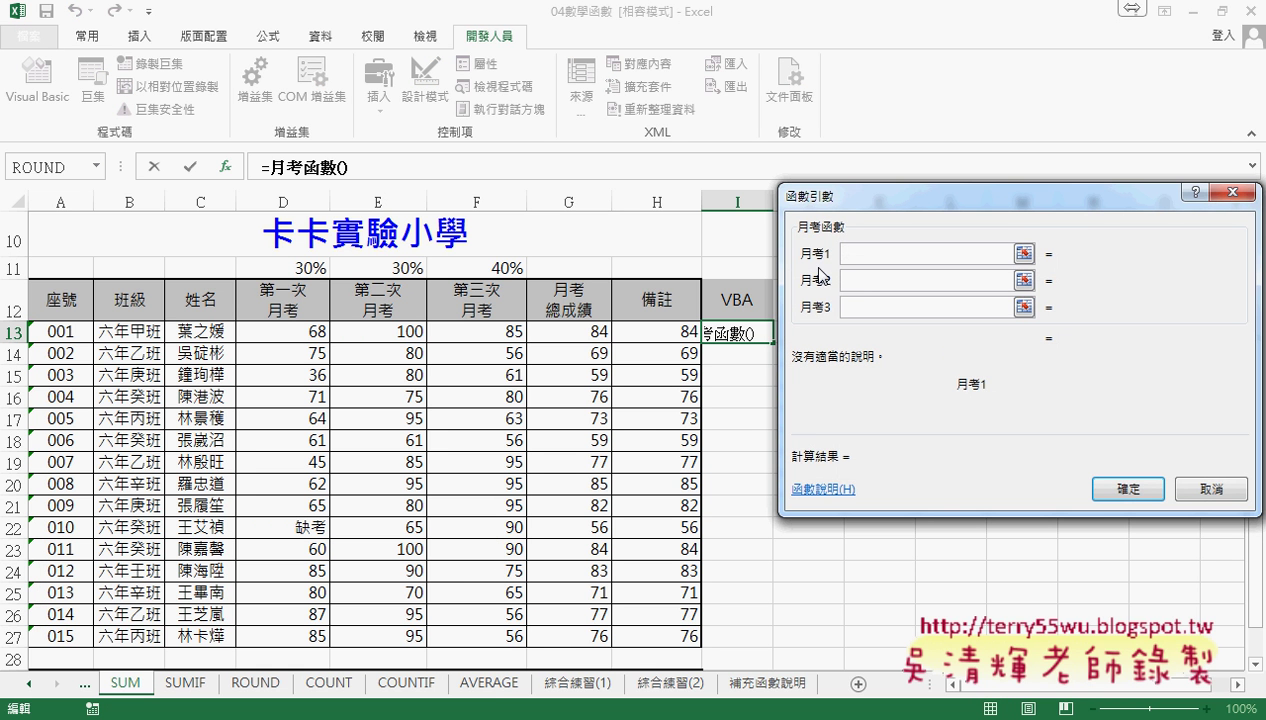
Step: Enter D13, E13 and F13 as 月考1–3 for I13's 月考函數 and confirm
left_click(308, 333)
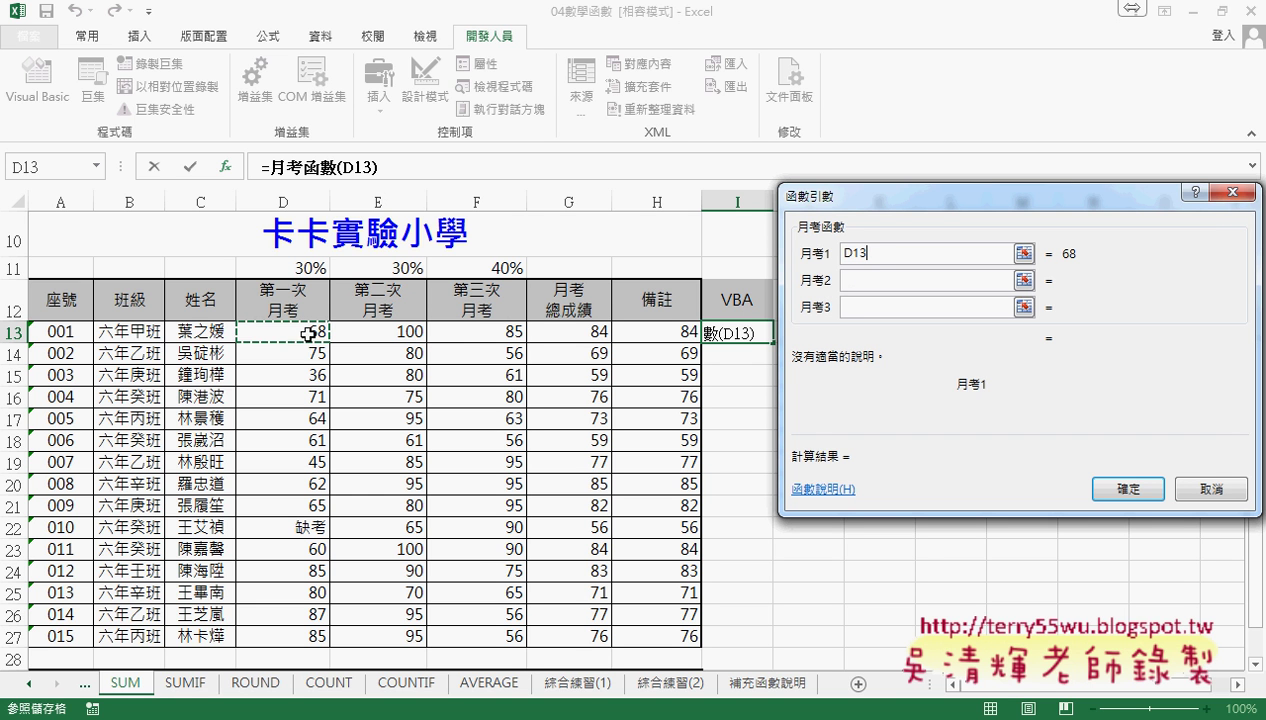
key("Tab")
left_click(405, 330)
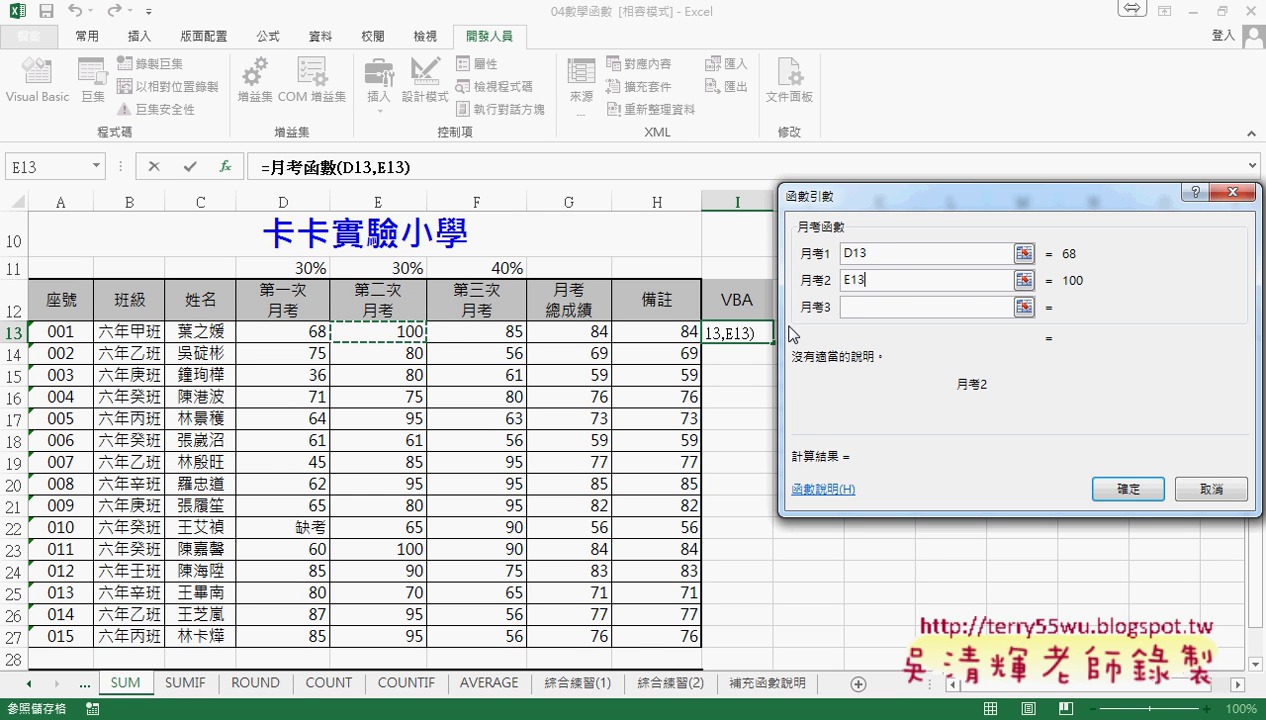
key("Tab")
left_click(458, 330)
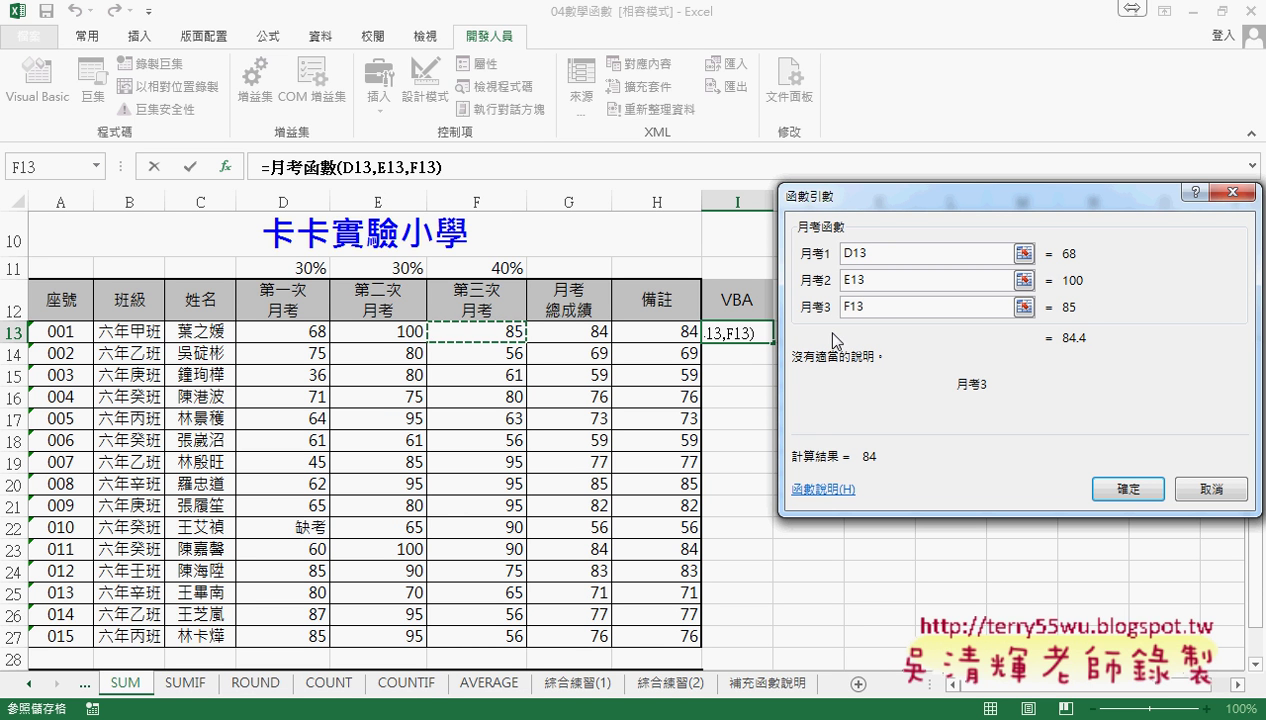
left_click(1126, 489)
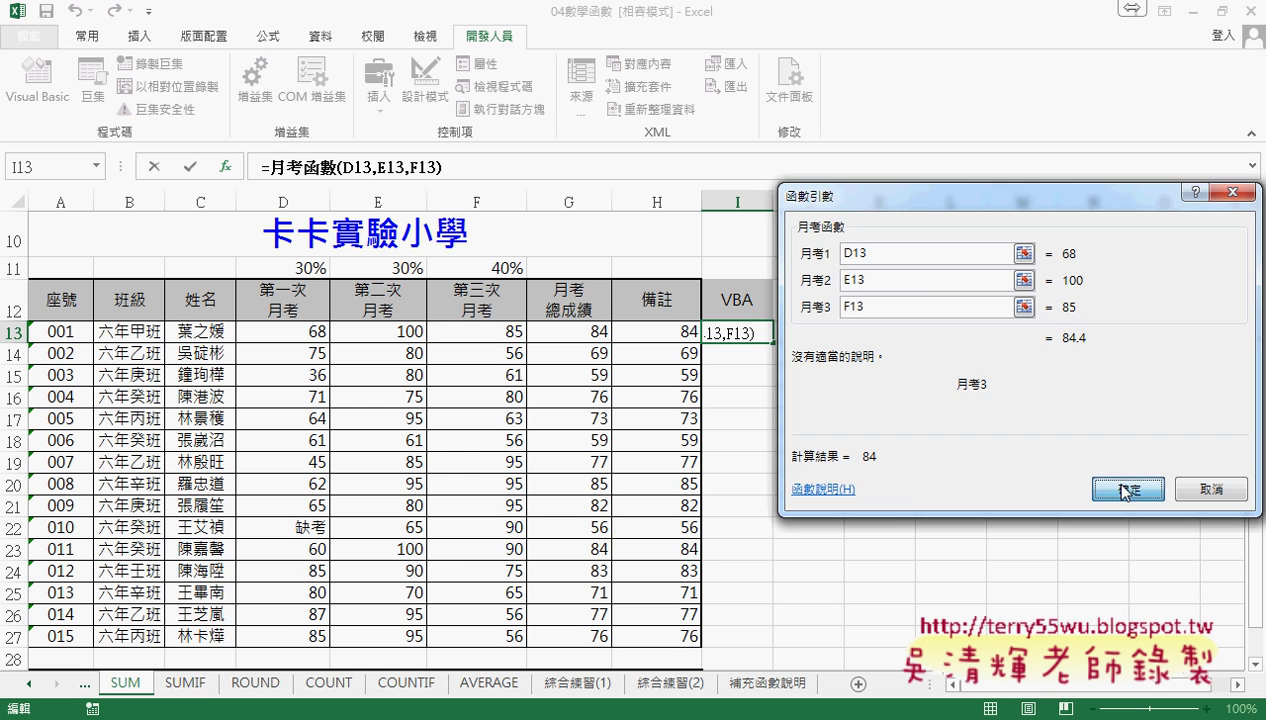
Step: Fill I13's formula down to I27, check I14 and I15, and bring up the VBA editor
left_click_drag(773, 342, 773, 648)
left_click(761, 360)
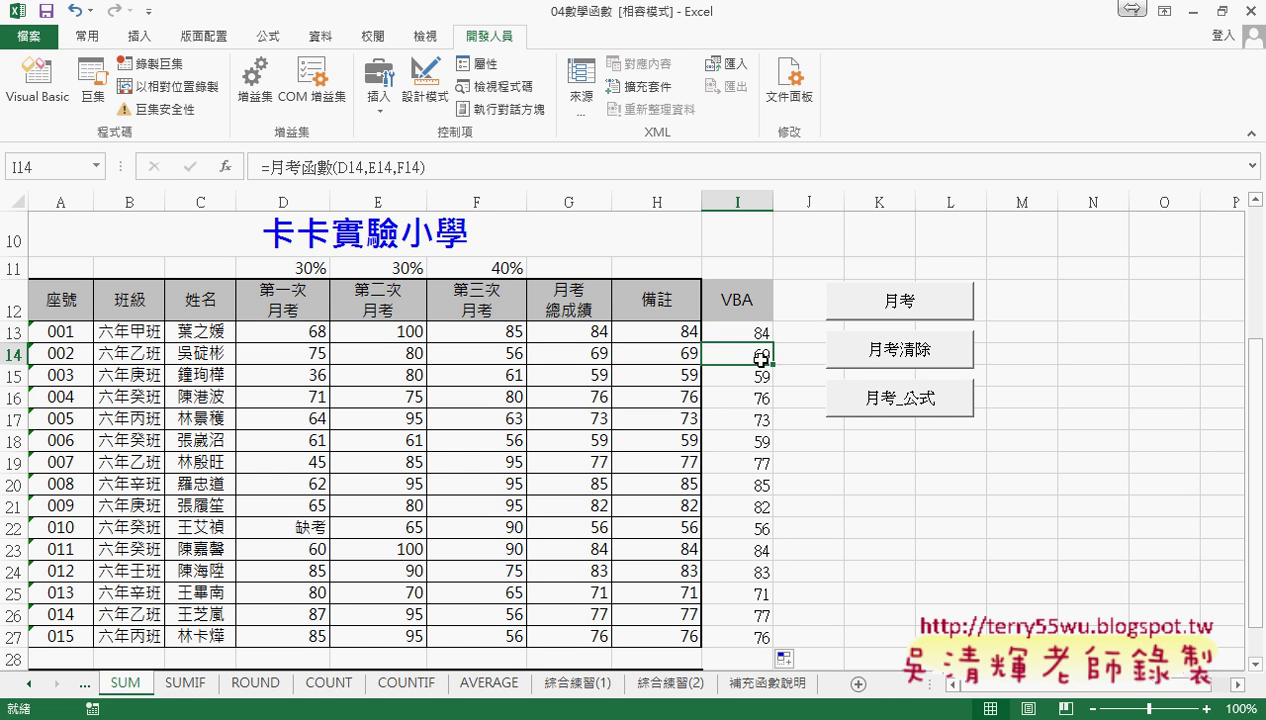
left_click(757, 377)
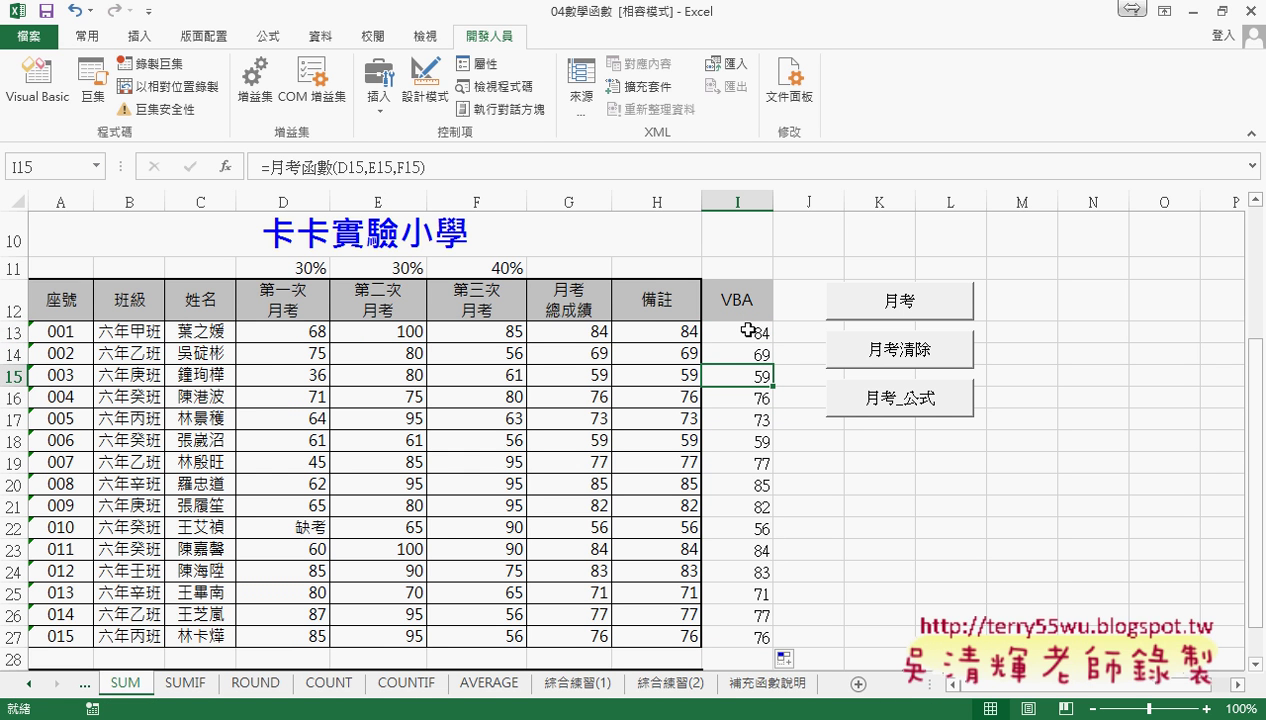
left_click(760, 333)
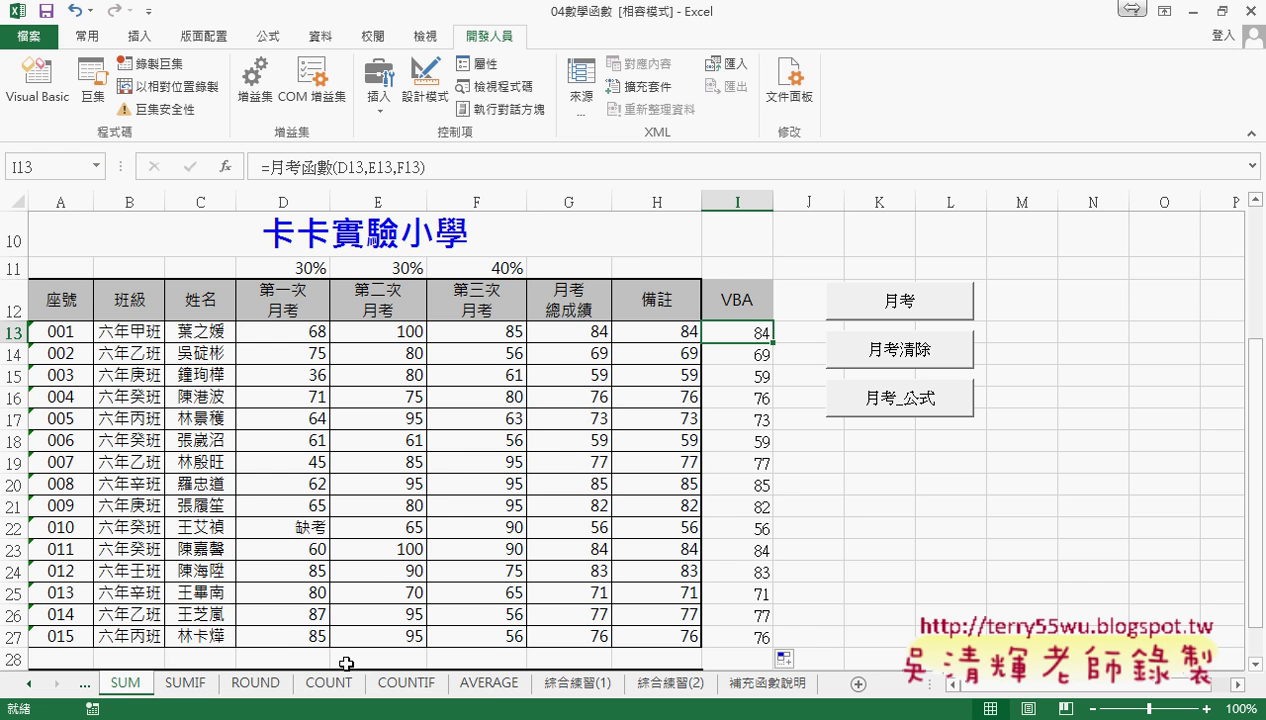
mouse_move(410, 715)
left_click(376, 660)
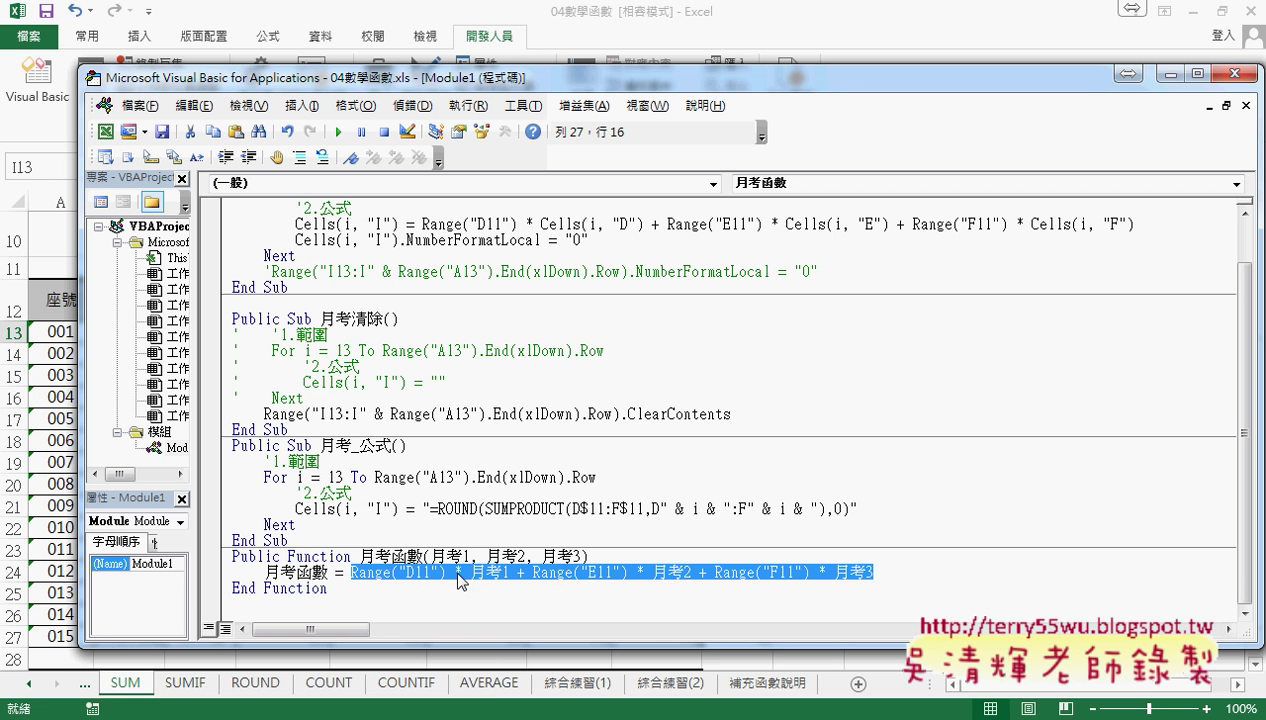
Step: Paste a copy of the whole 月考函數 function below the original in Module1
key("Left")
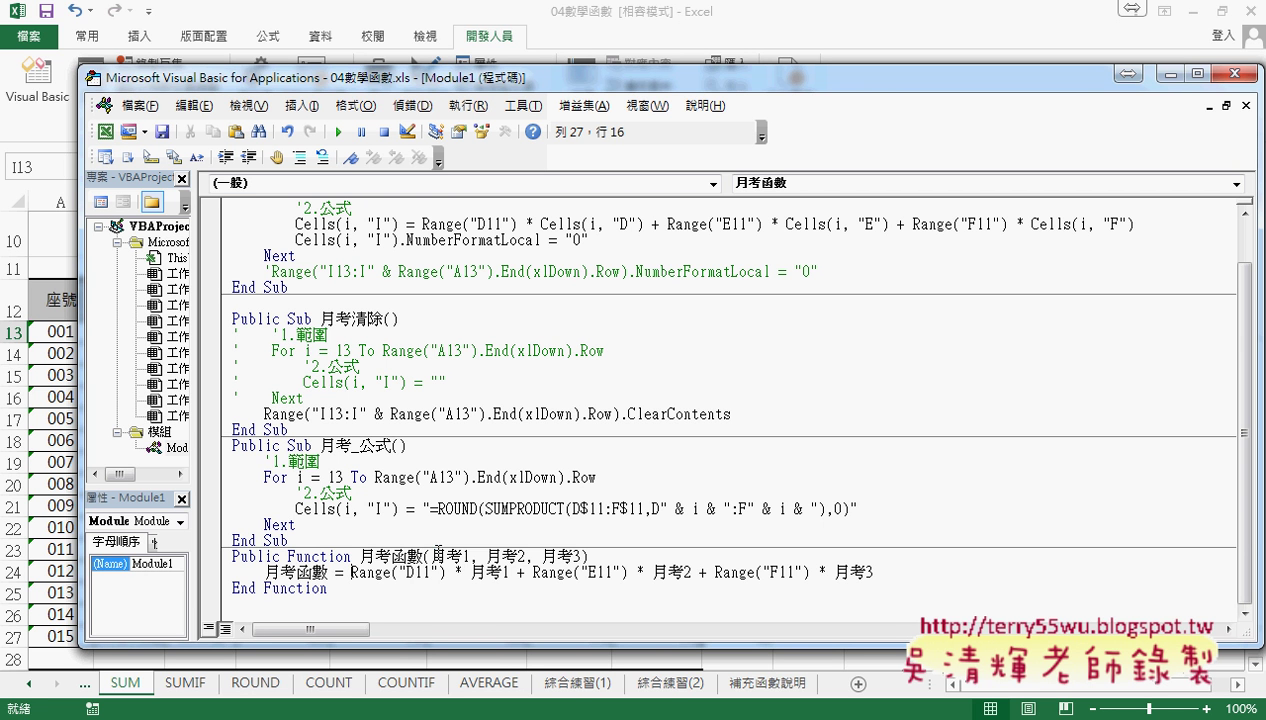
left_click_drag(433, 556, 581, 556)
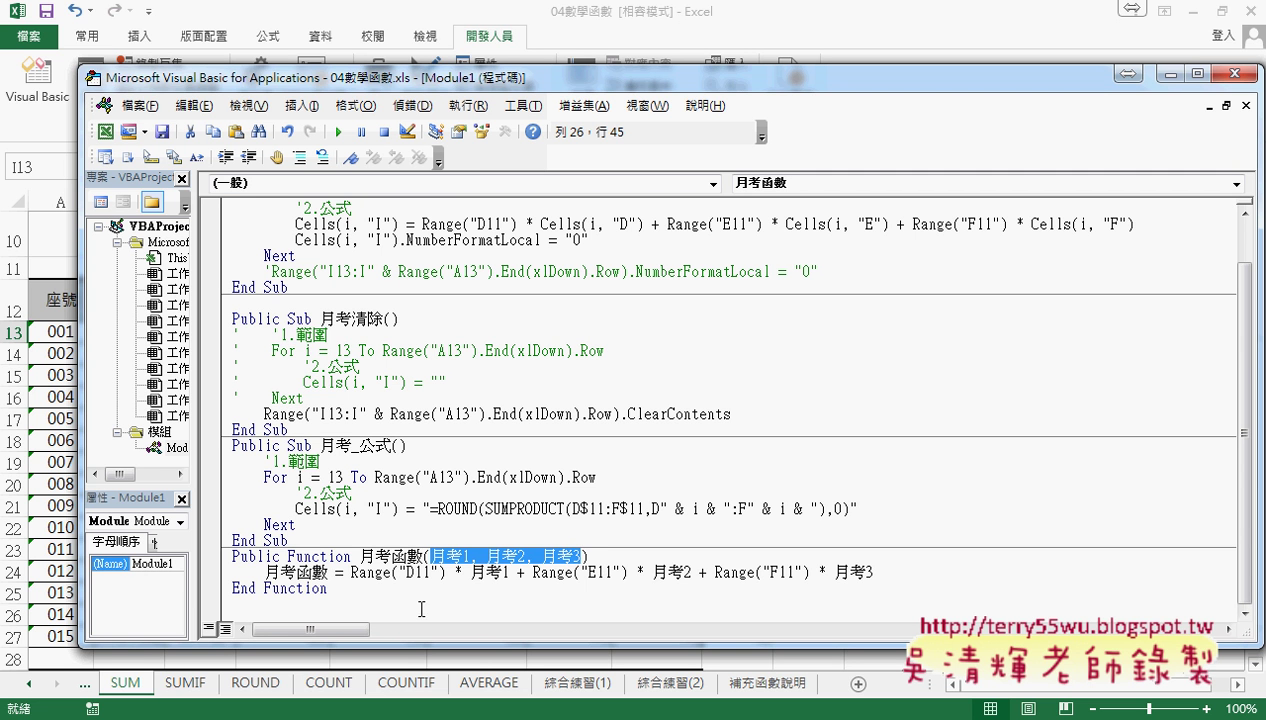
left_click_drag(327, 589, 232, 553)
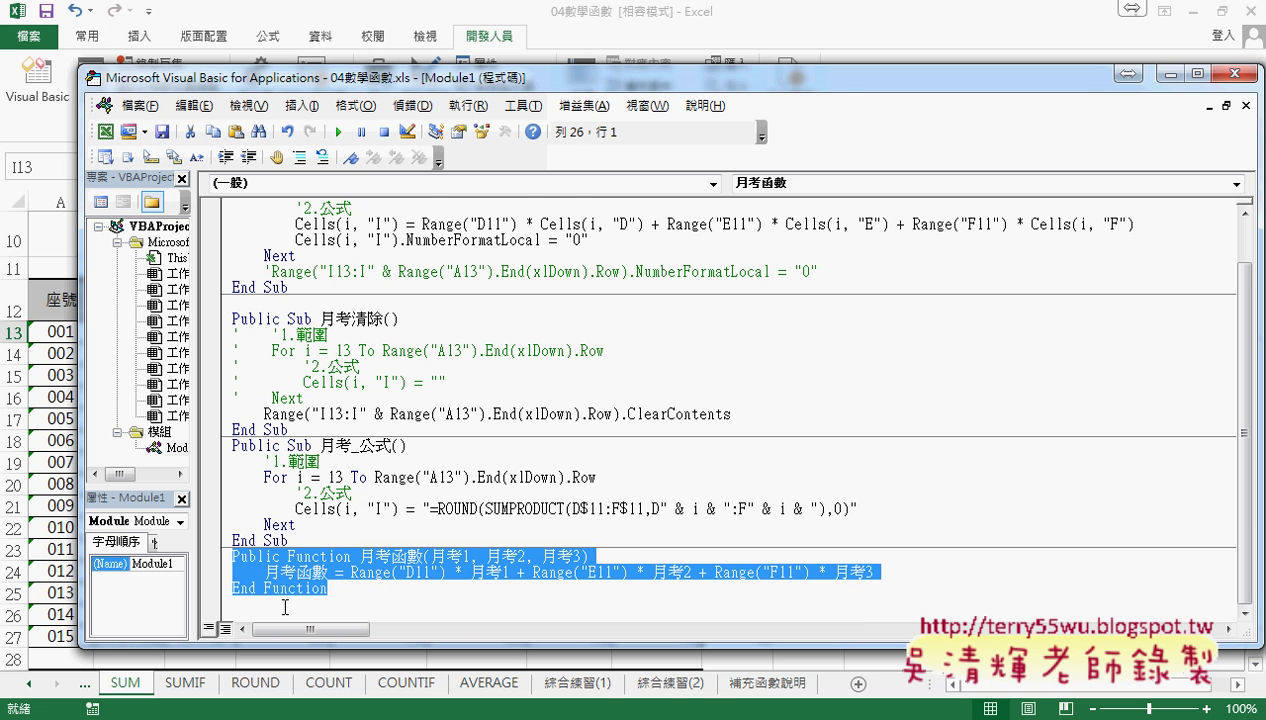
left_click(342, 603)
type("Public Function 月考函數(月考1, 月考2, 月考3)     月考函數 = Range(\"D11\") * 月考1 + Range(\"E11\") * 月考2 + Range(\"F11\") * 月考3 End Function")
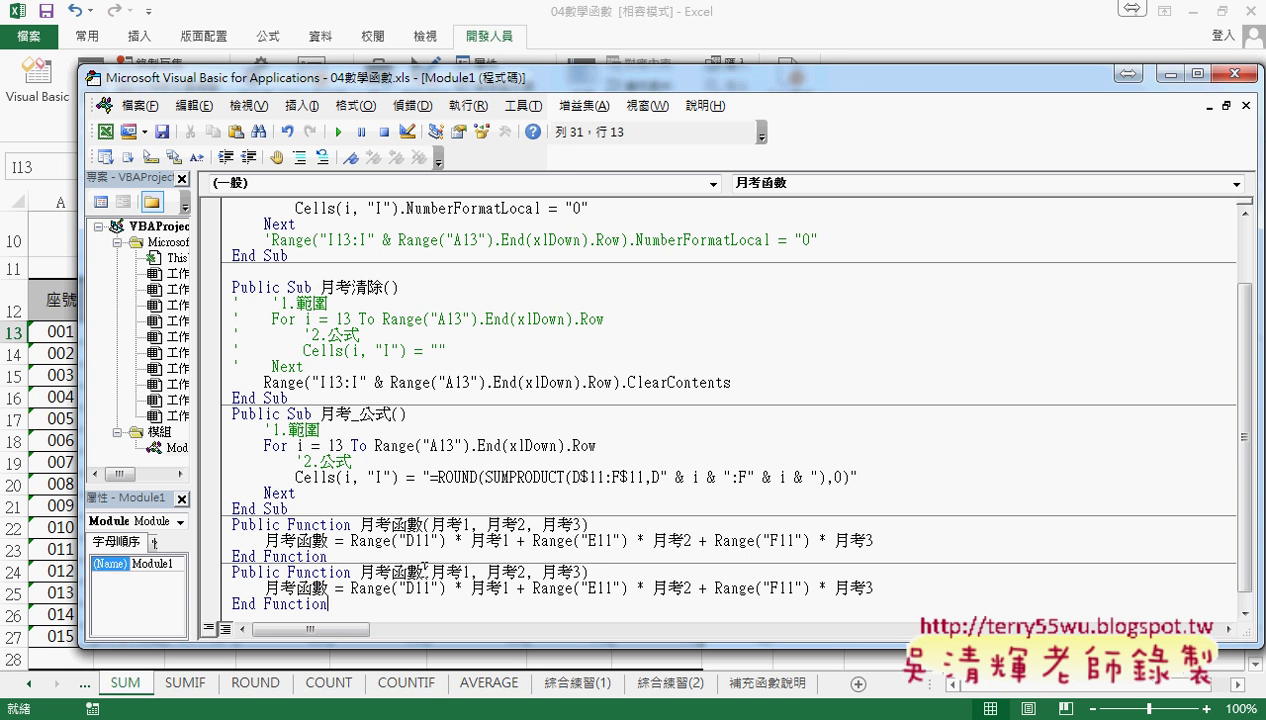
Step: Rename the copied function to 月考函數_範圍 in its declaration and body
left_click(474, 572)
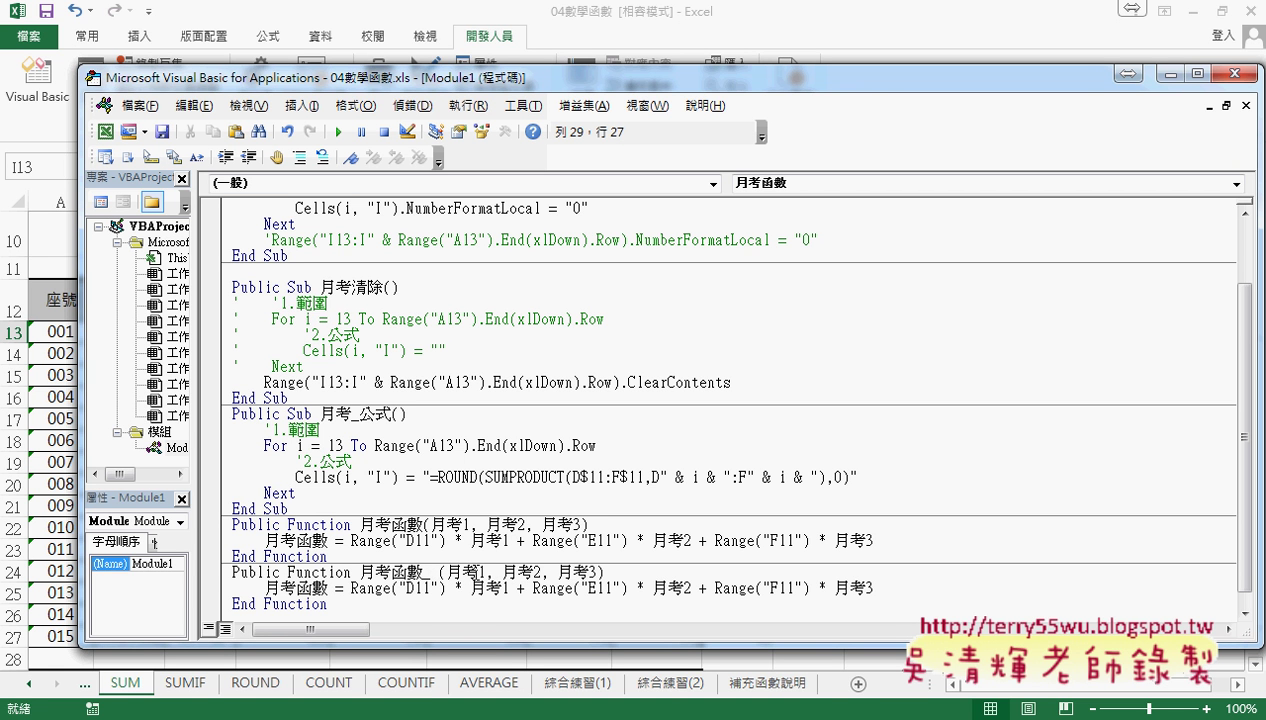
key("BackSpace")
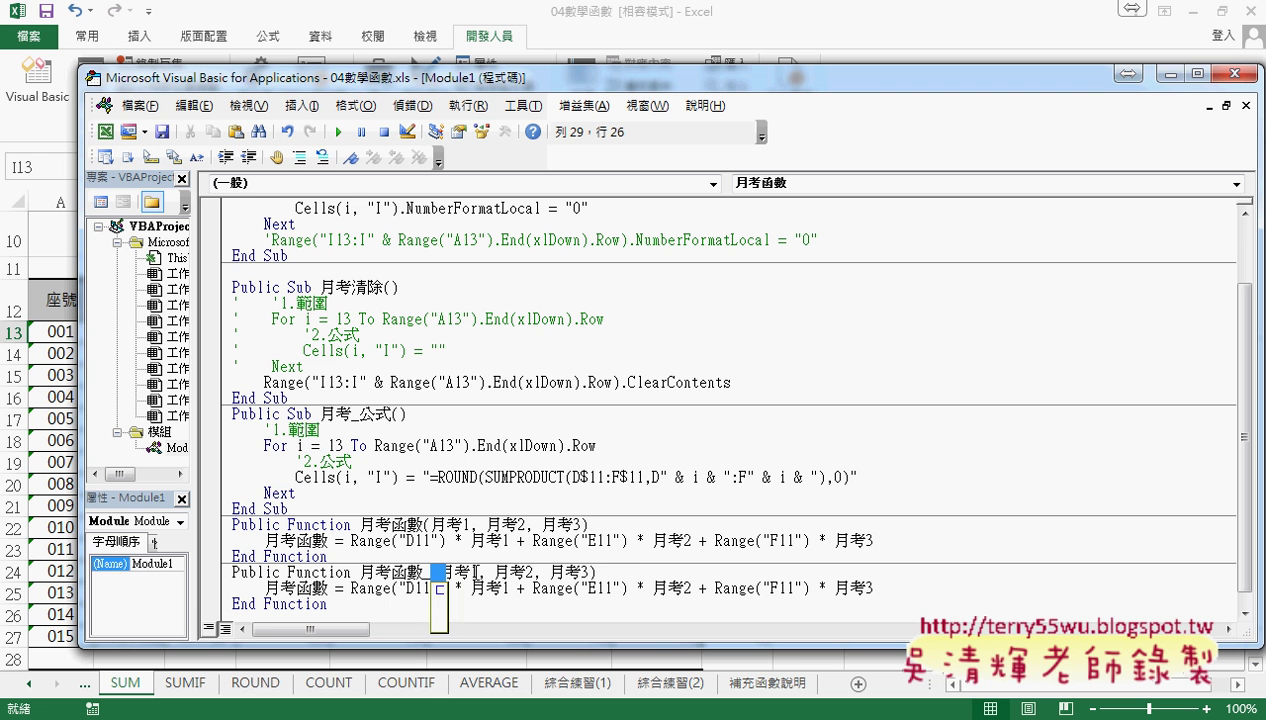
type("j")
type("範圍")
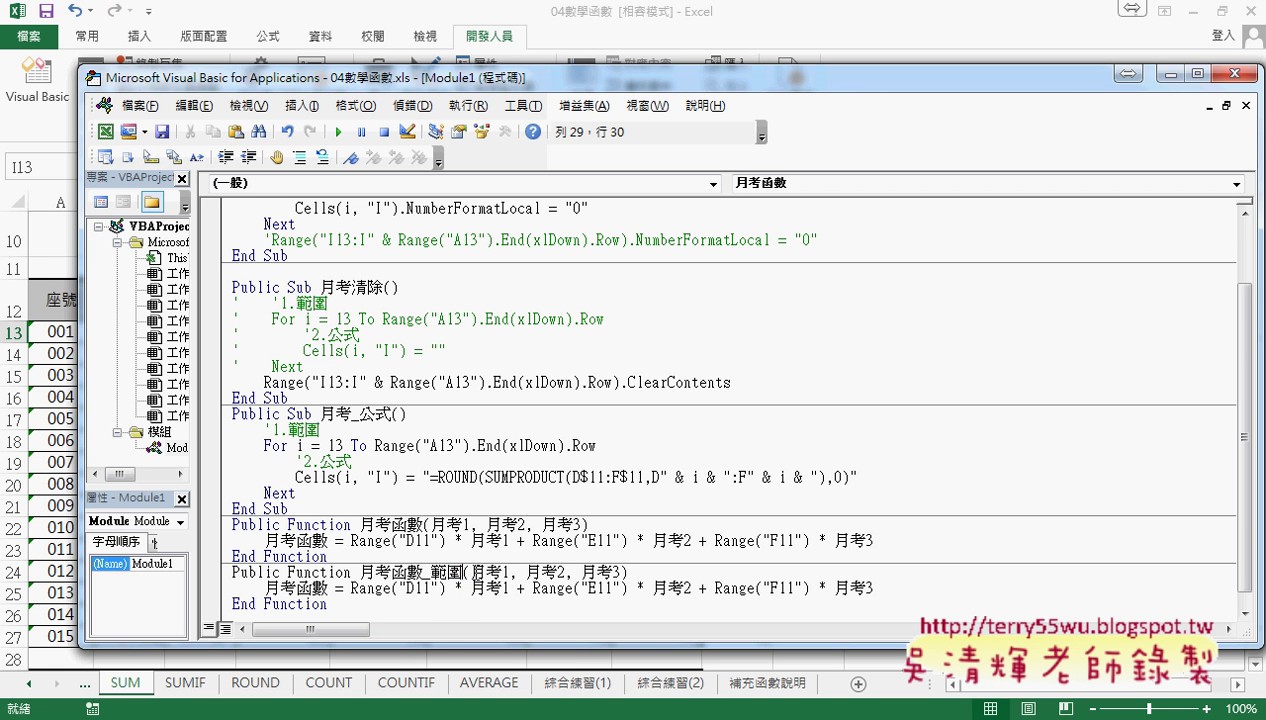
left_click_drag(462, 572, 423, 572)
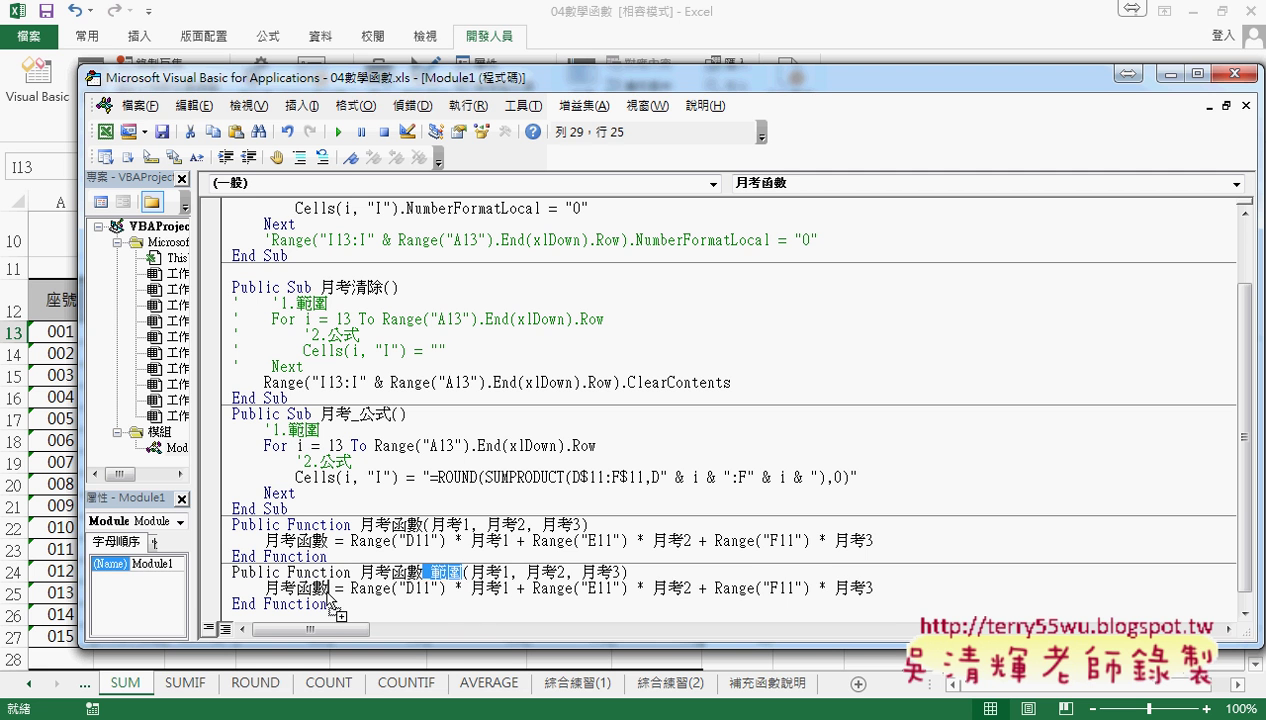
left_click_drag(330, 596, 328, 590)
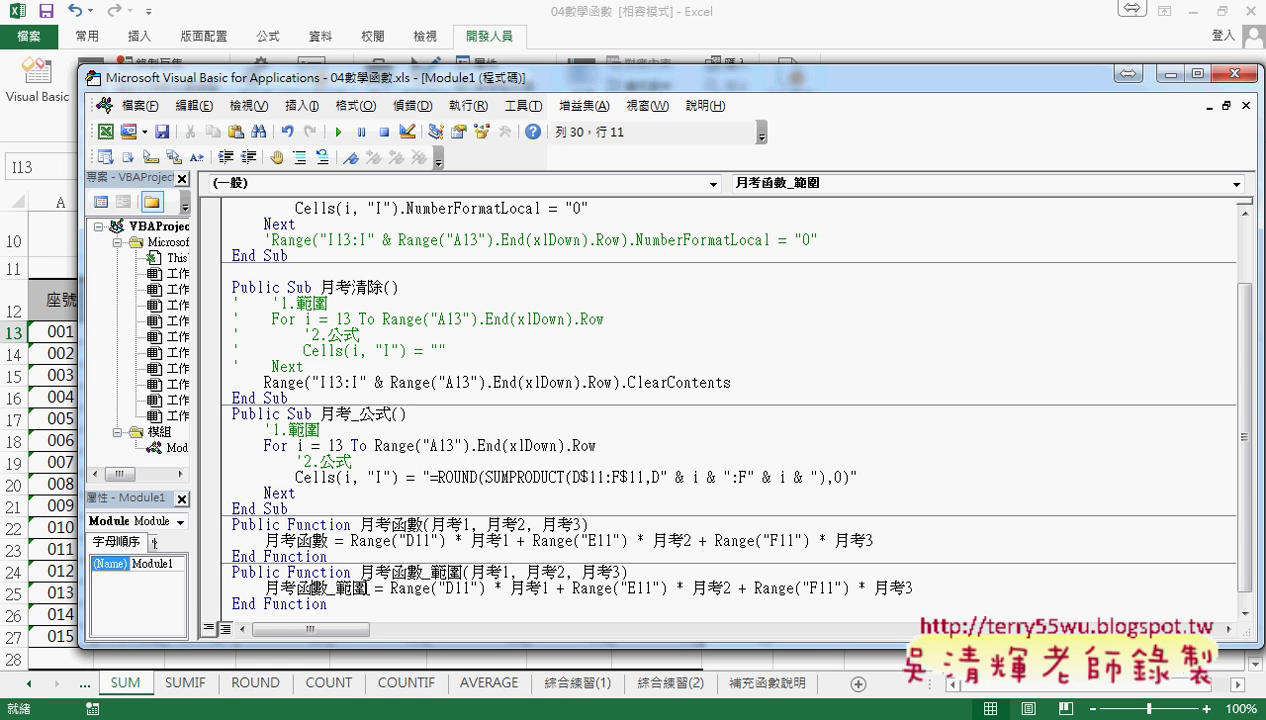
left_click(393, 572)
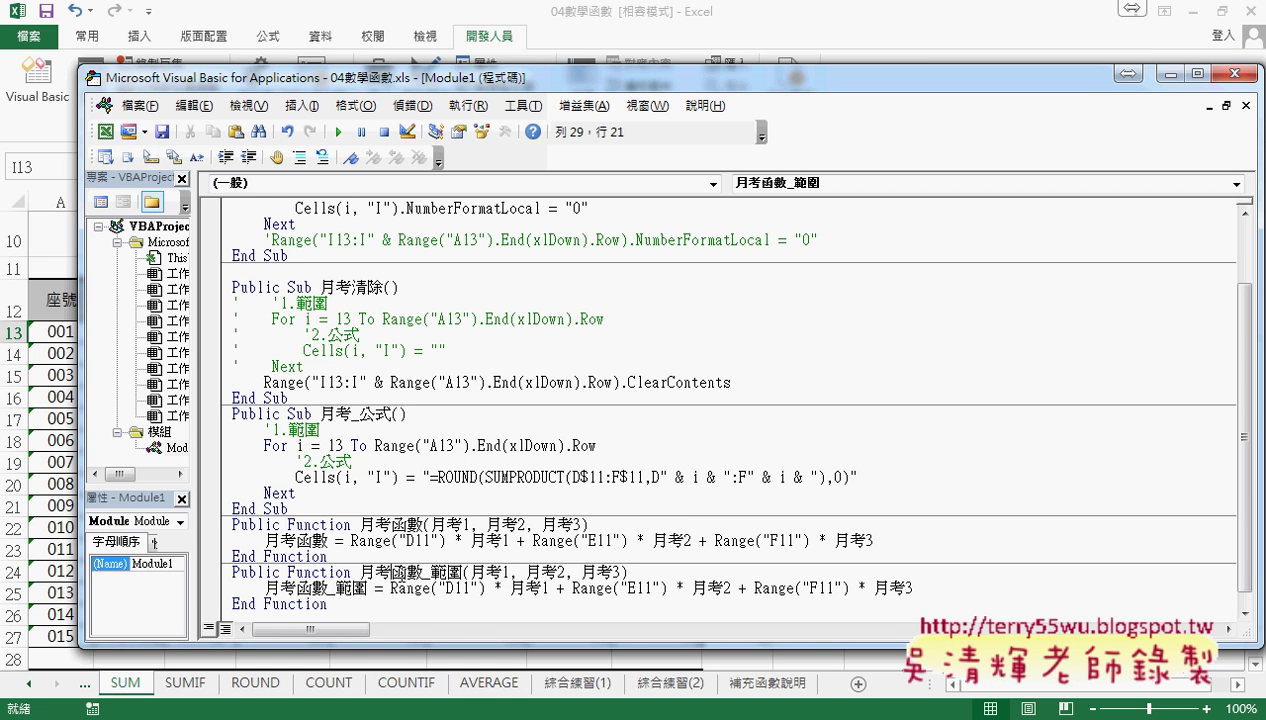
left_click(331, 588)
Step: Replace the three exam parameters with a single 月考範圍 and add a new line below
left_click_drag(504, 572, 622, 572)
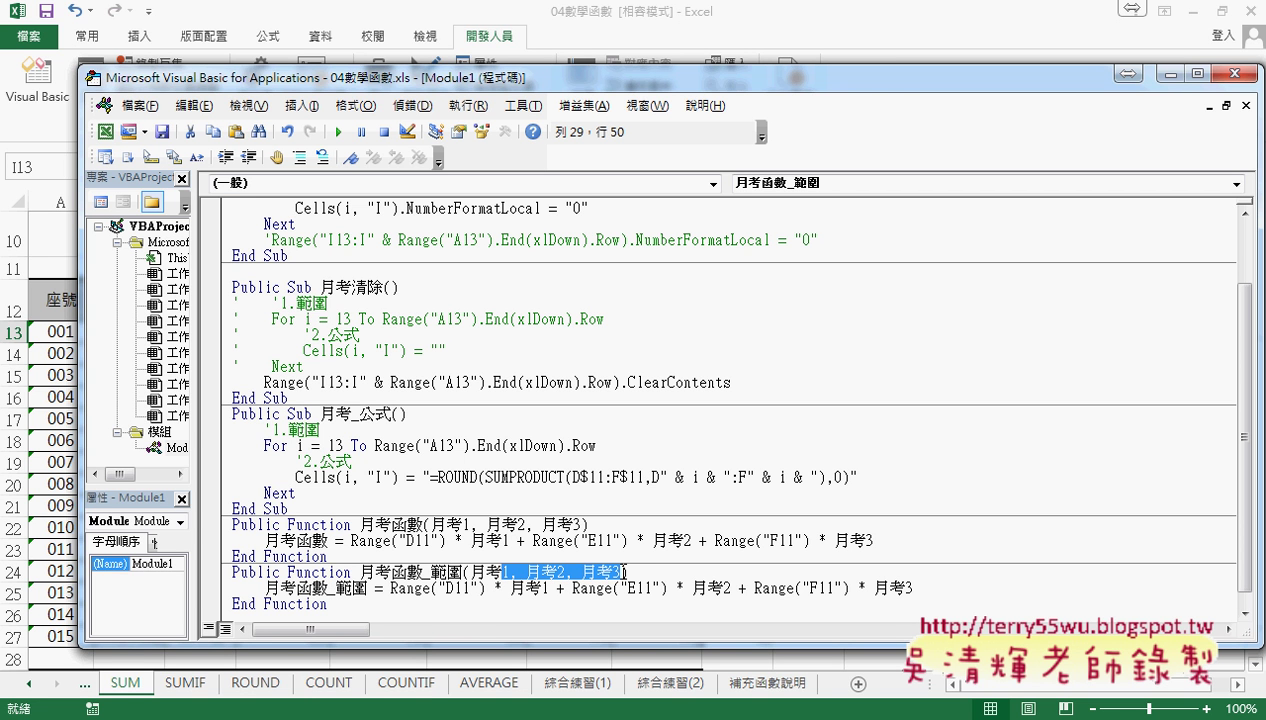
key("Delete")
type("範圍")
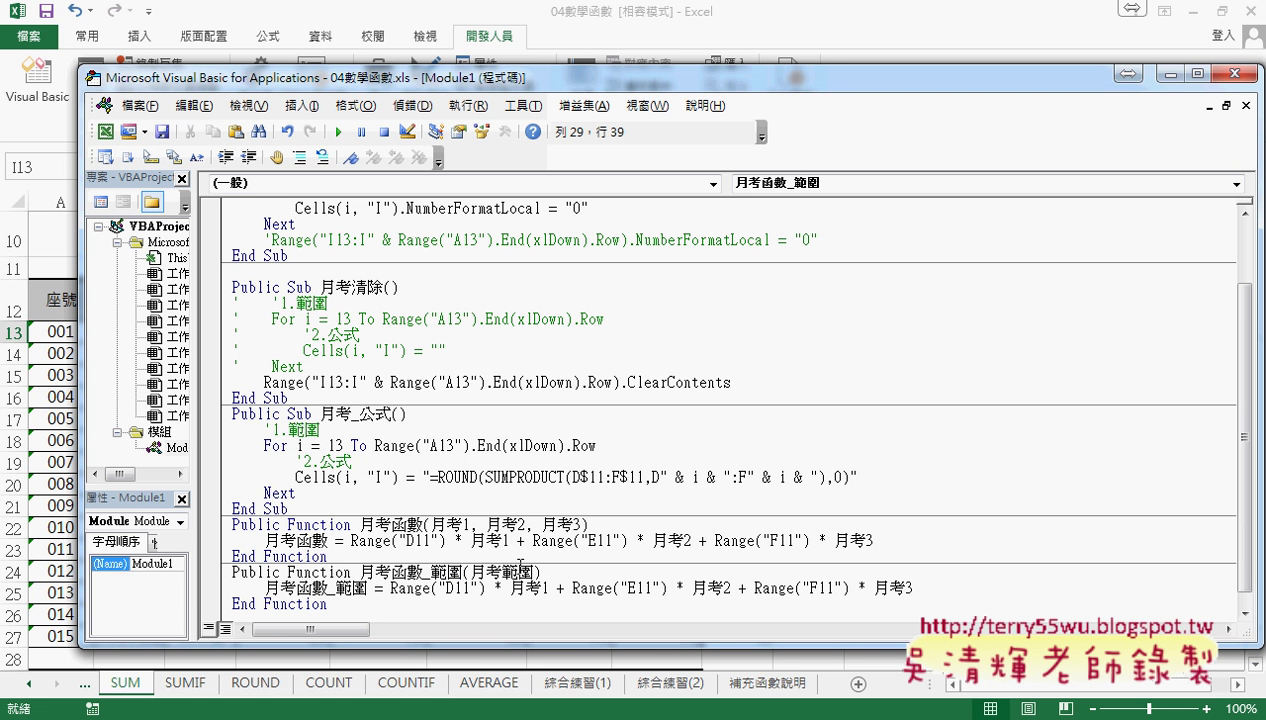
left_click_drag(537, 572, 471, 572)
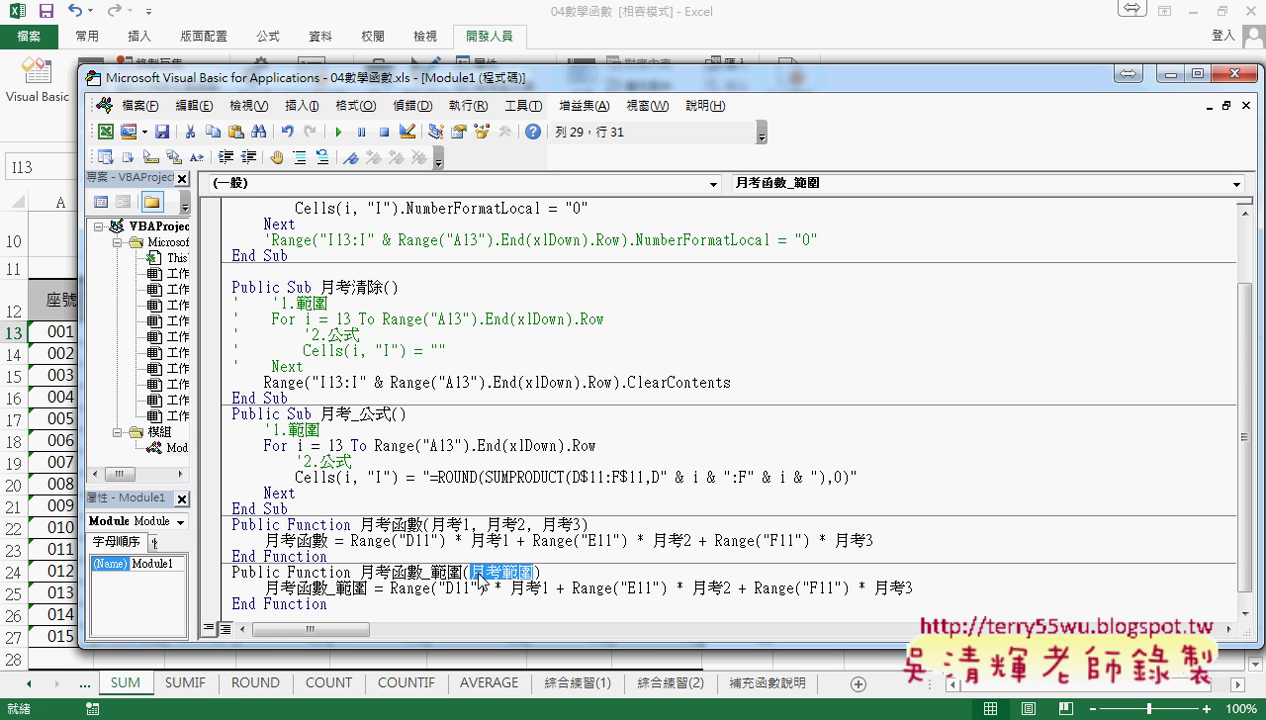
left_click(558, 573)
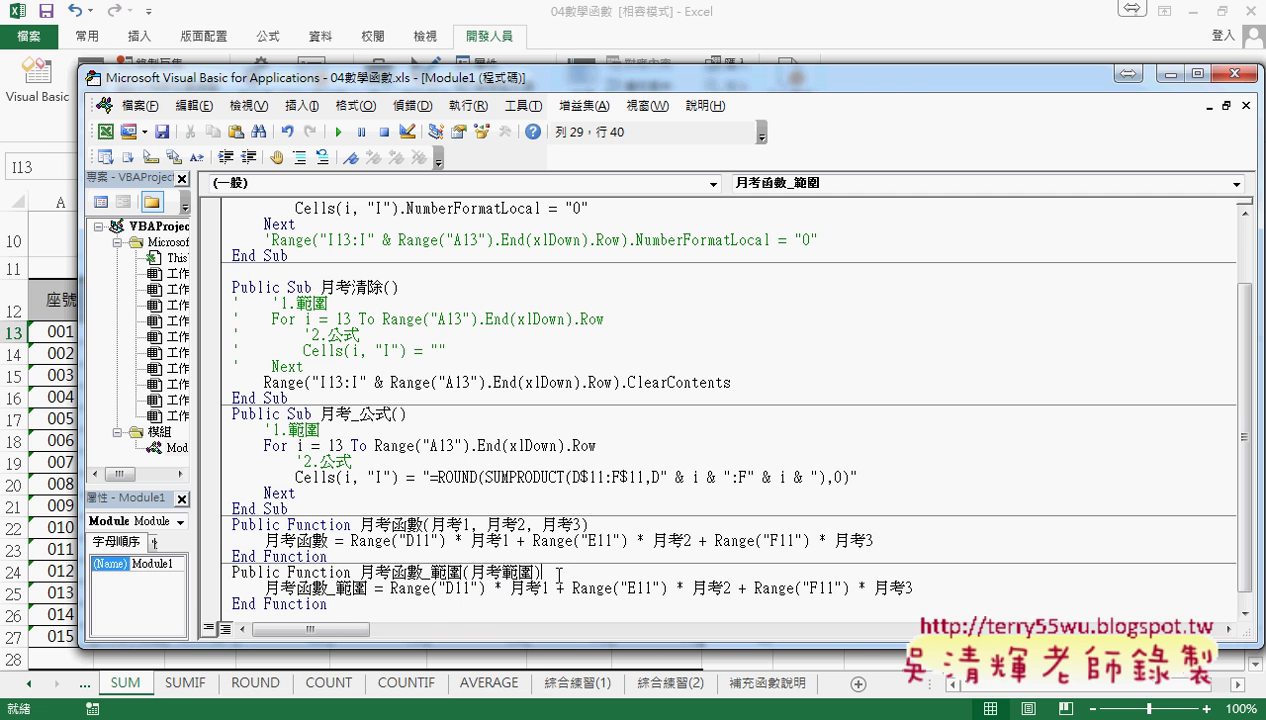
key("Return")
type("a")
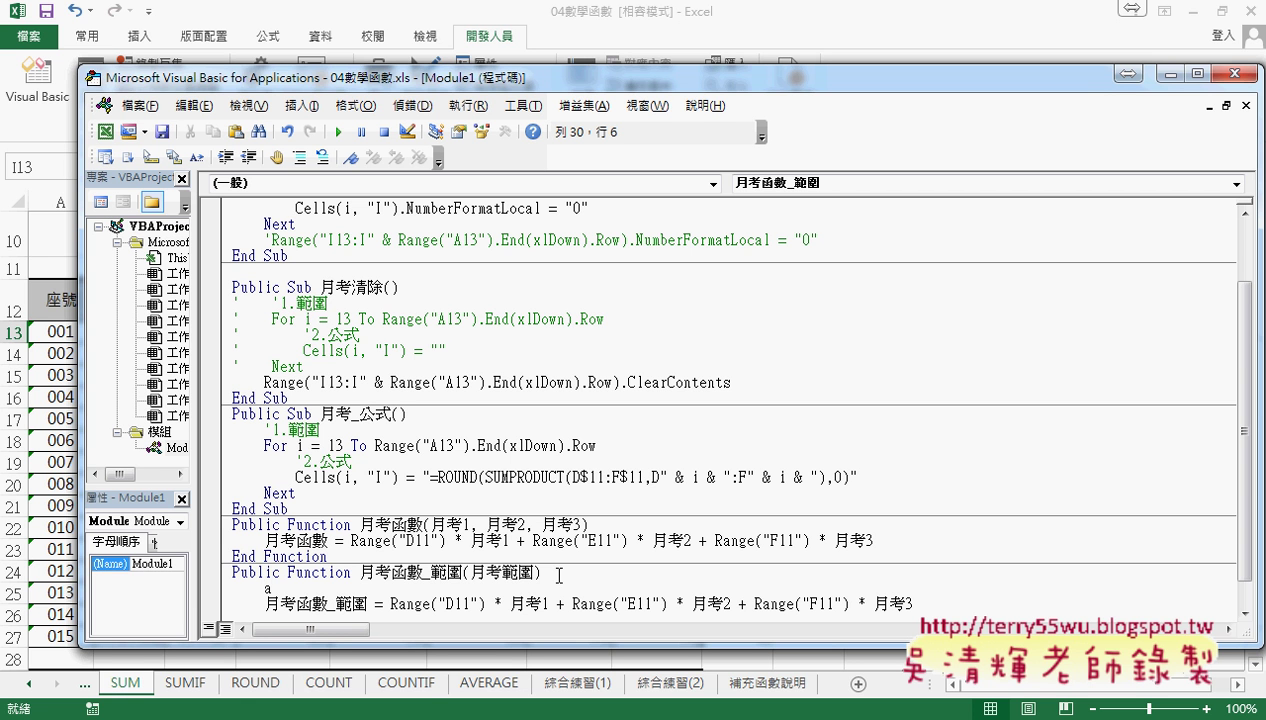
Step: Add the line a = 月考範圍 to the body of 月考函數_範圍
type("=")
left_click(527, 573)
key("Return")
left_click_drag(540, 573, 470, 573)
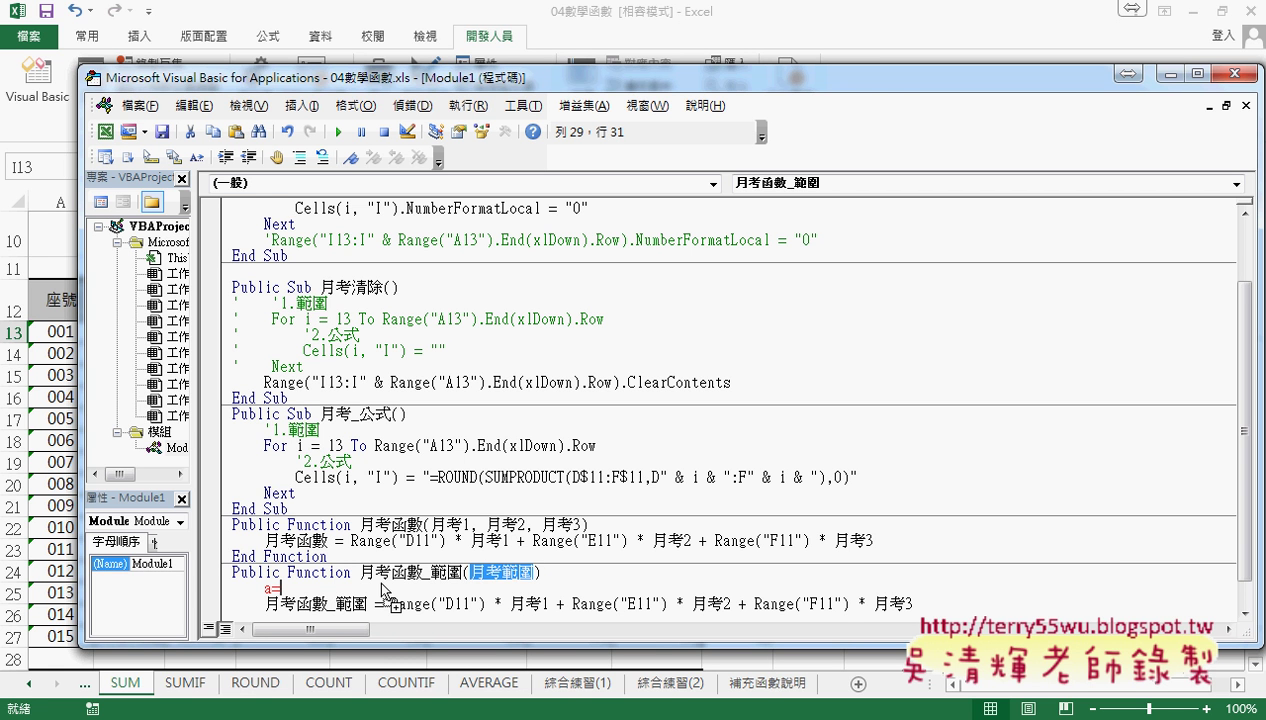
left_click_drag(383, 590, 281, 590)
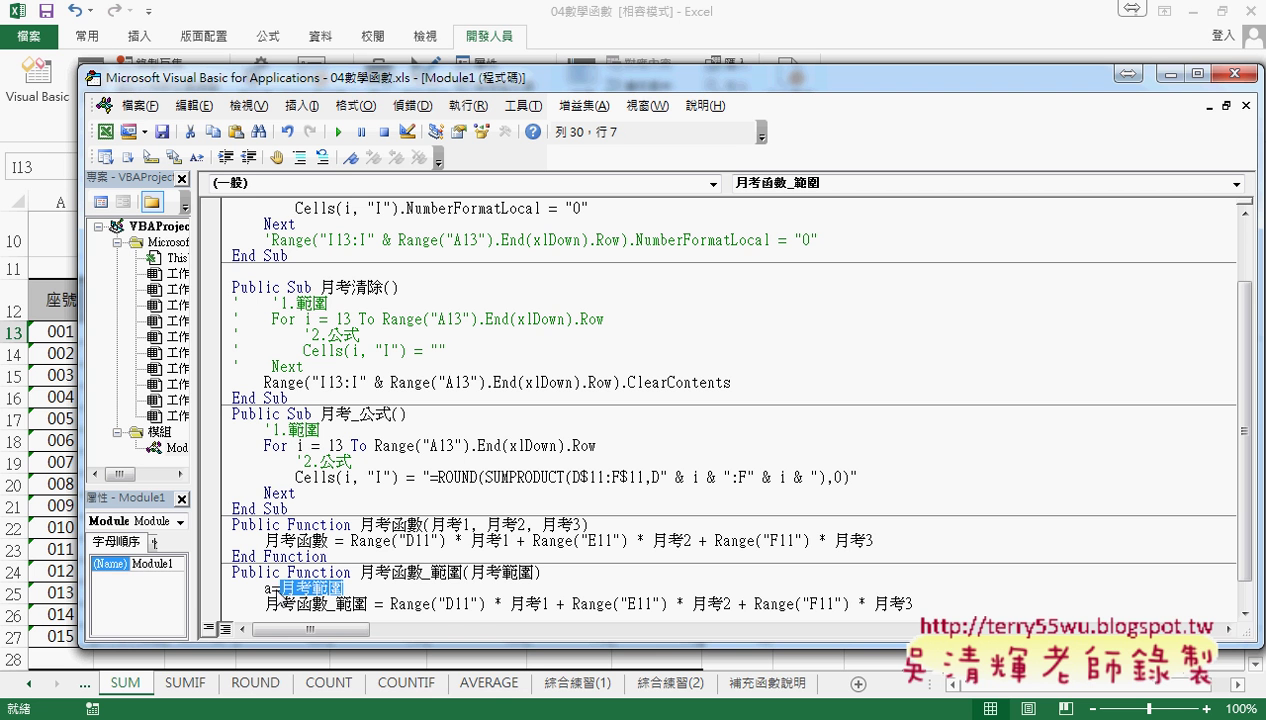
left_click(274, 589)
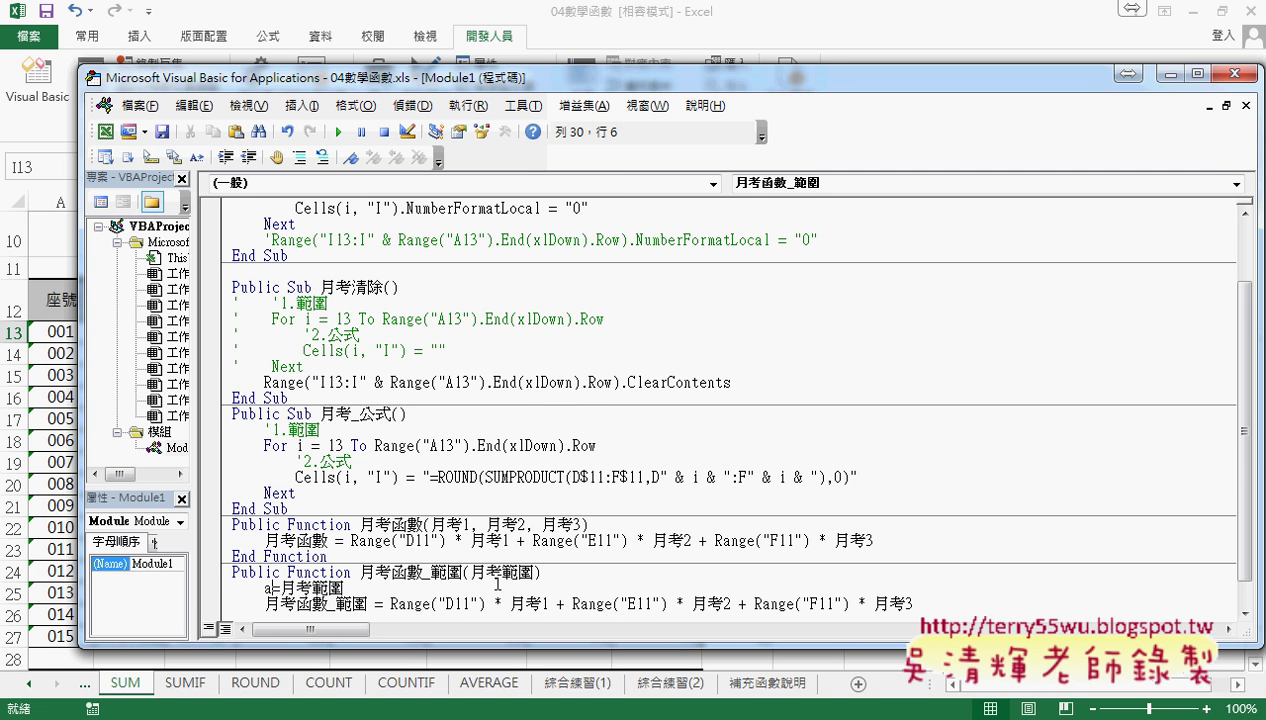
Step: Replace 月考1 with a(1,1) in the weighted formula
scroll(490, 577, "down", 1)
left_click_drag(550, 572, 514, 572)
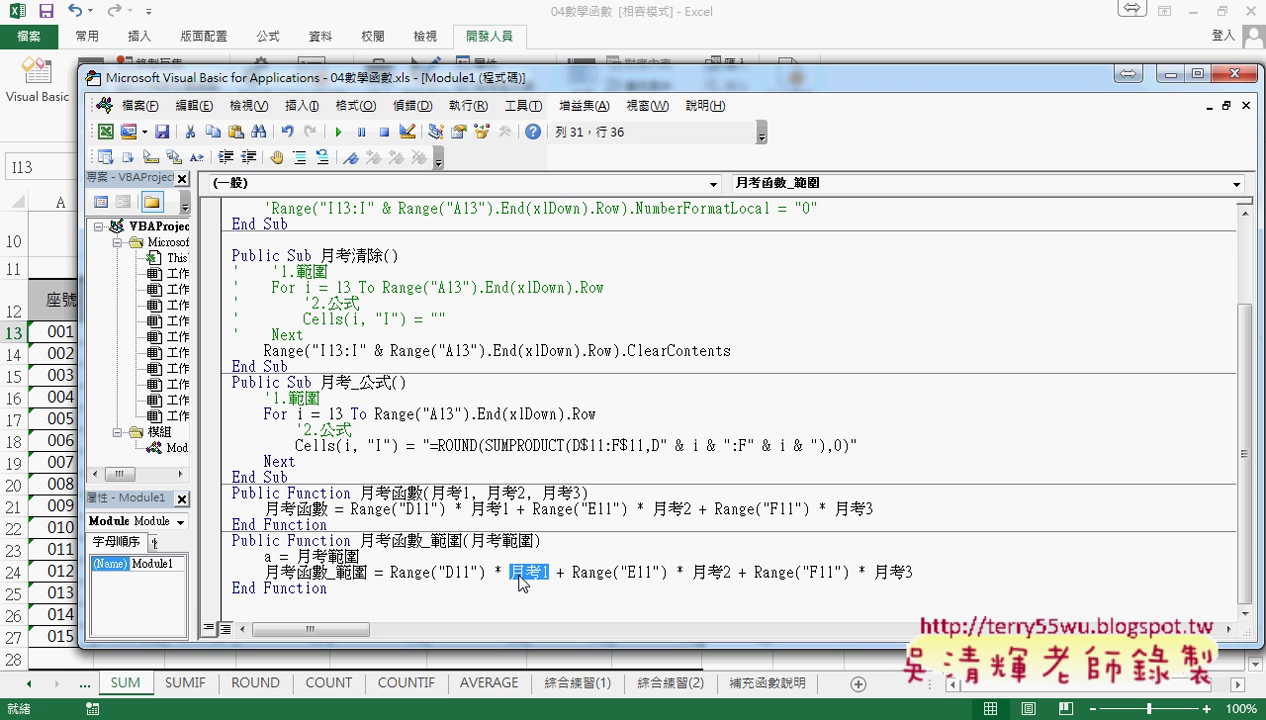
type("a")
type("1")
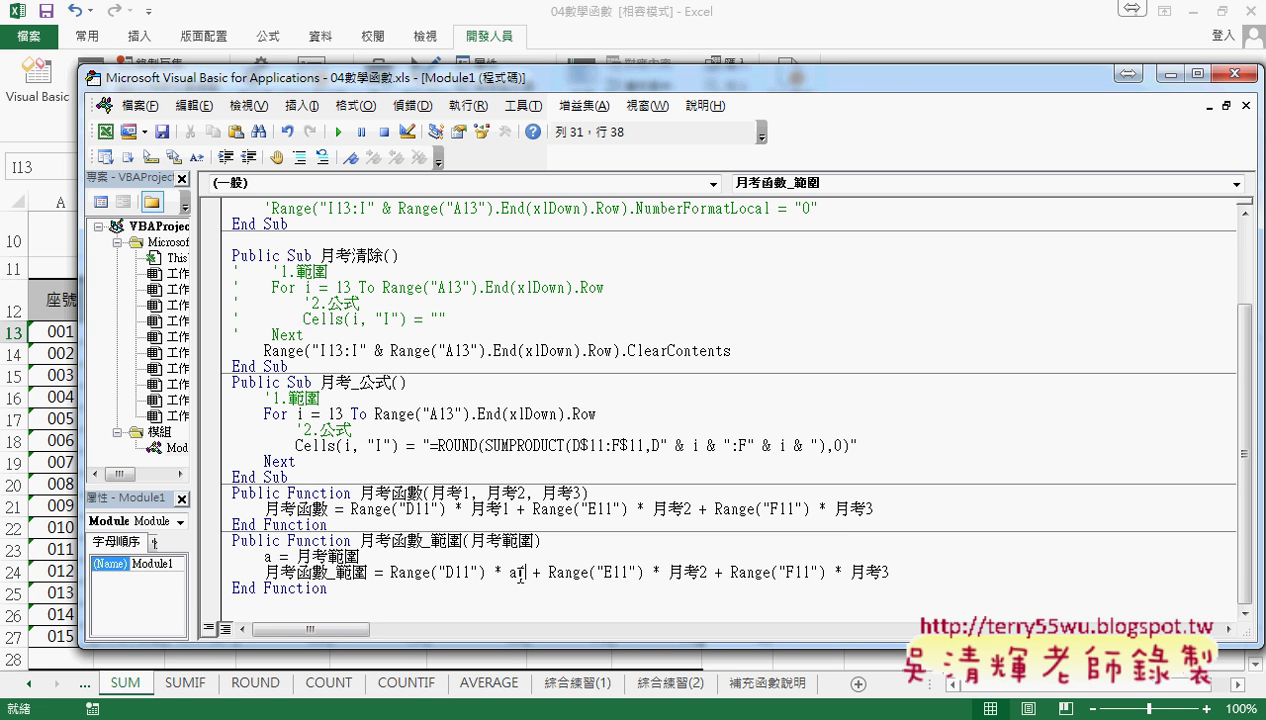
type("1,")
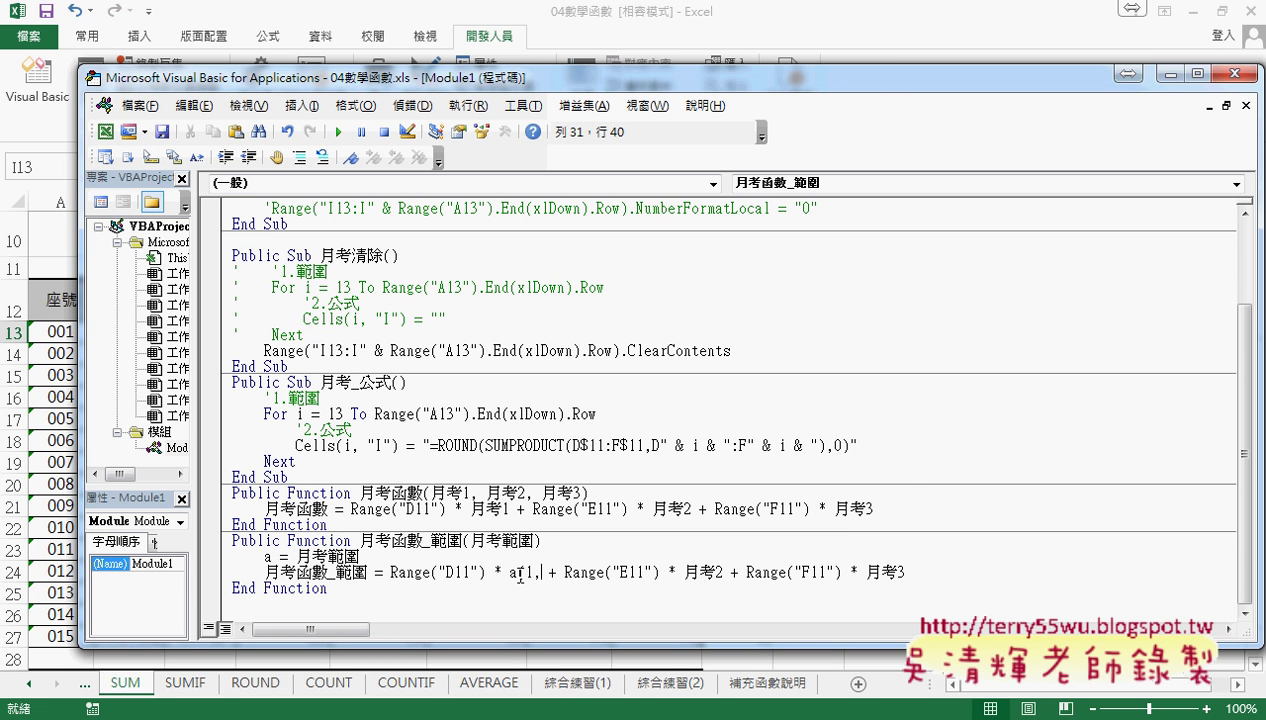
type("1)")
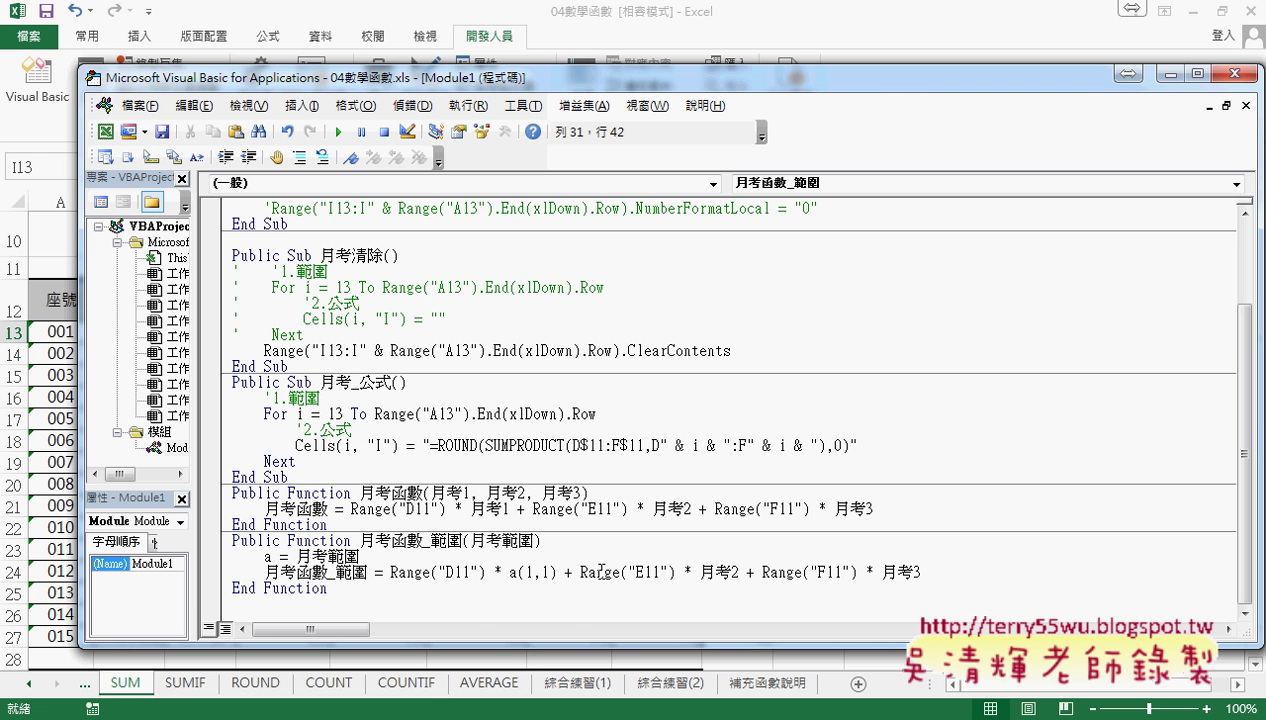
left_click_drag(557, 572, 509, 572)
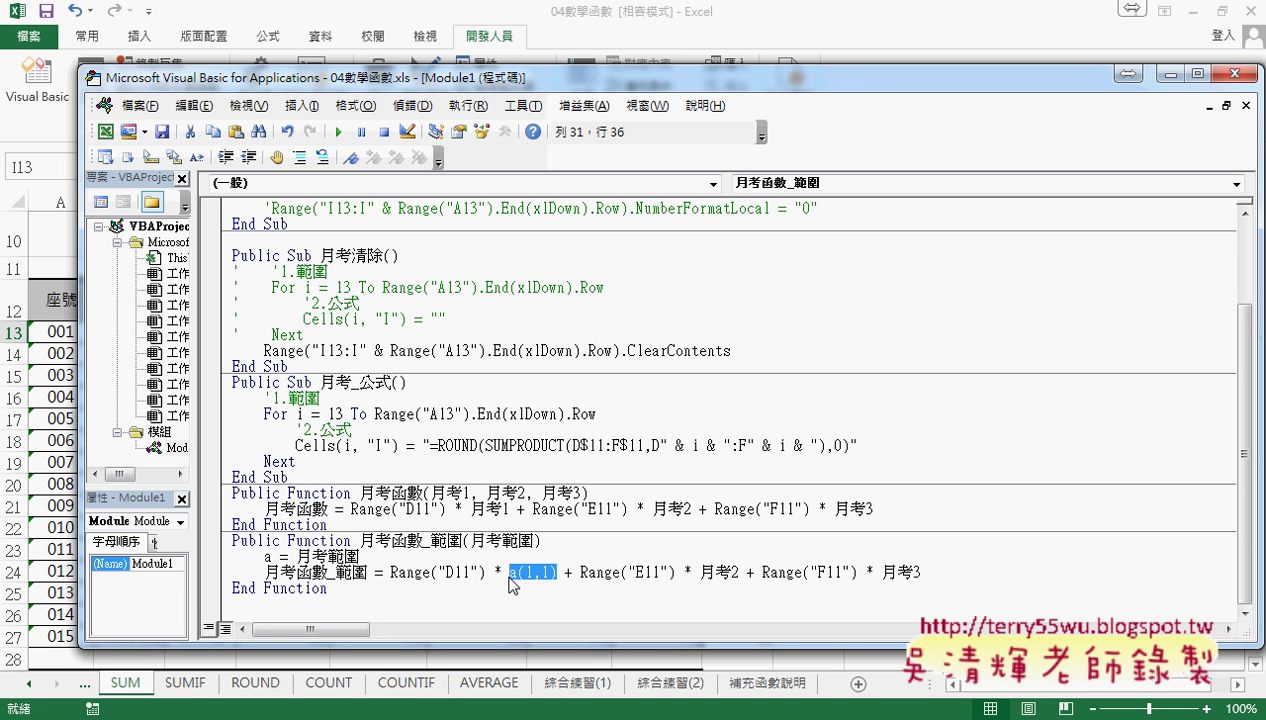
key("ctrl+c")
Step: Turn the remaining 月考2 and 月考3 terms into a(1,2) and a(1,3)
left_click(700, 572)
key("ctrl+v")
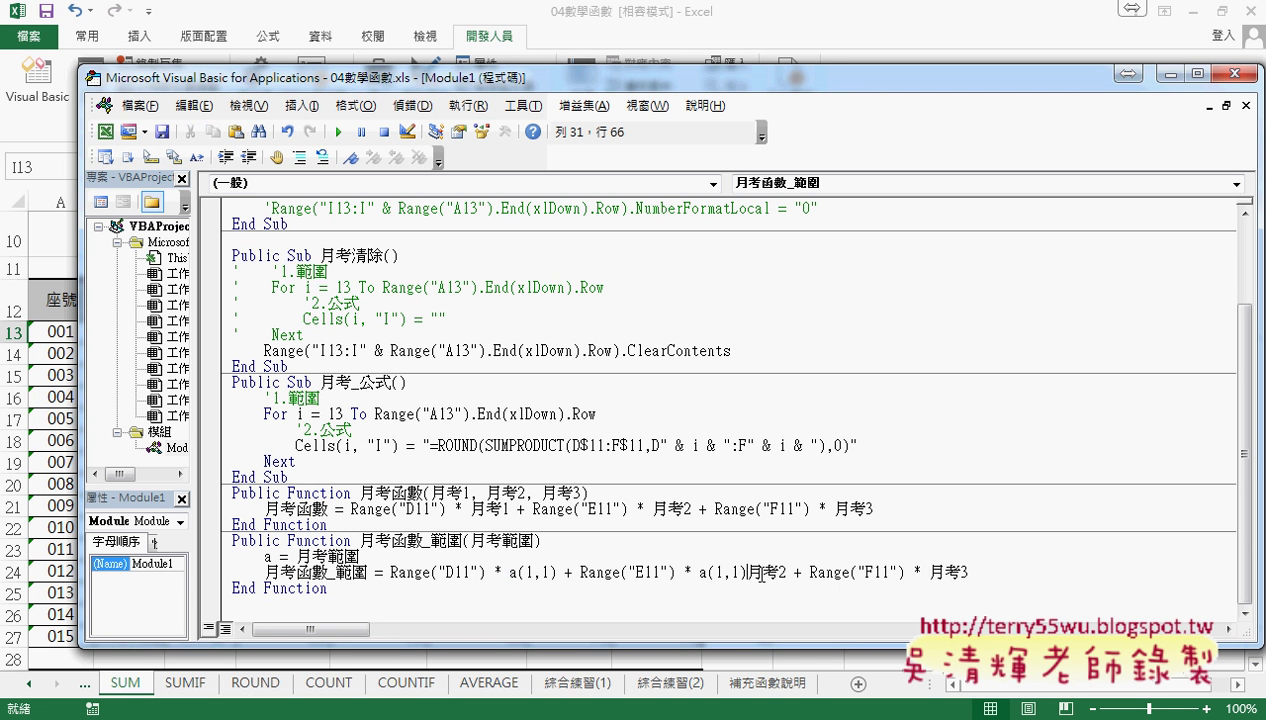
left_click_drag(786, 572, 730, 572)
key("Delete")
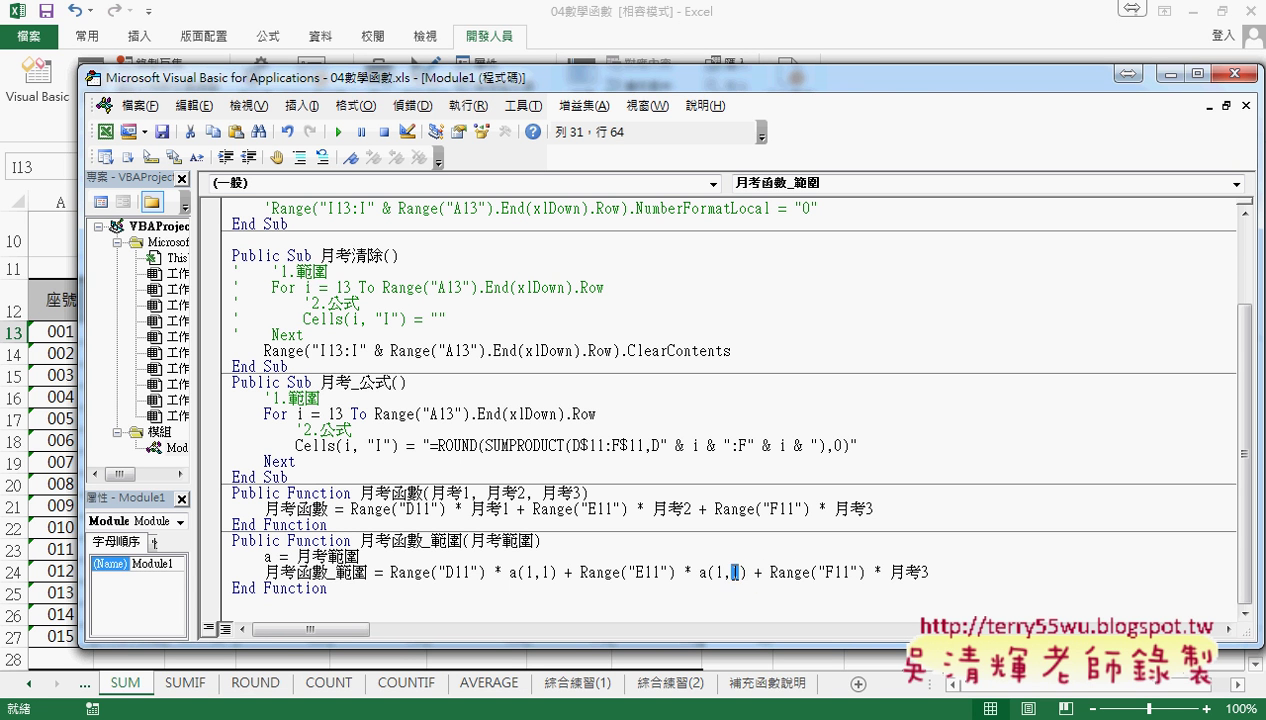
type("2")
mouse_move(747, 572)
left_mouse_down()
mouse_move(699, 572)
mouse_move(893, 572)
left_mouse_up()
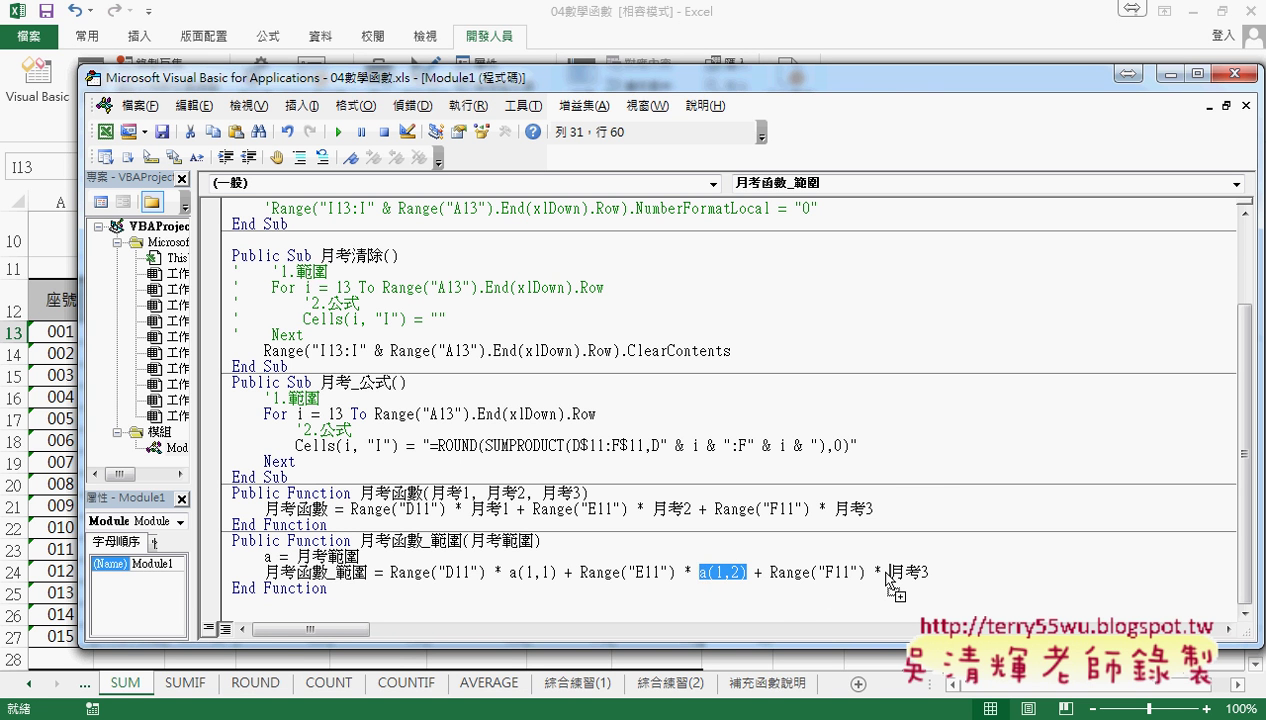
left_click_drag(977, 572, 937, 572)
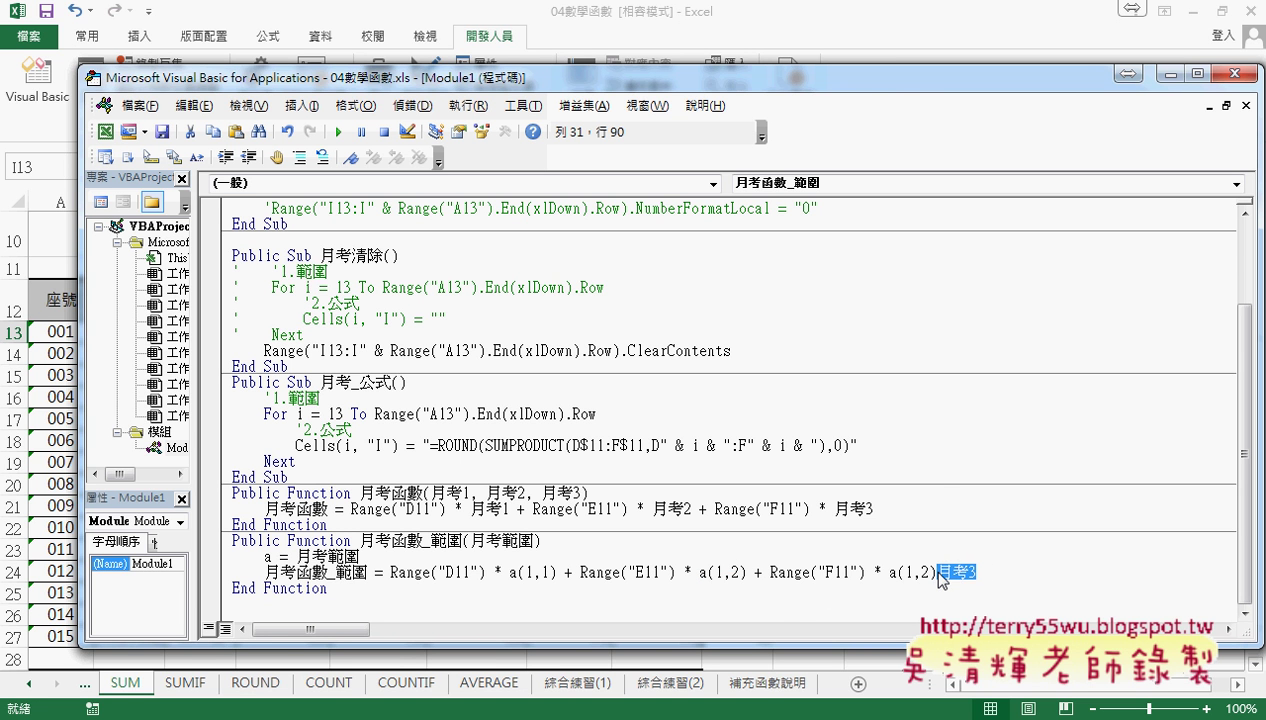
key("Delete")
type("3")
Step: Review 月考範圍, a and the a(1,1)–a(1,3) terms, then clear column I with 月考清除
left_click_drag(361, 540, 481, 545)
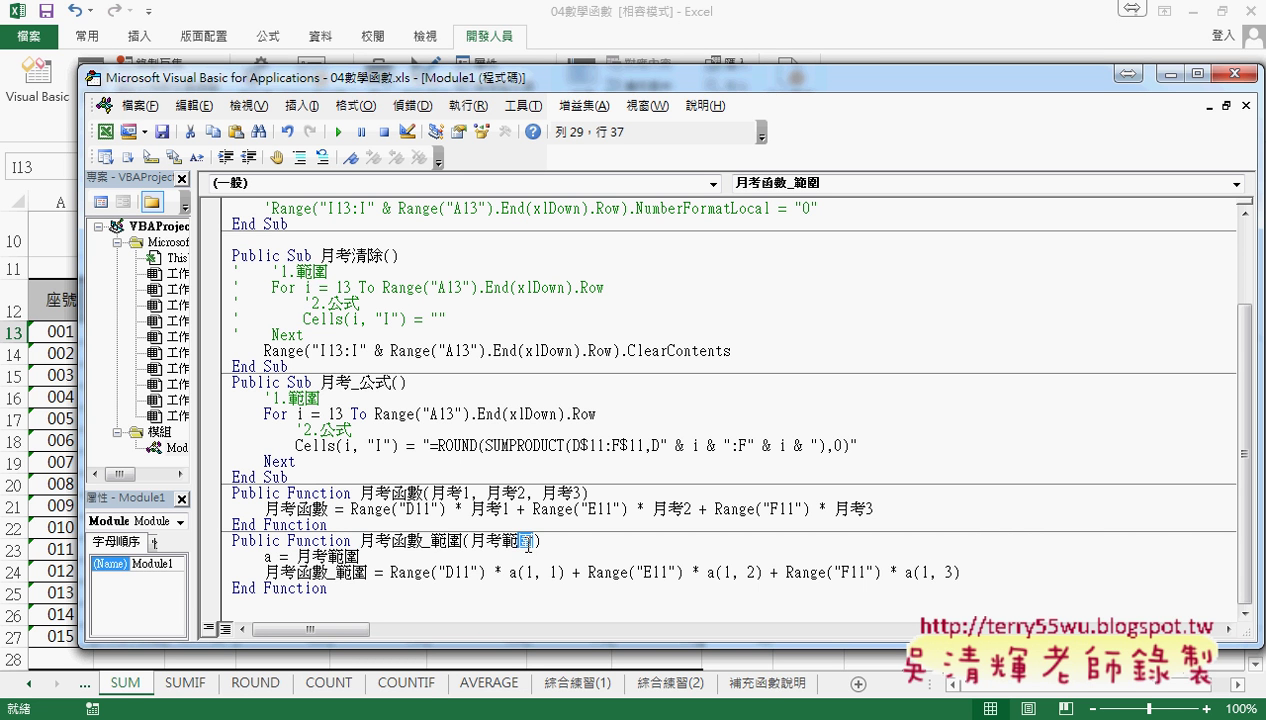
double_click(270, 556)
left_click_drag(509, 572, 565, 572)
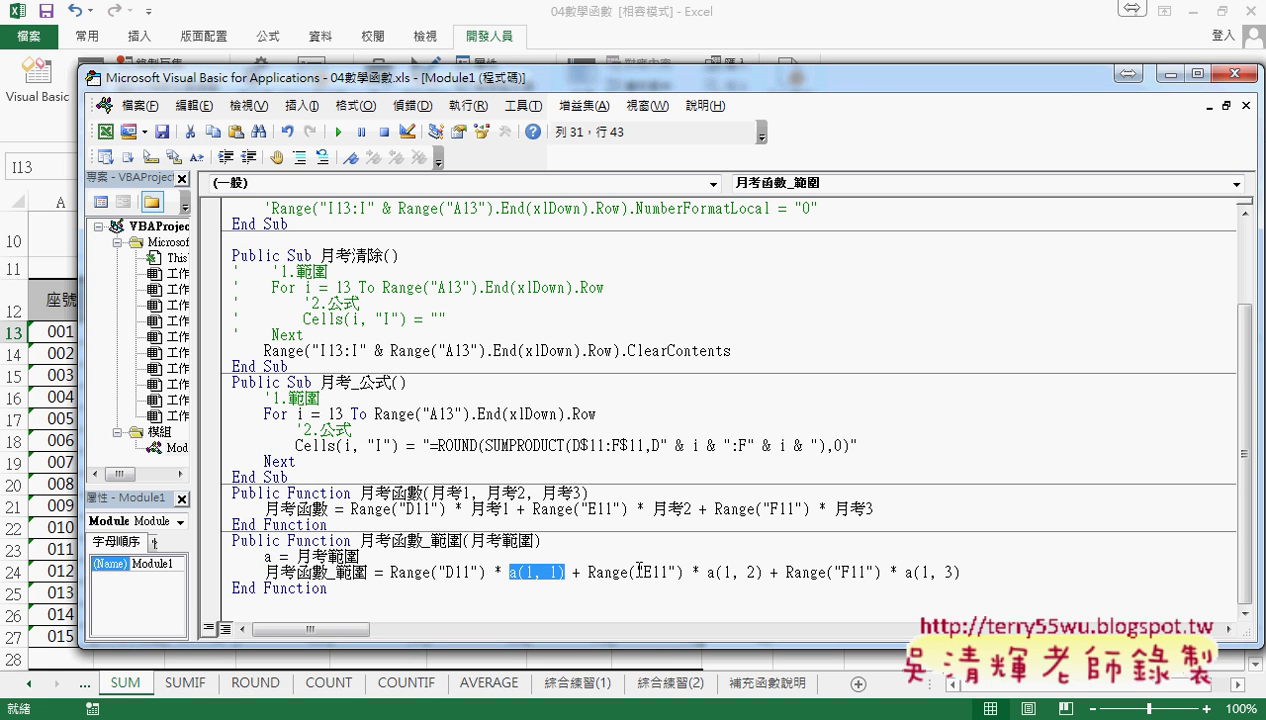
left_click_drag(707, 572, 763, 572)
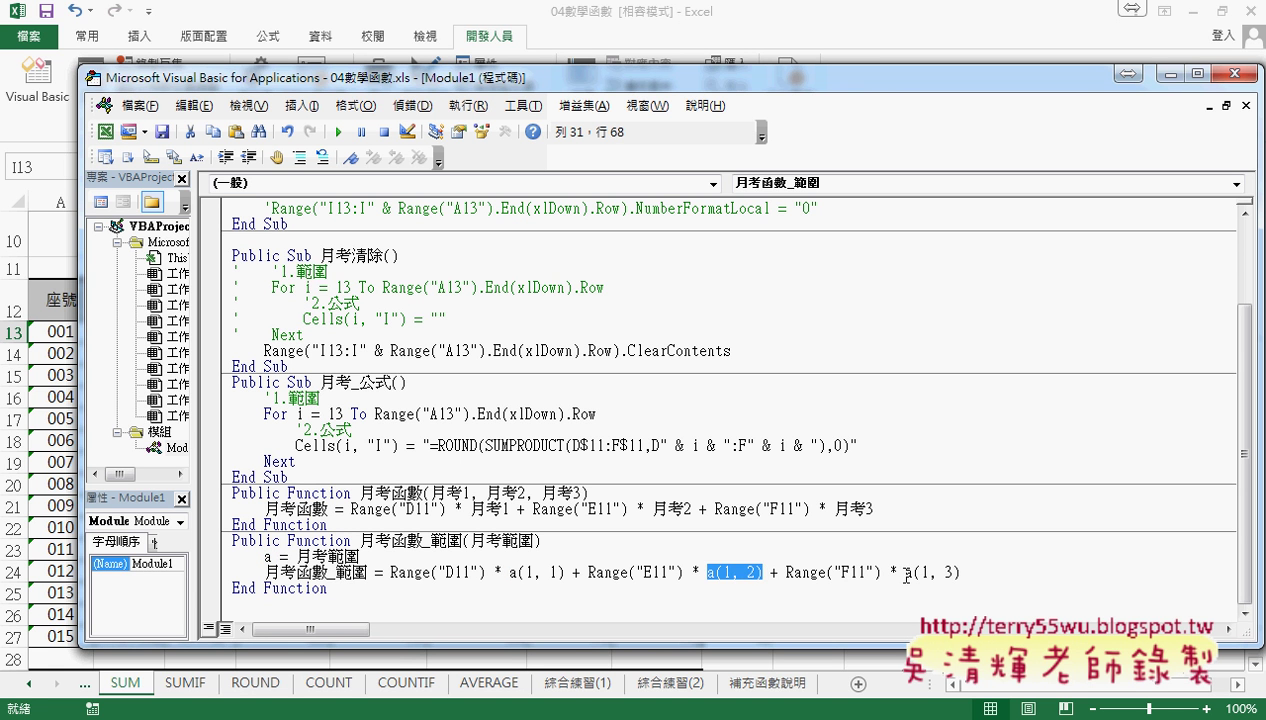
left_click_drag(908, 572, 962, 572)
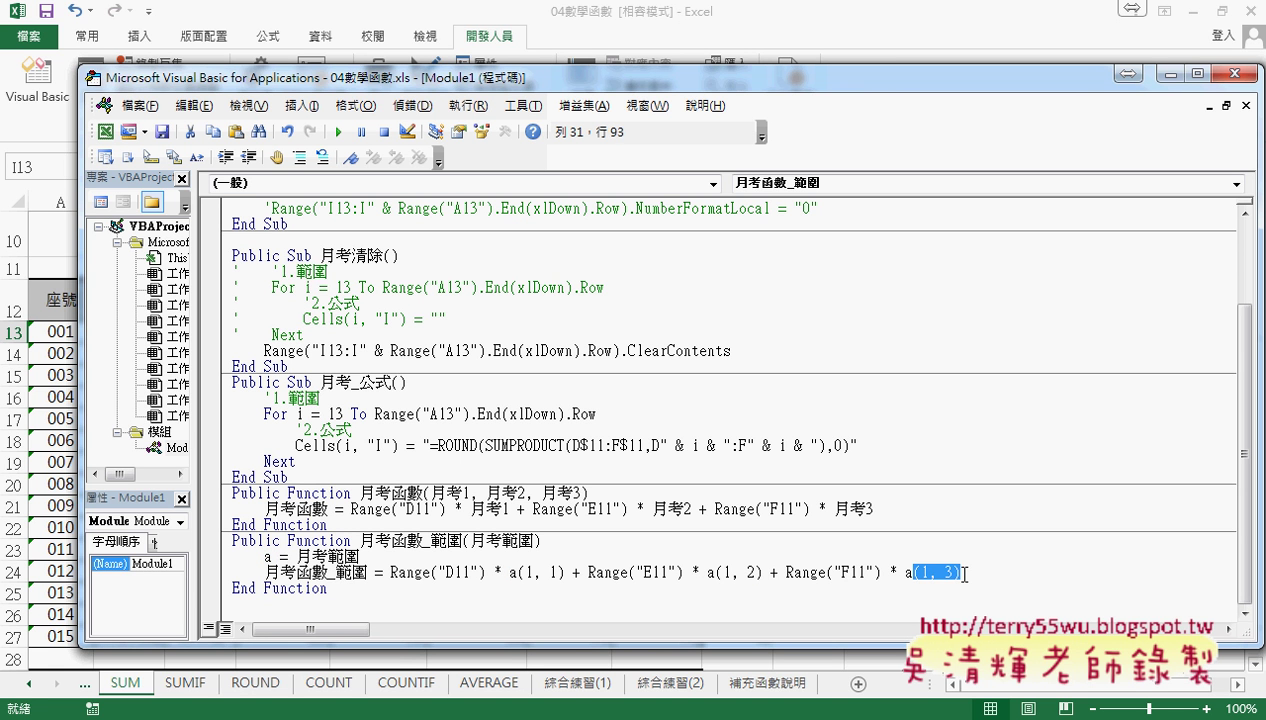
left_click(848, 10)
left_click(853, 352)
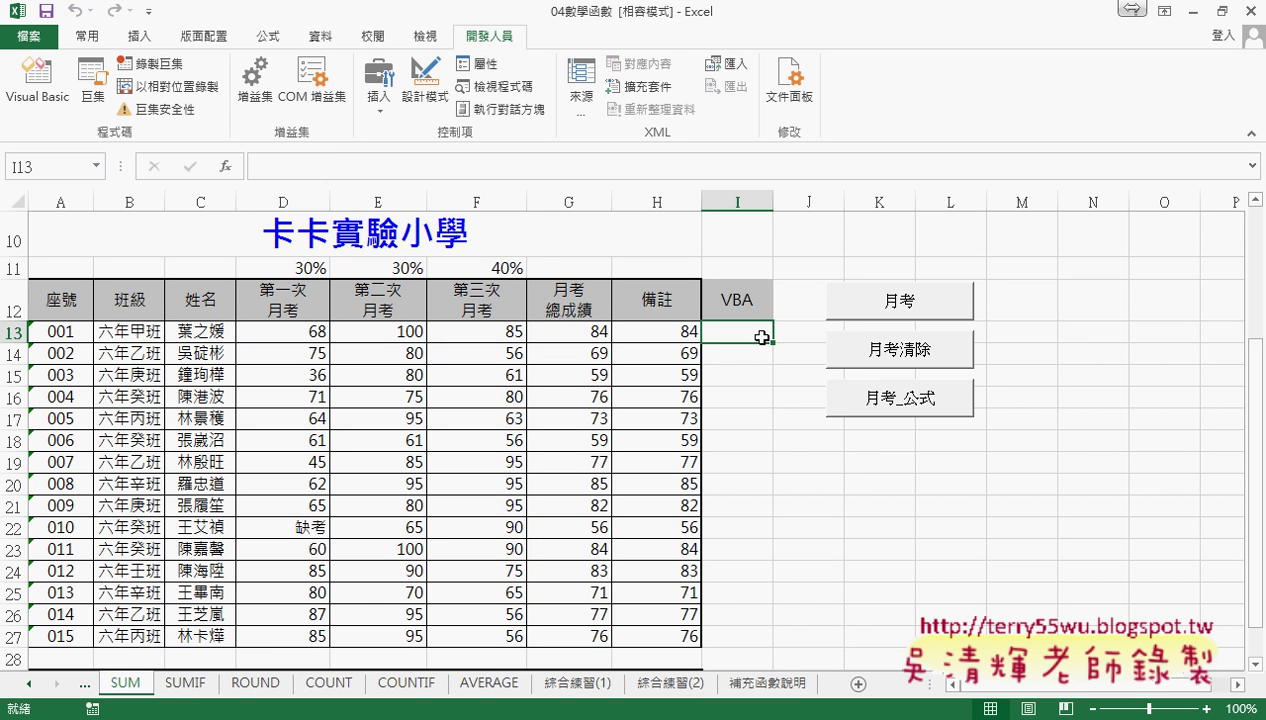
Step: Choose the user-defined function 月考函數_範圍 for I13
left_click(238, 164)
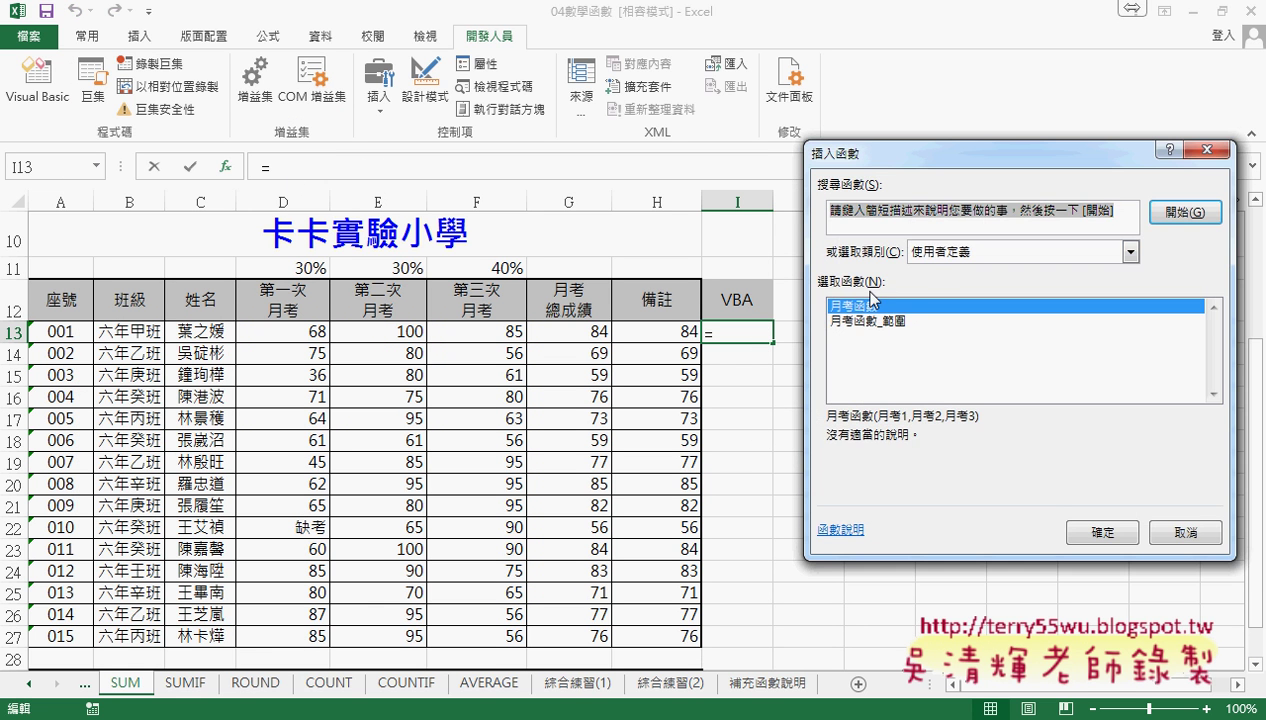
left_click(940, 258)
left_click(936, 258)
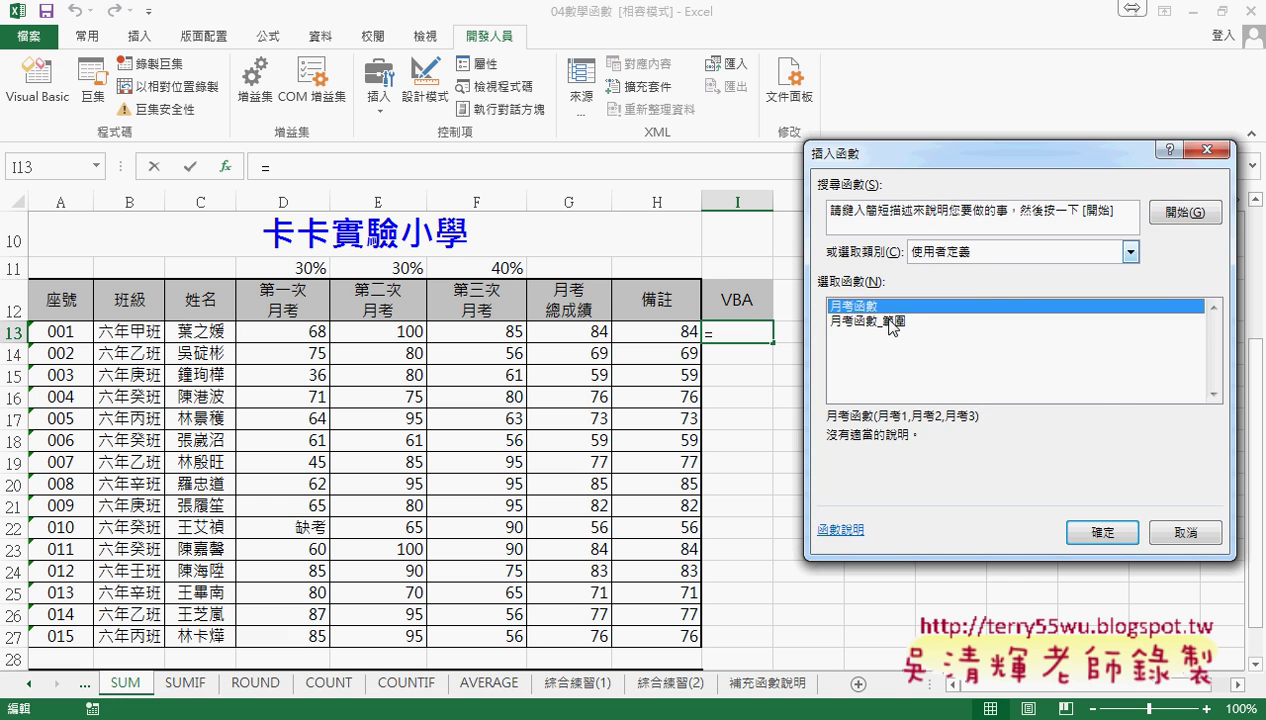
left_click(872, 321)
left_click(1101, 531)
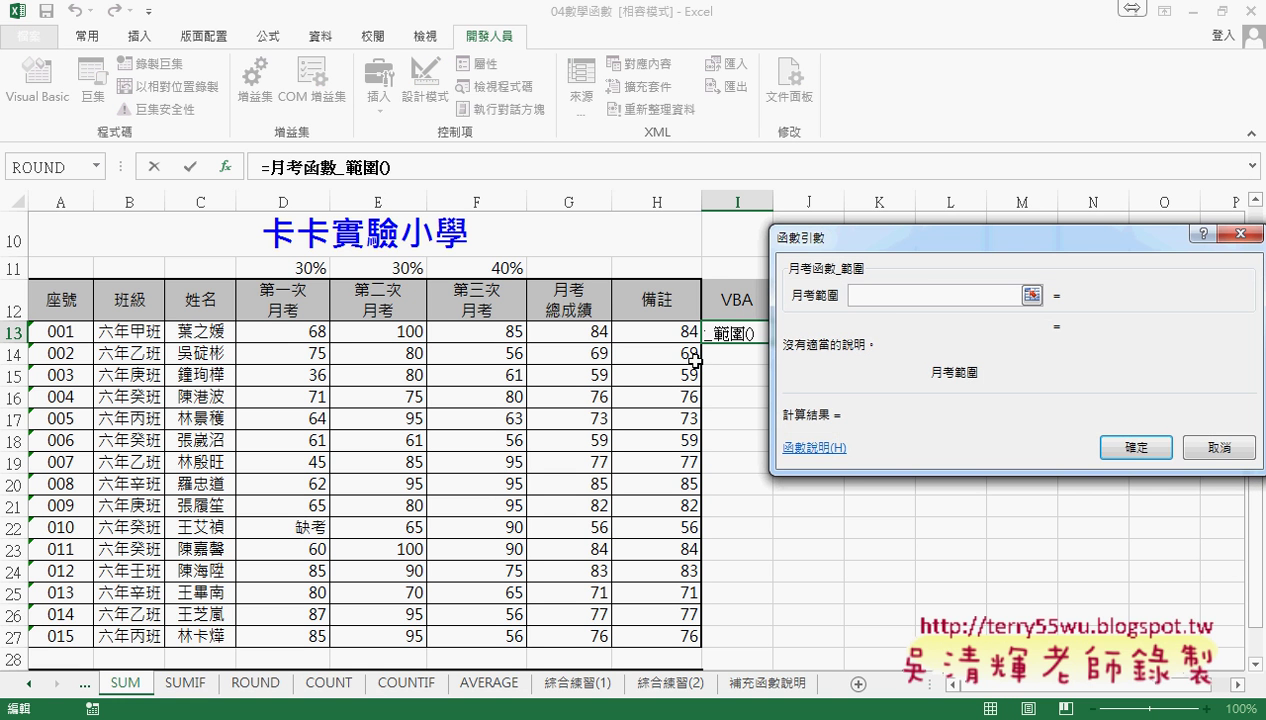
Step: Set its range to D13:F13, fill down to I27, and bring up 程式碼.docx
left_click(285, 329)
left_click_drag(285, 329, 490, 331)
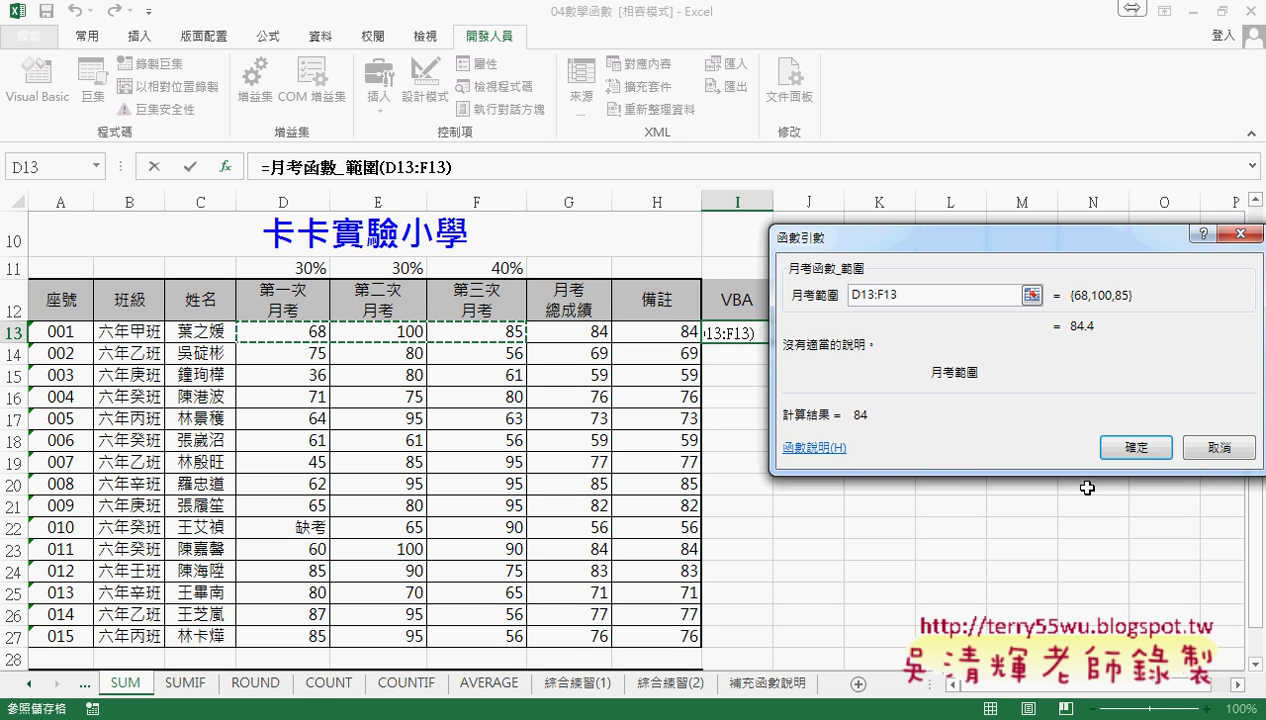
left_click(1137, 452)
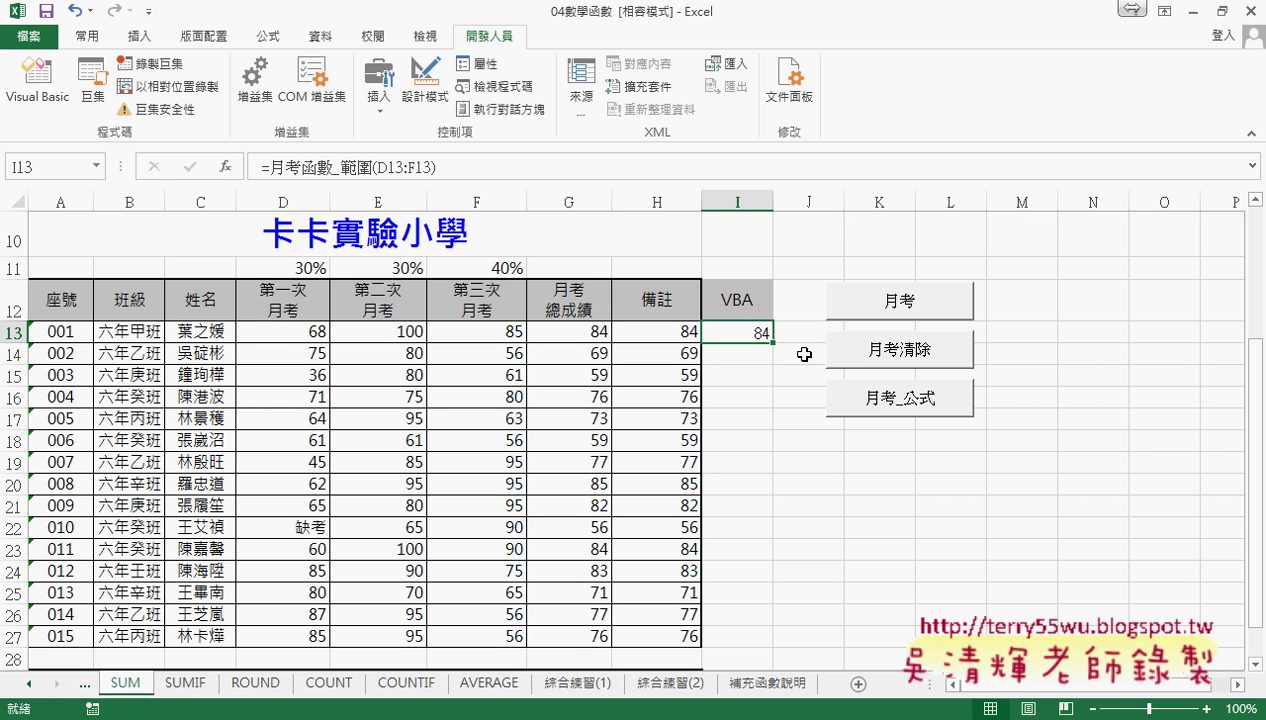
left_click_drag(772, 342, 758, 649)
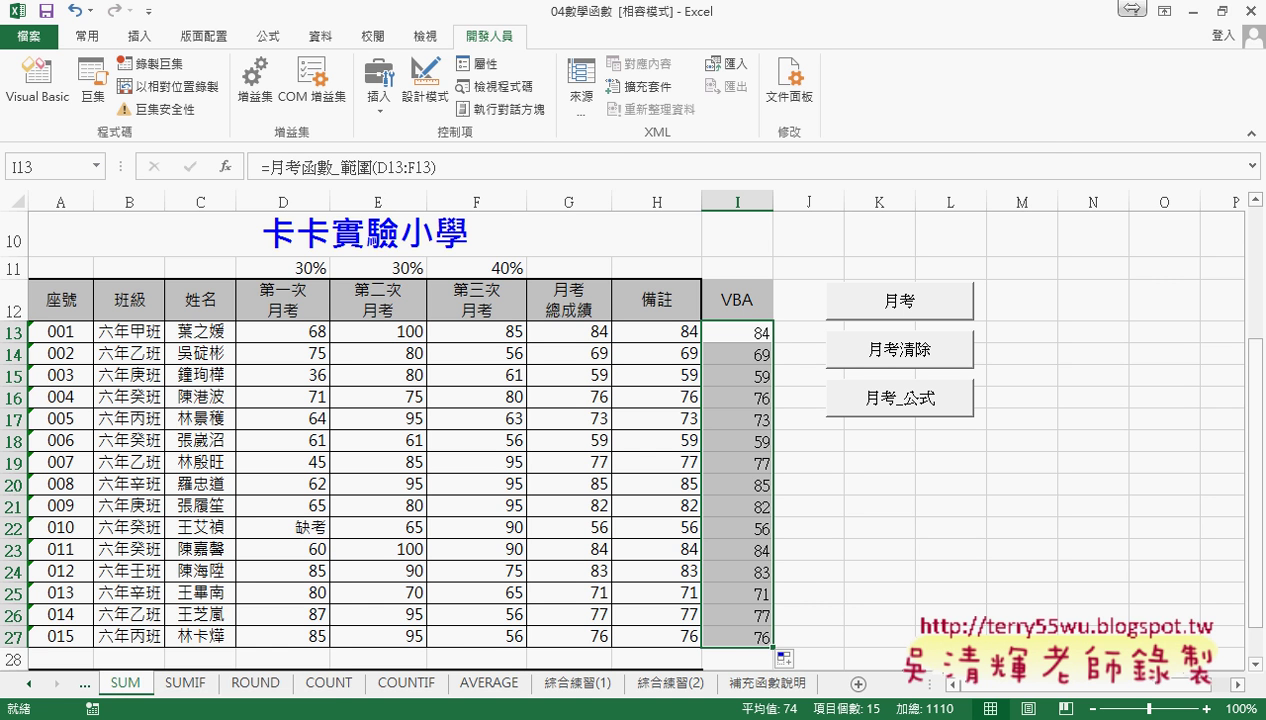
left_click(208, 640)
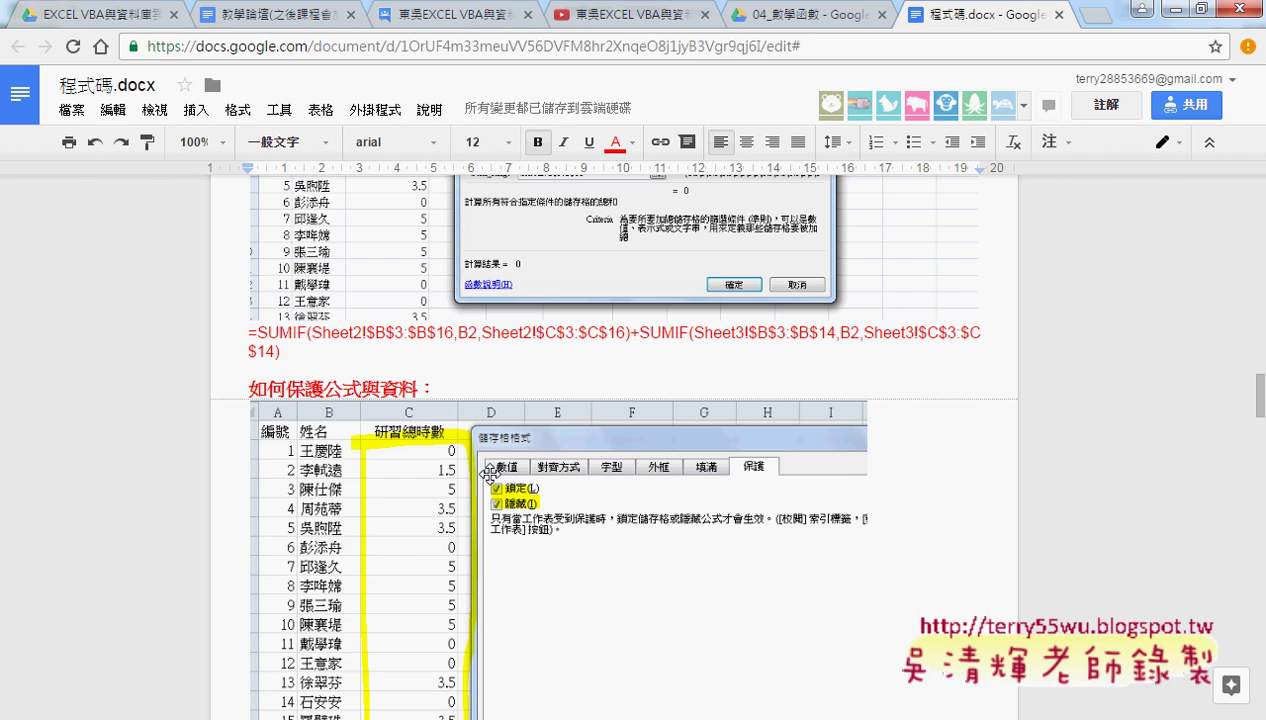
Step: Scroll up to the 2.自訂函數 section and point through the code down to the a(1, 1) weighting line
scroll(490, 474, "up", 5)
scroll(490, 474, "up", 3)
scroll(490, 474, "up", 3)
scroll(491, 475, "up", 2)
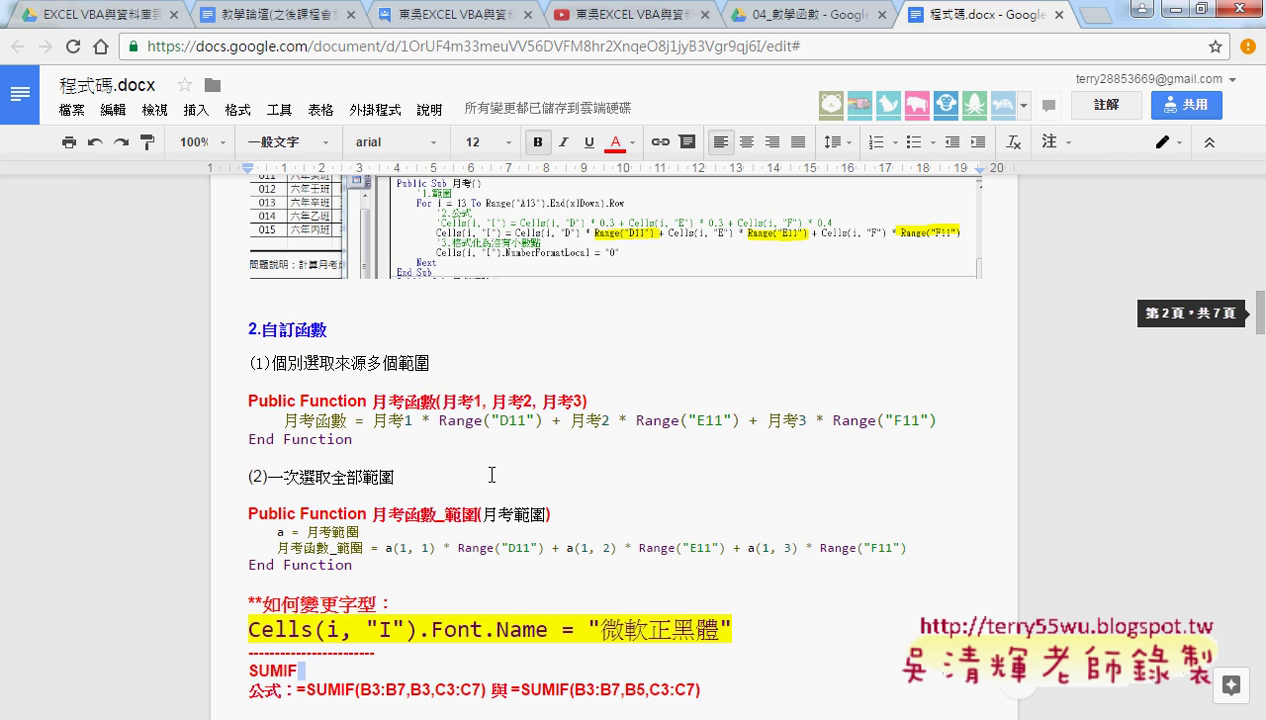
triple_click(261, 329)
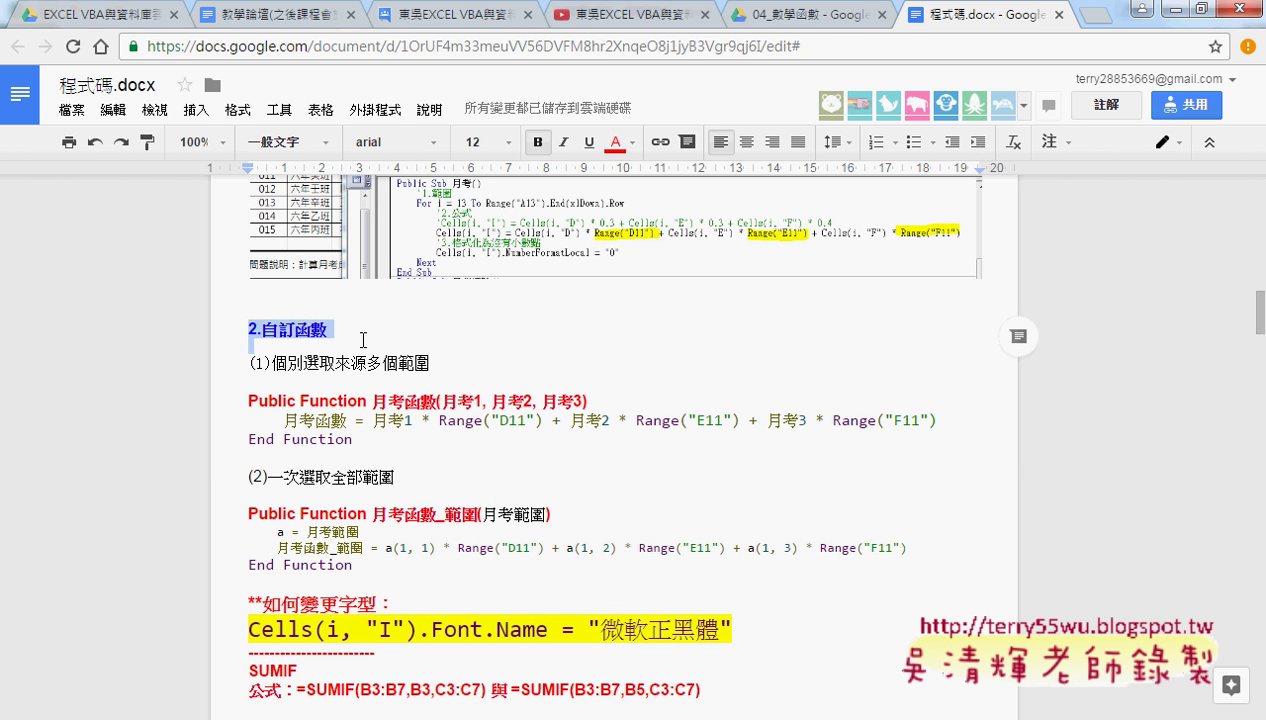
left_click(372, 420)
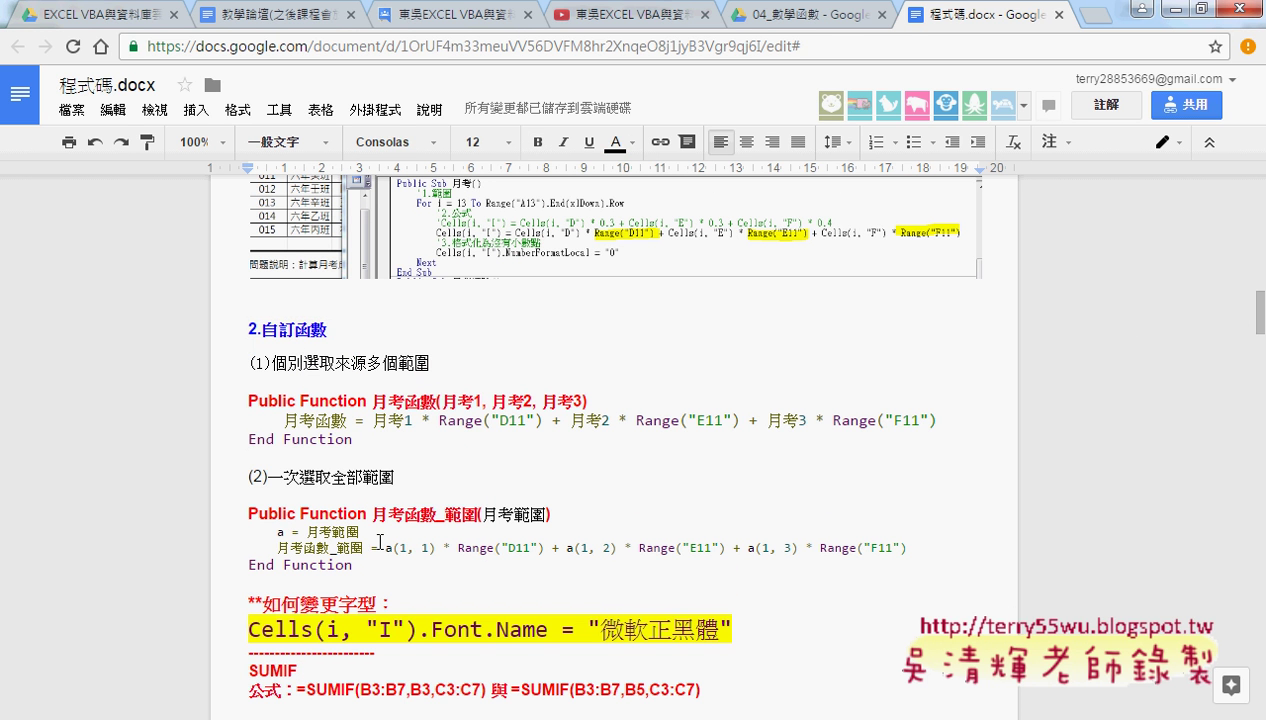
left_click(379, 548)
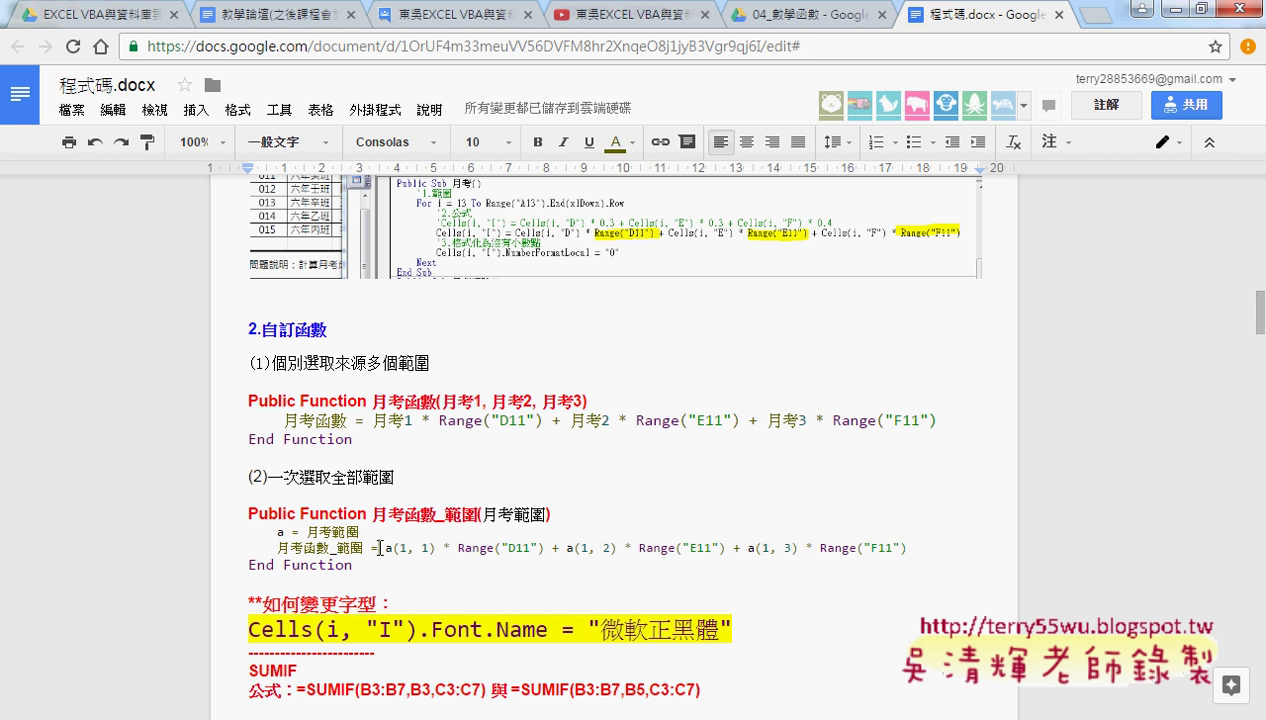